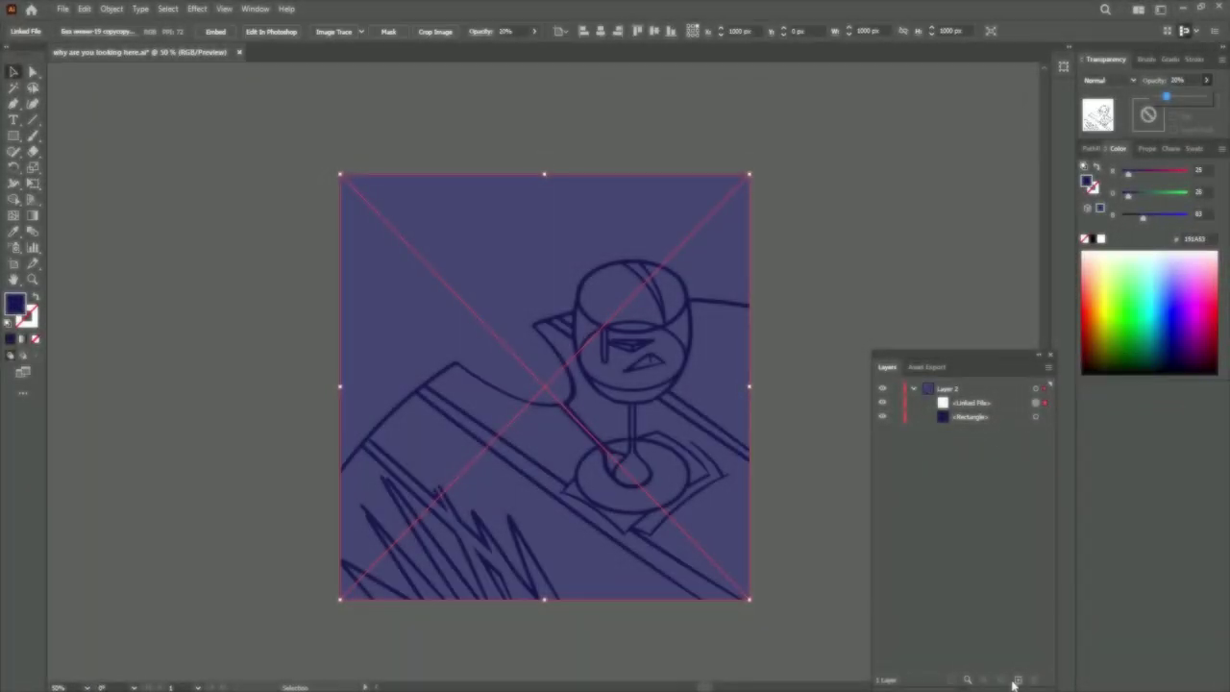
Draw a wide ellipse for the glass rim with a white stroke and no fill.
key("ctrl+equal")
key("l")
left_click_drag(294, 159, 500, 365)
double_click(14, 304)
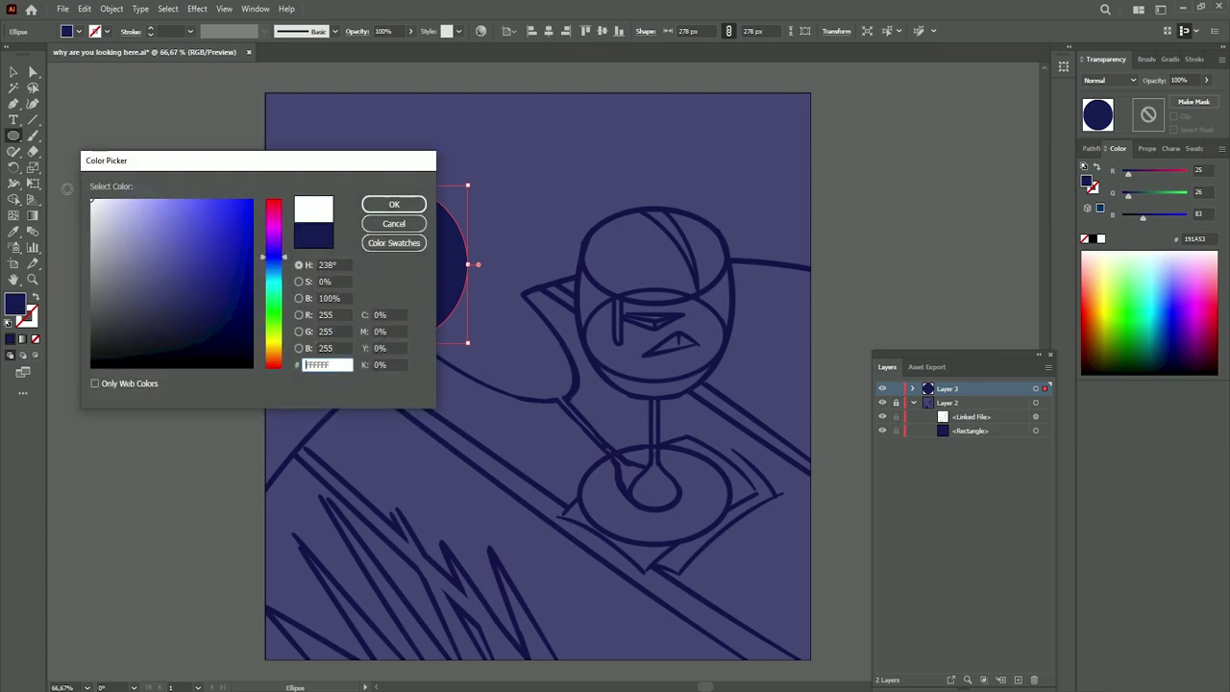
left_click(400, 201)
key("v")
left_click_drag(391, 264, 603, 263)
Position the rim ellipse on the sketch and place a second ellipse below it.
key("ctrl+1")
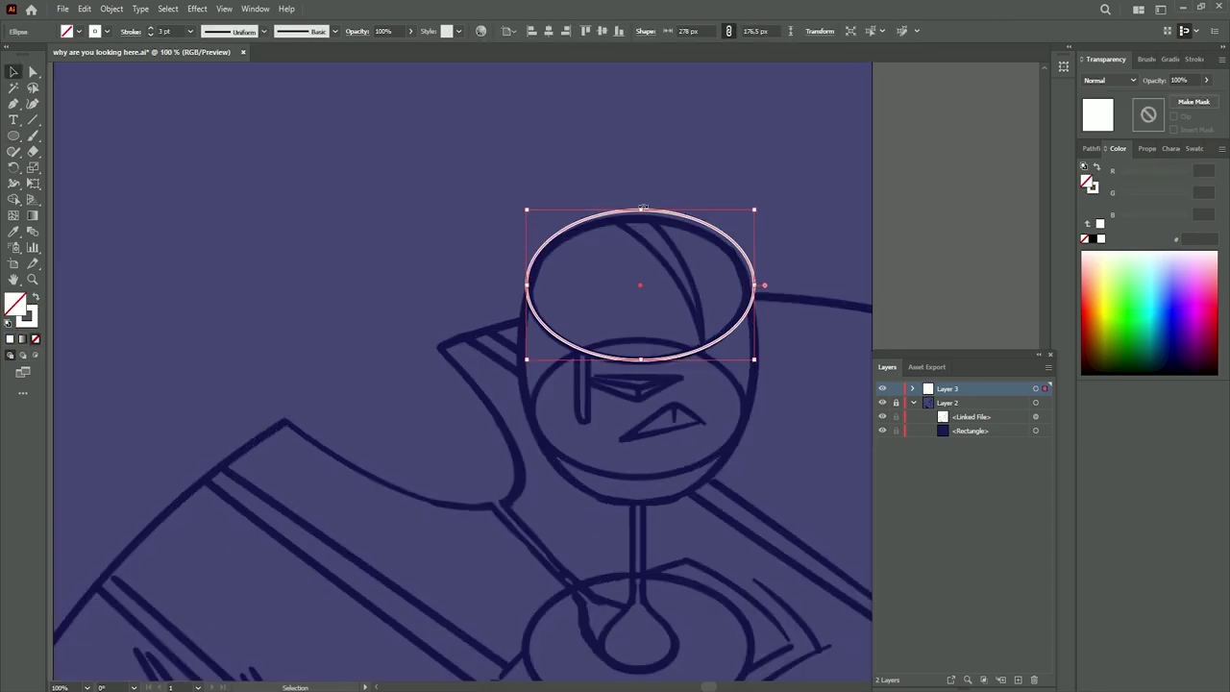
left_click_drag(755, 281, 716, 376)
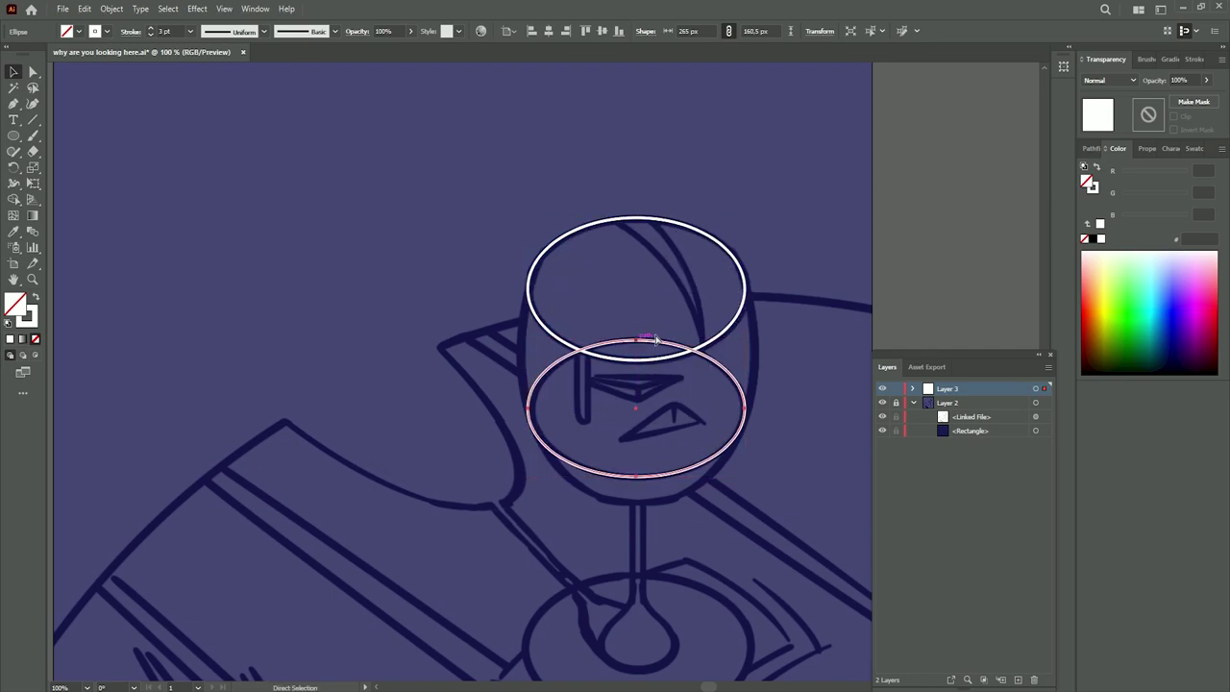
scroll(716, 376, "down", 2)
left_click_drag(716, 276, 716, 305)
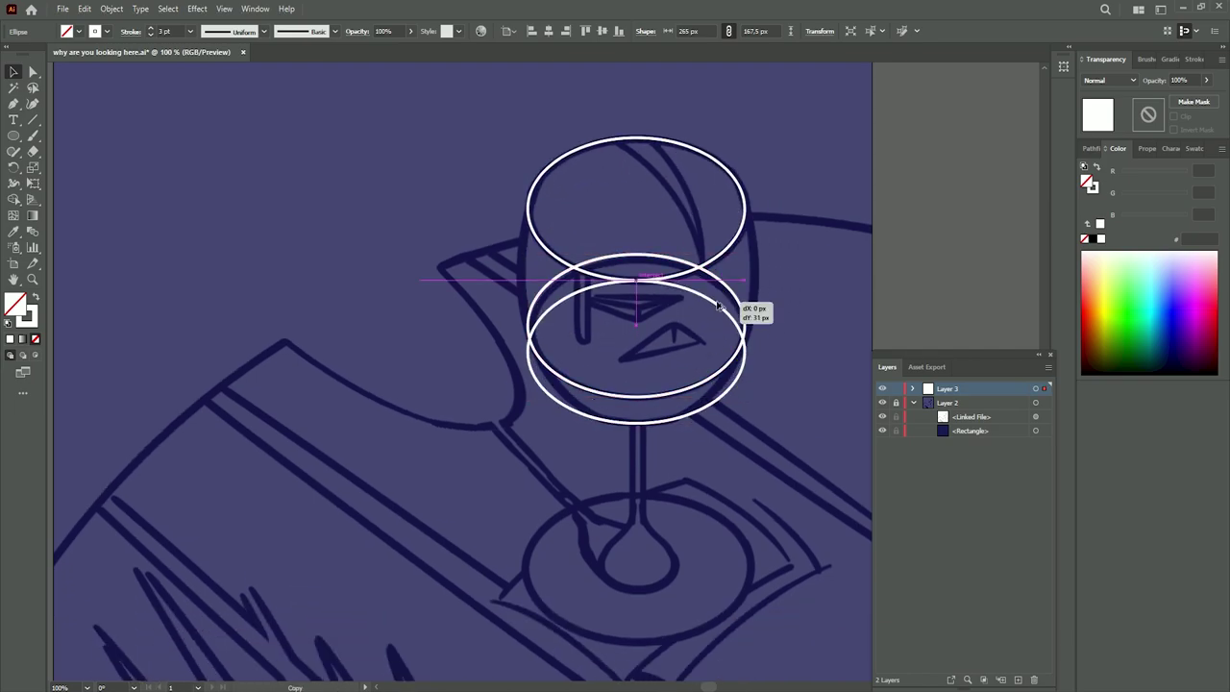
left_click(802, 400)
Pen the bowl's left side curve and reflect a copy for the right side.
key("p")
key("ctrl+plus")
left_click(406, 143)
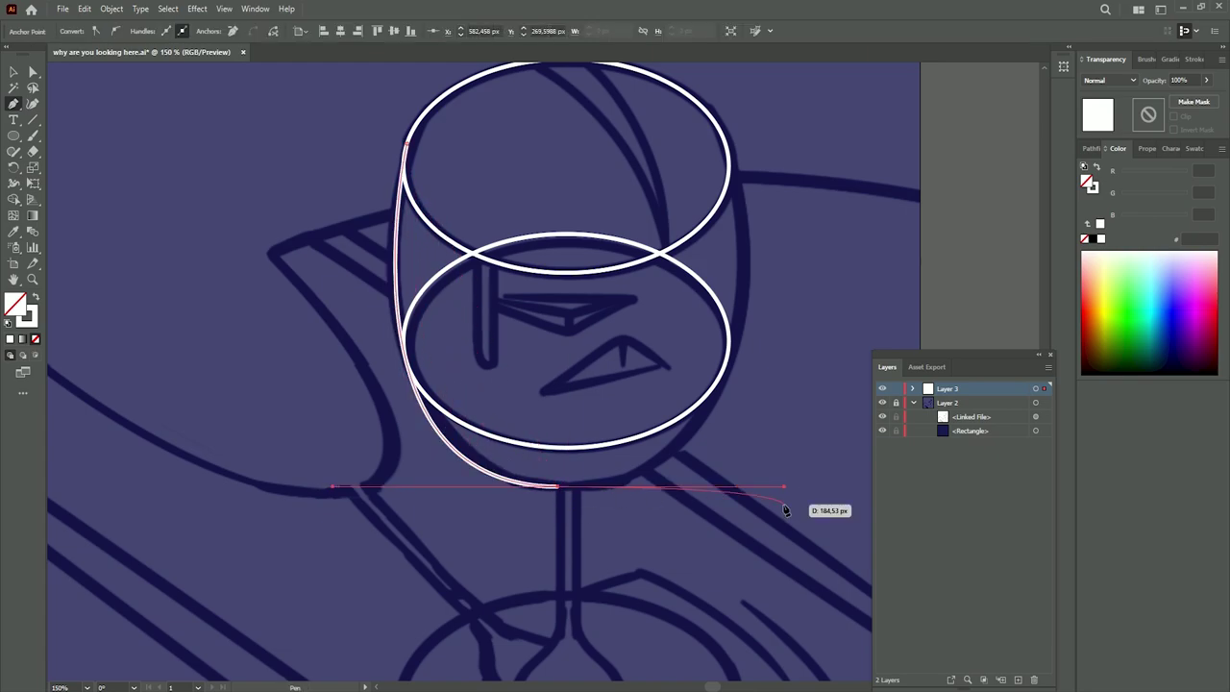
key("a")
scroll(556, 488, "up", 1)
key("o")
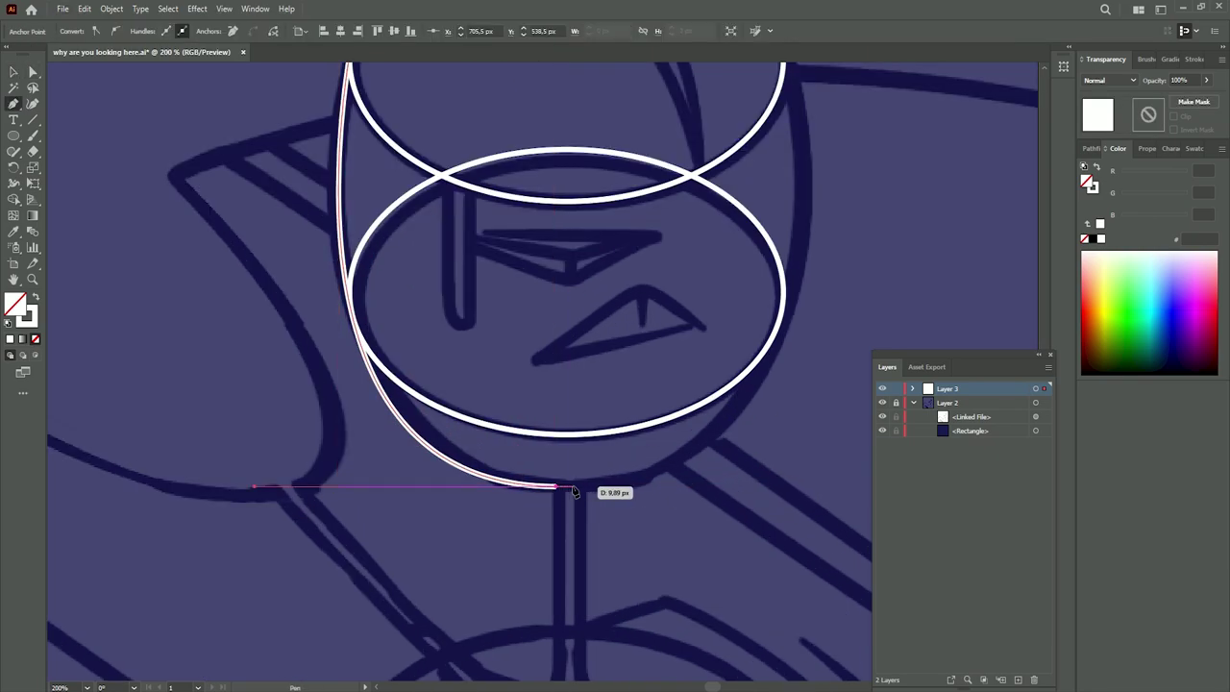
left_click(566, 485, "alt")
key("alt+c")
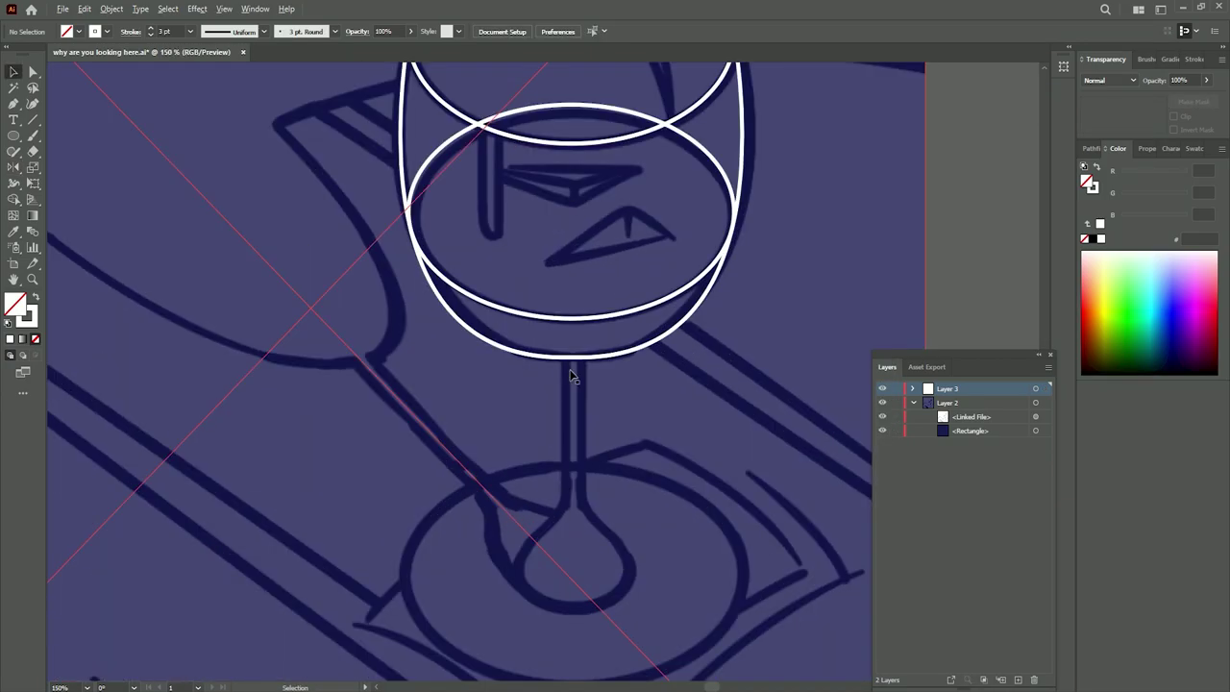
Copy ellipses down to form the glass base.
key("v")
left_click_drag(596, 299, 595, 591)
scroll(595, 404, "down", 2)
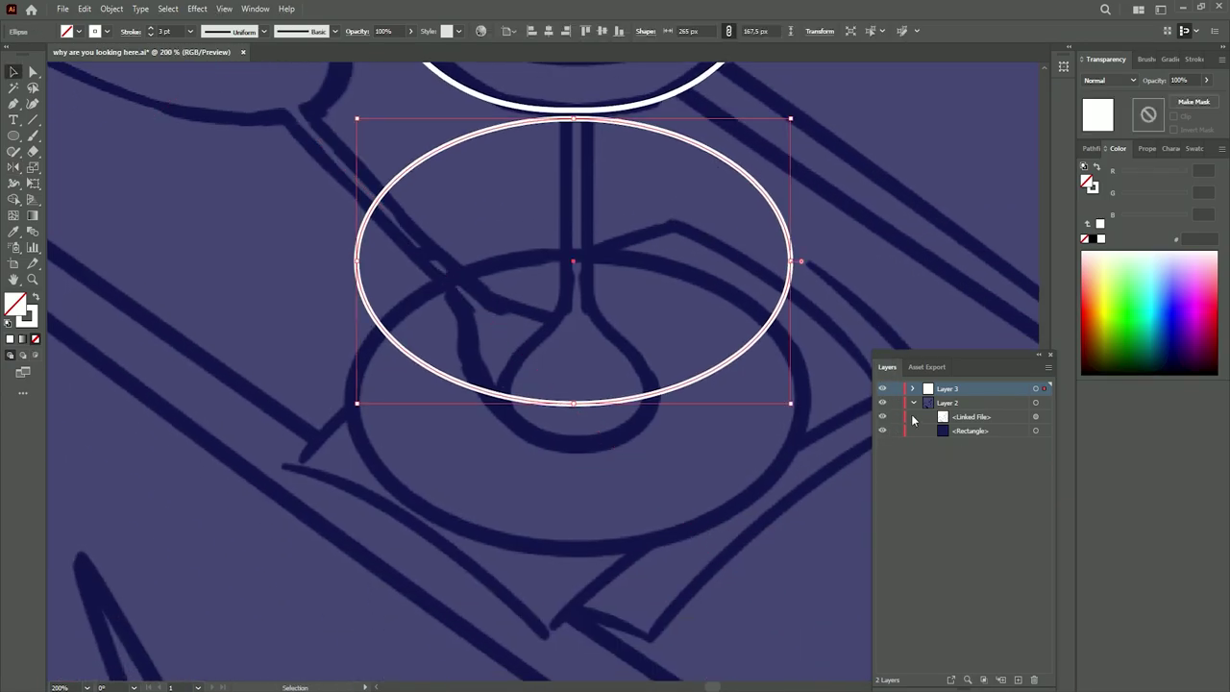
mouse_move(774, 197)
left_mouse_down()
mouse_move(780, 331)
mouse_move(670, 338)
left_mouse_up()
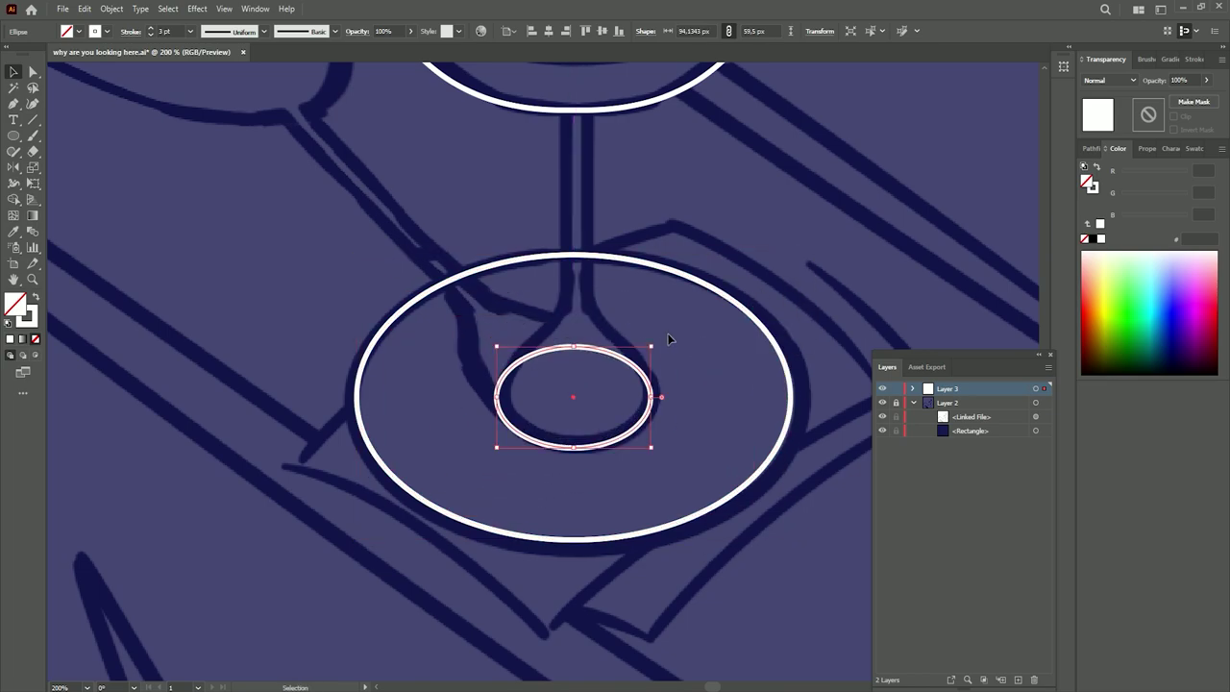
left_click(669, 339)
scroll(631, 316, "up", 2)
Pen the curved stem from the small base ellipse up to the bowl.
key("p")
key("ctrl+plus")
left_click(689, 510)
scroll(589, 420, "up", 1)
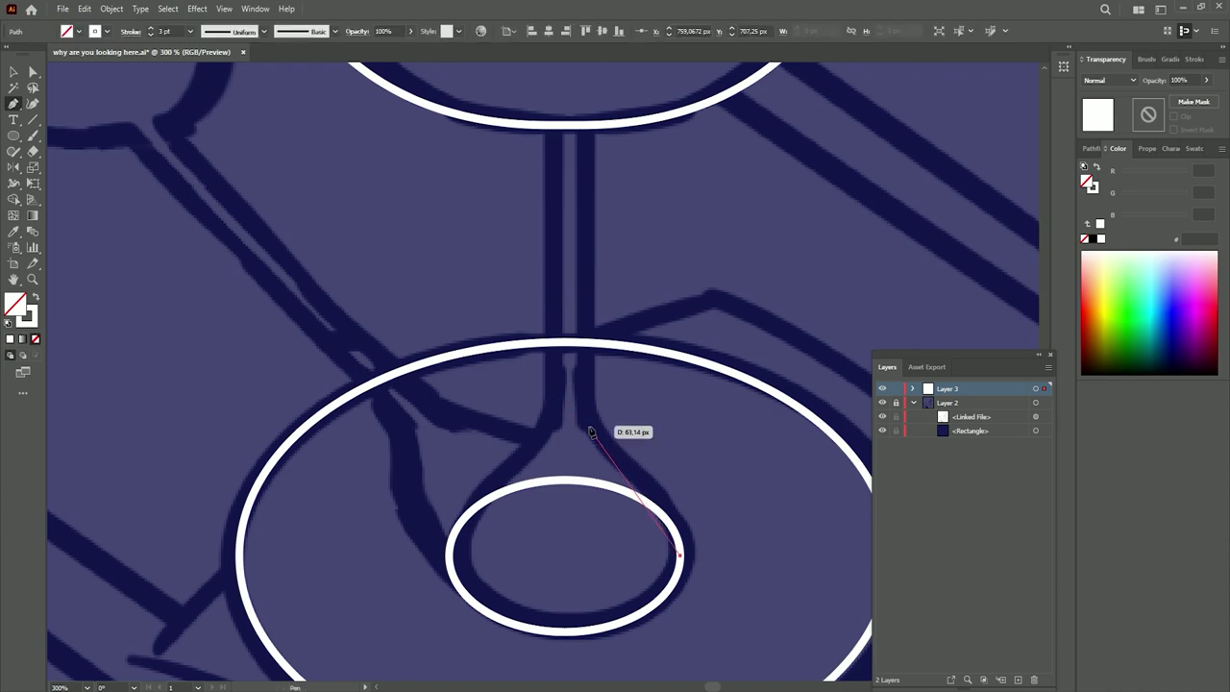
left_click_drag(571, 420, 597, 442)
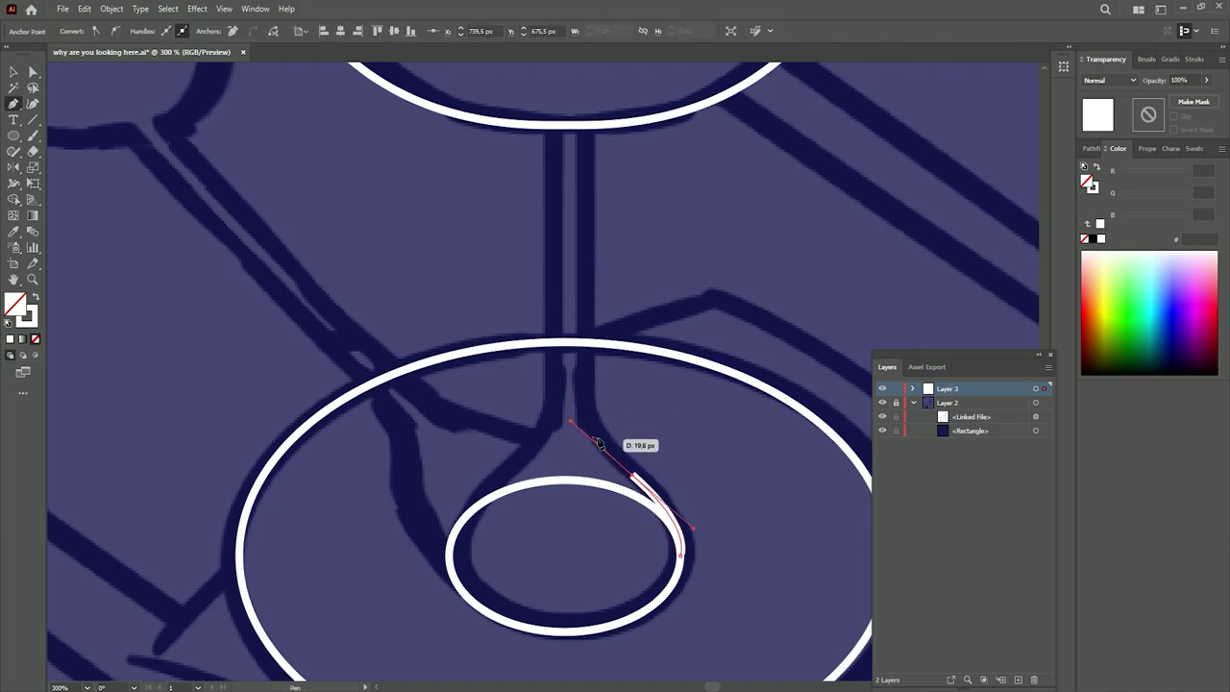
scroll(589, 426, "up", 2)
left_click(583, 221)
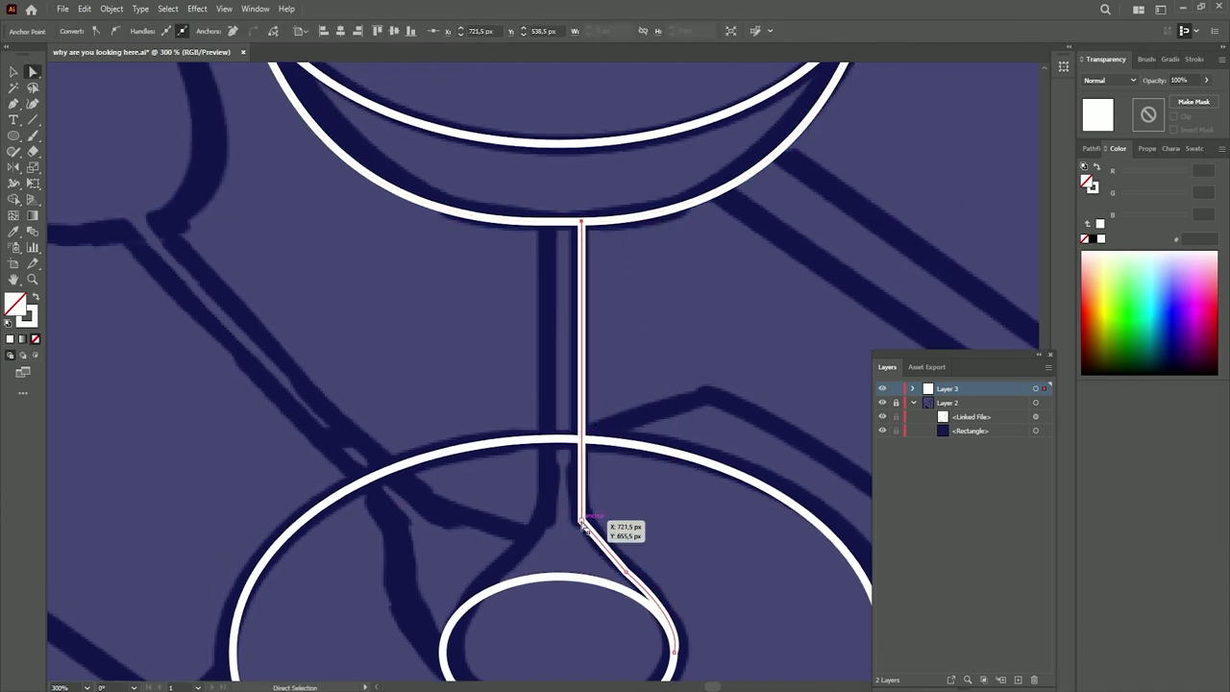
Round the stem's bend and corner points with Direct Selection.
left_click(810, 472, "ctrl")
scroll(630, 577, "up", 5)
left_click(635, 552)
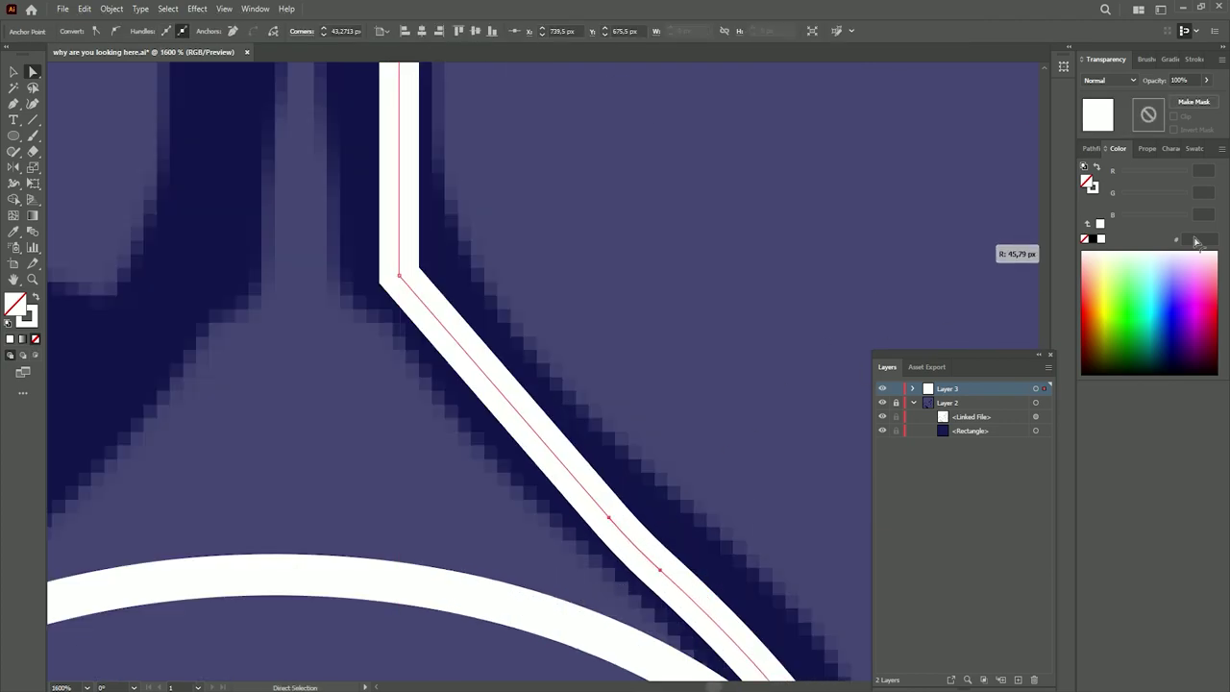
scroll(949, 259, "down", 5)
scroll(950, 168, "up", 2)
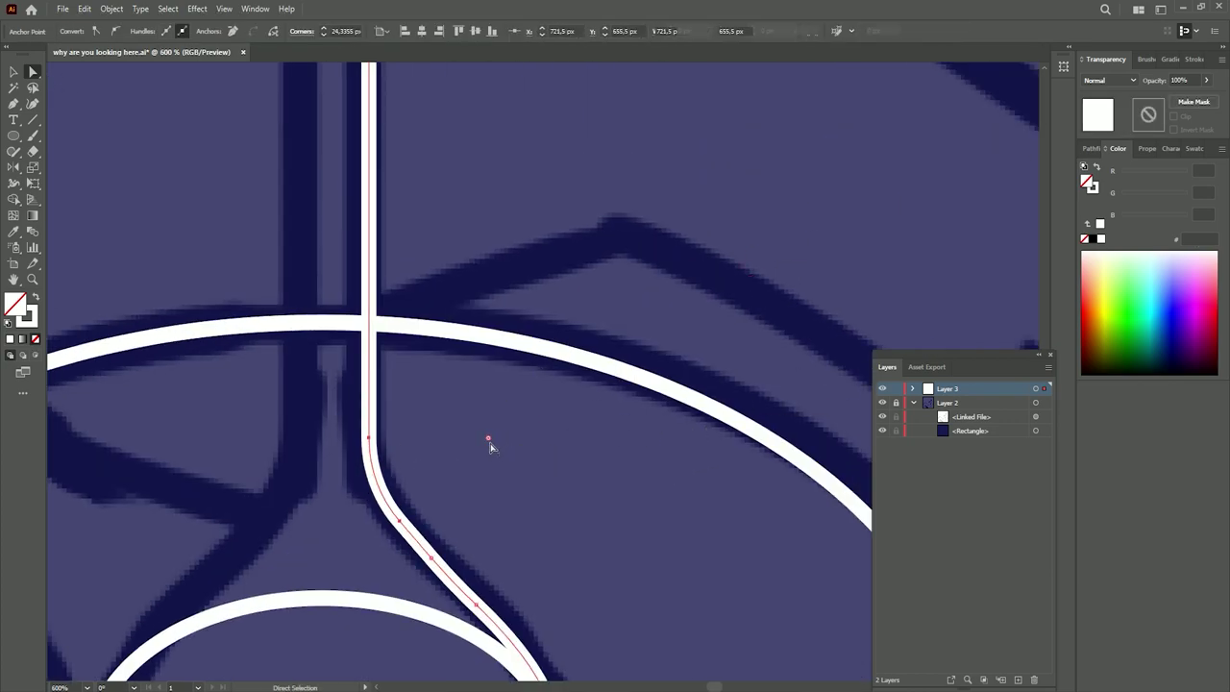
Reflect the stem curve to make the stem's other side.
key("v")
scroll(562, 500, "down", 2)
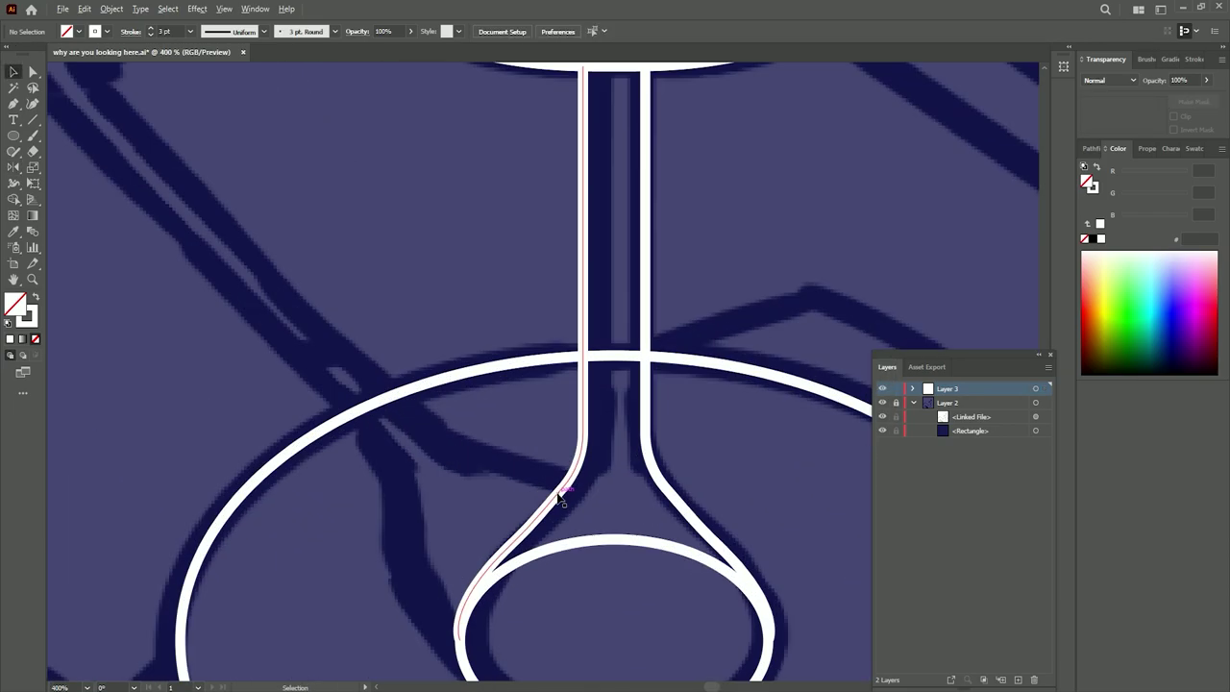
scroll(561, 498, "down", 5)
scroll(560, 498, "down", 2)
scroll(480, 385, "up", 1)
Enlarge a spare ellipse into a large arc around the glass as the table edge.
left_click_drag(681, 614, 729, 594)
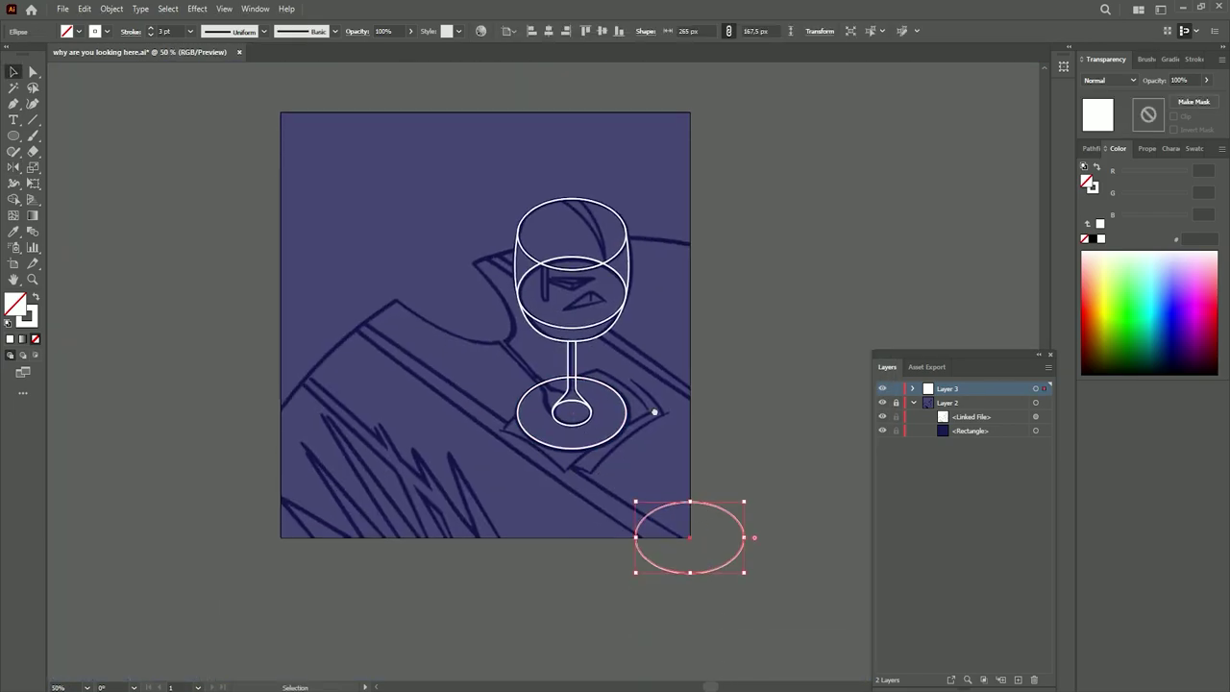
scroll(654, 412, "down", 2)
left_click_drag(635, 502, 673, 370)
left_click(387, 425)
scroll(387, 425, "up", 1)
scroll(486, 230, "up", 2)
scroll(391, 231, "up", 1)
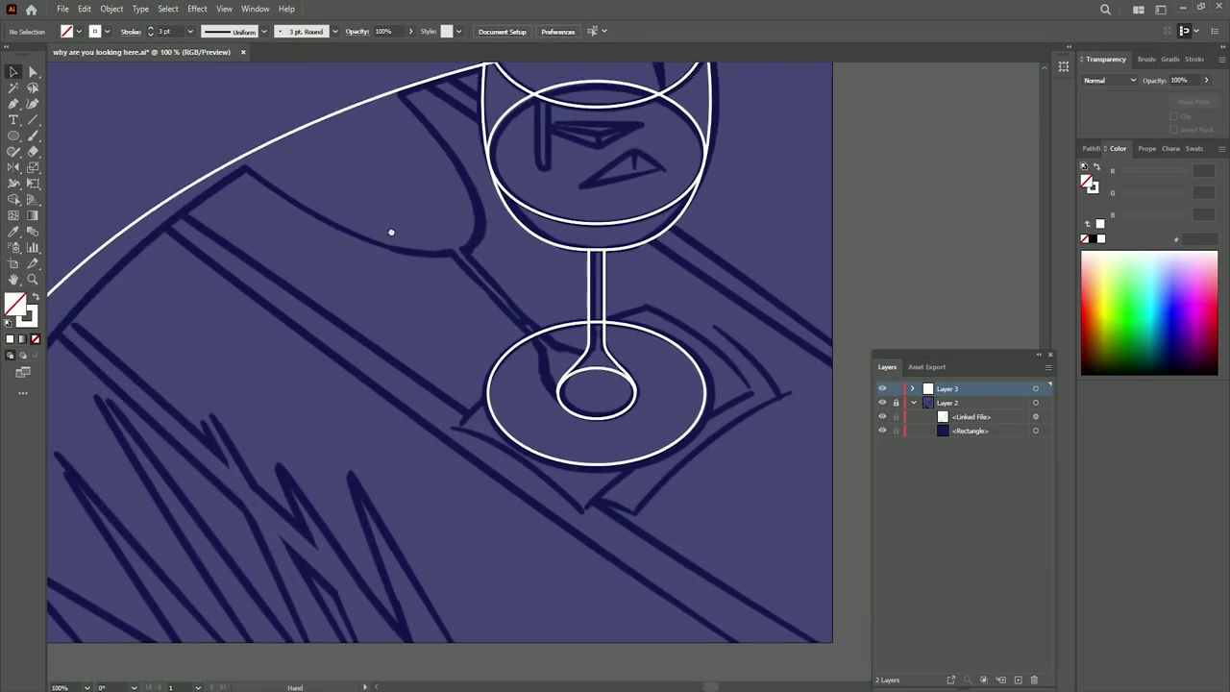
Trace the lower-left zigzag shape with the Pen.
left_click_drag(391, 231, 616, 134)
key("p")
left_click(231, 459)
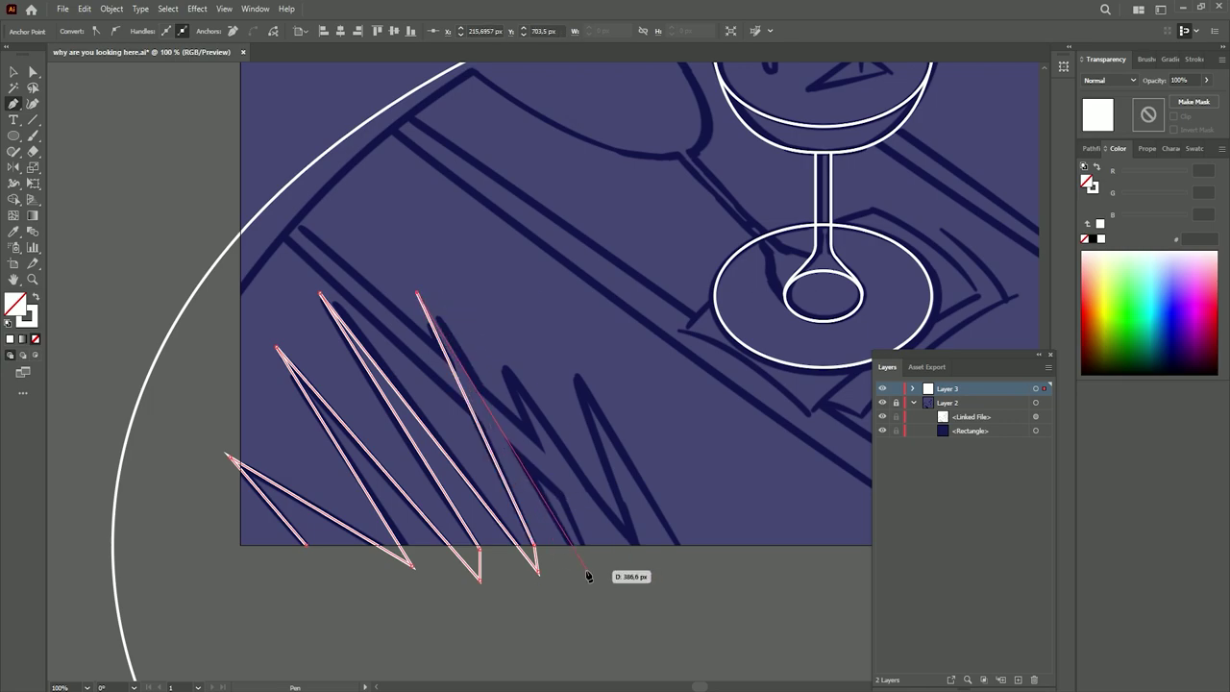
left_click(490, 334)
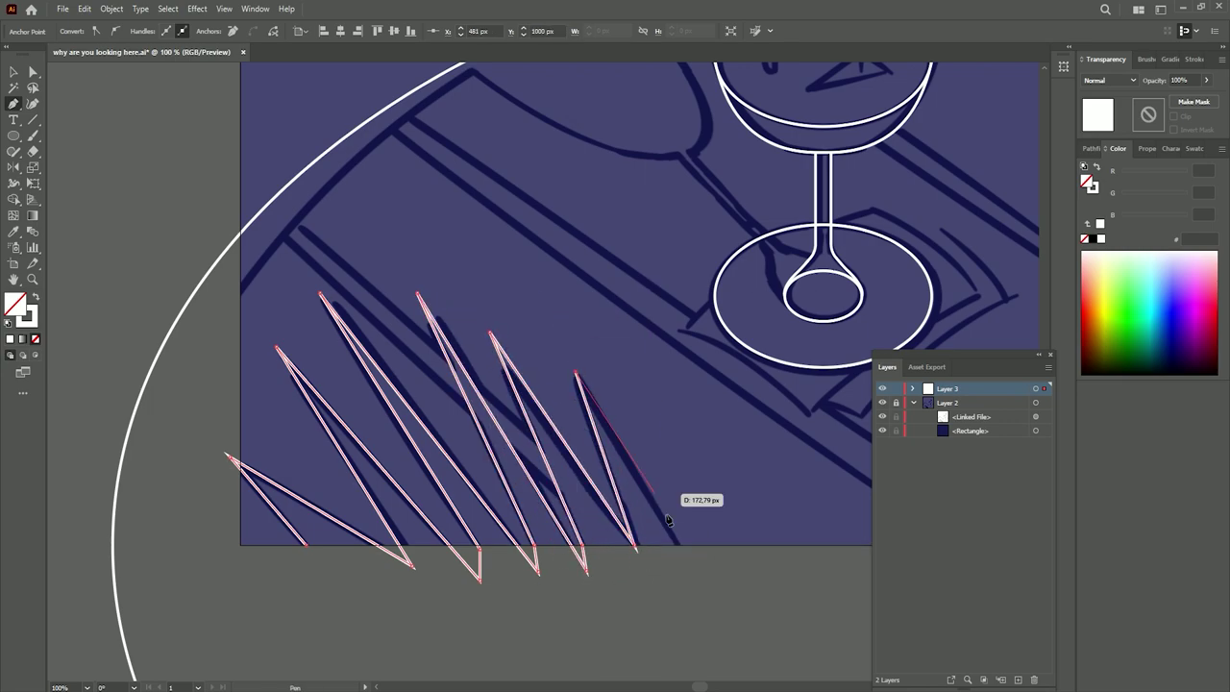
left_click(309, 550)
scroll(309, 551, "down", 1)
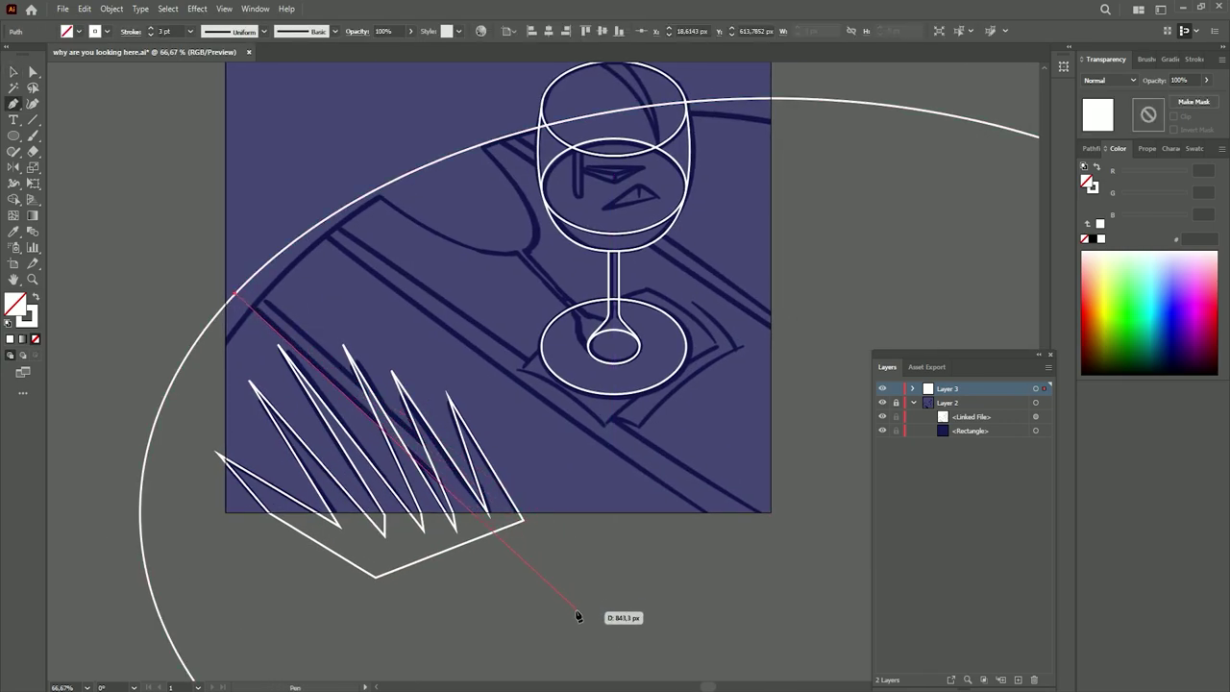
key("Escape")
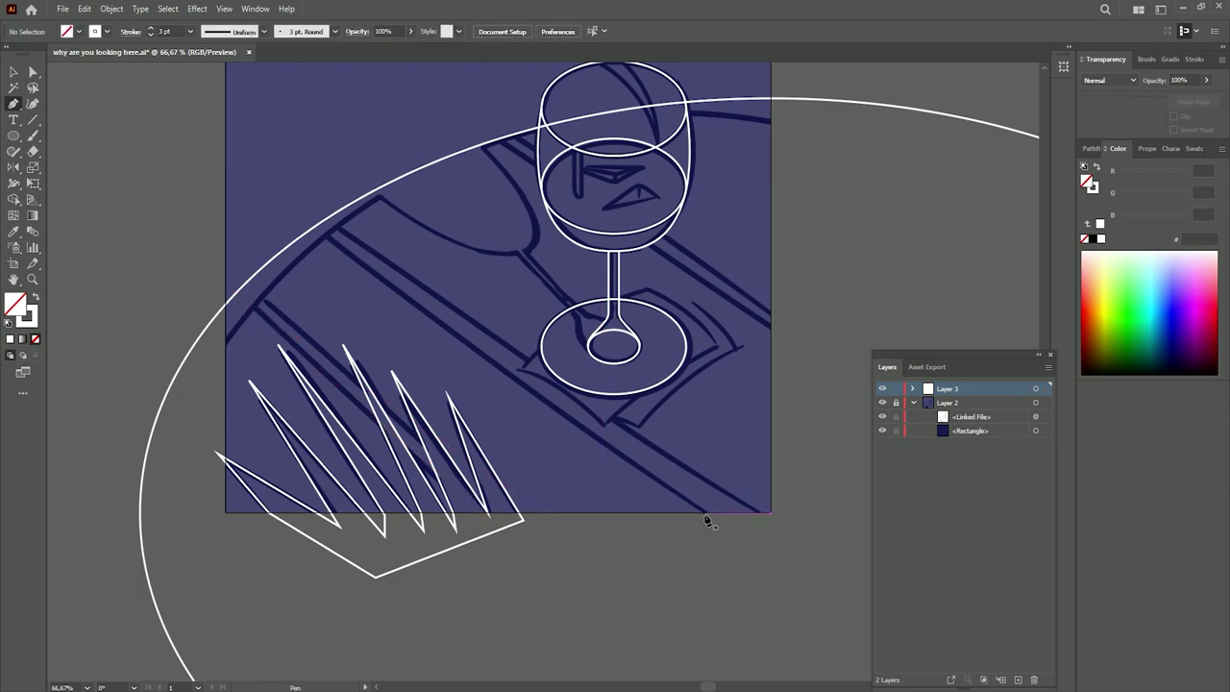
Draw a long triangle along the table edge and place a copy lower left.
left_click(759, 511)
left_click(791, 576)
left_click(316, 219)
key("v")
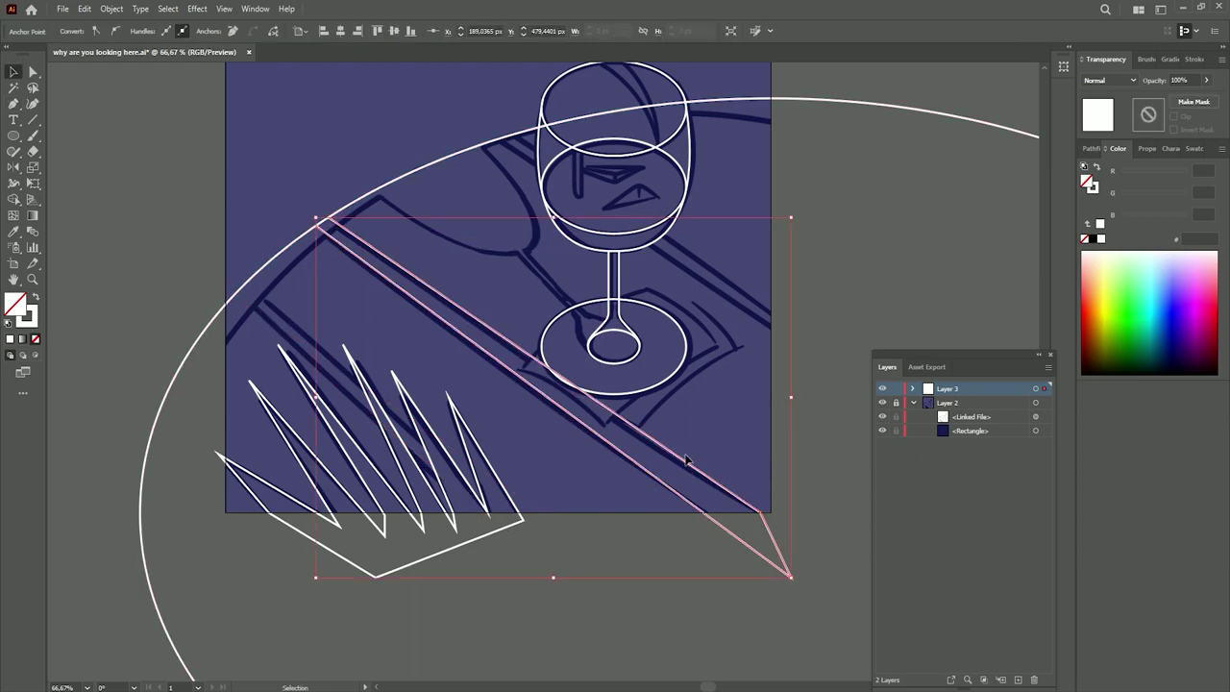
scroll(276, 228, "up", 3)
scroll(335, 318, "down", 3)
key("v")
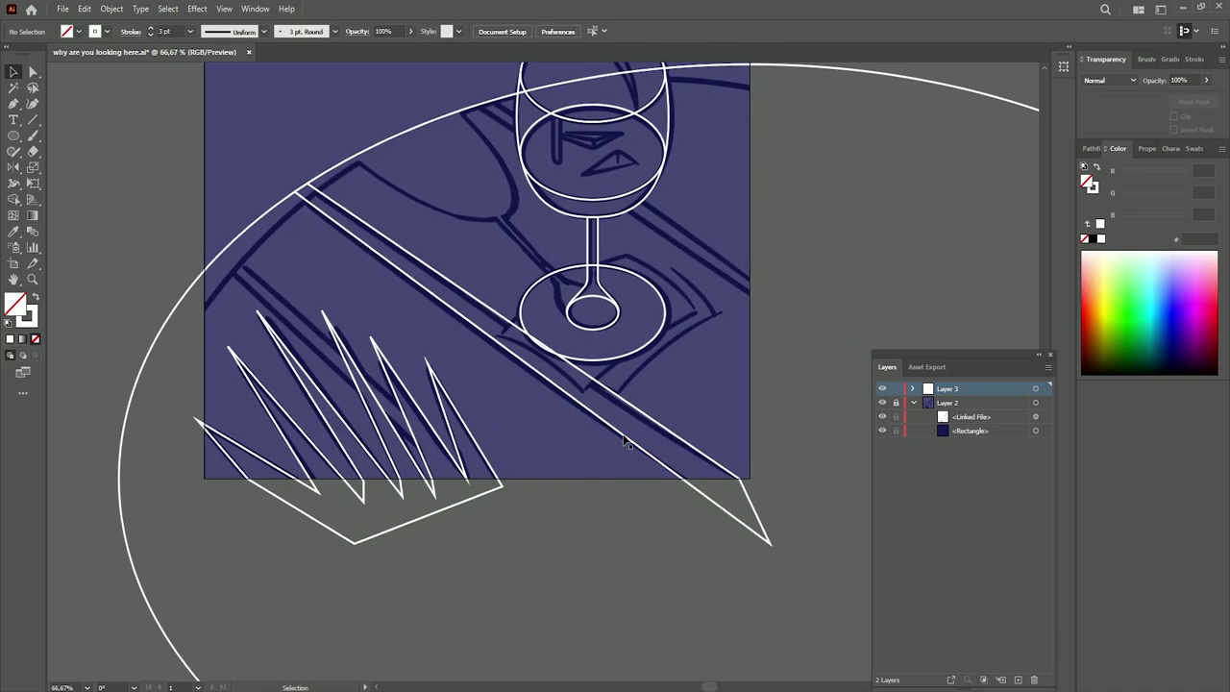
left_click_drag(639, 428, 536, 509)
Duplicate the wine glass and skew the copy so it tips toward the upper left.
scroll(538, 385, "up", 3)
left_click(688, 288)
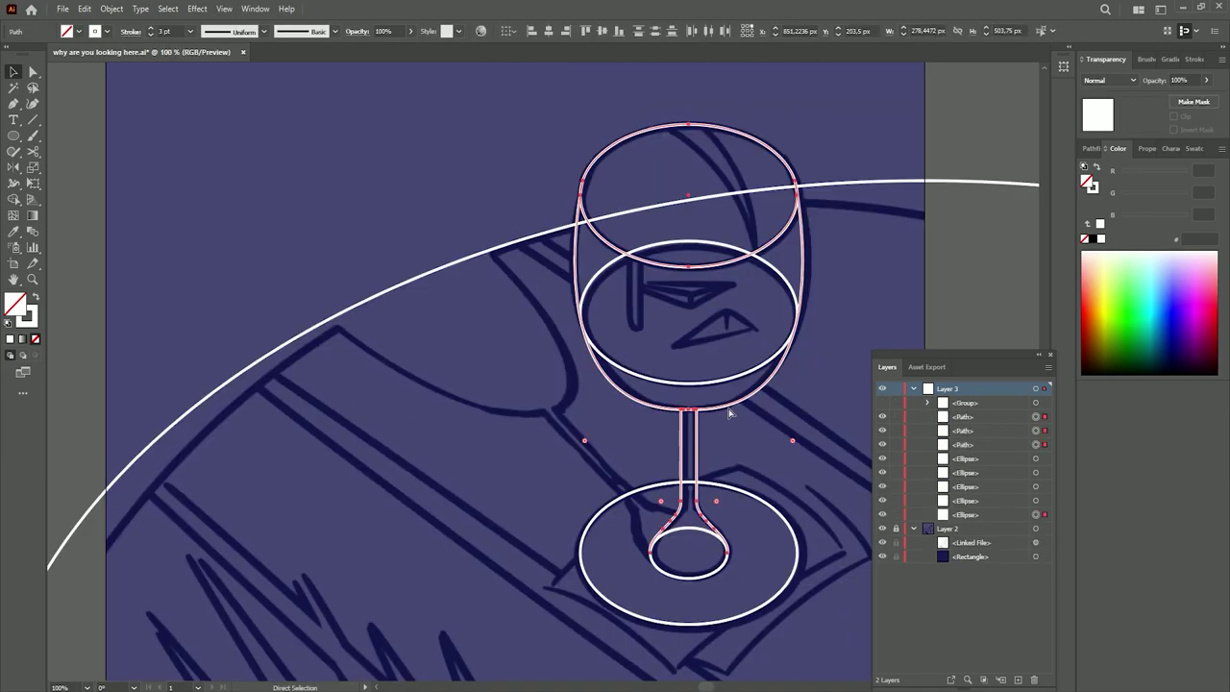
left_click(913, 388)
scroll(497, 423, "down", 1)
right_click(656, 231)
mouse_move(719, 442)
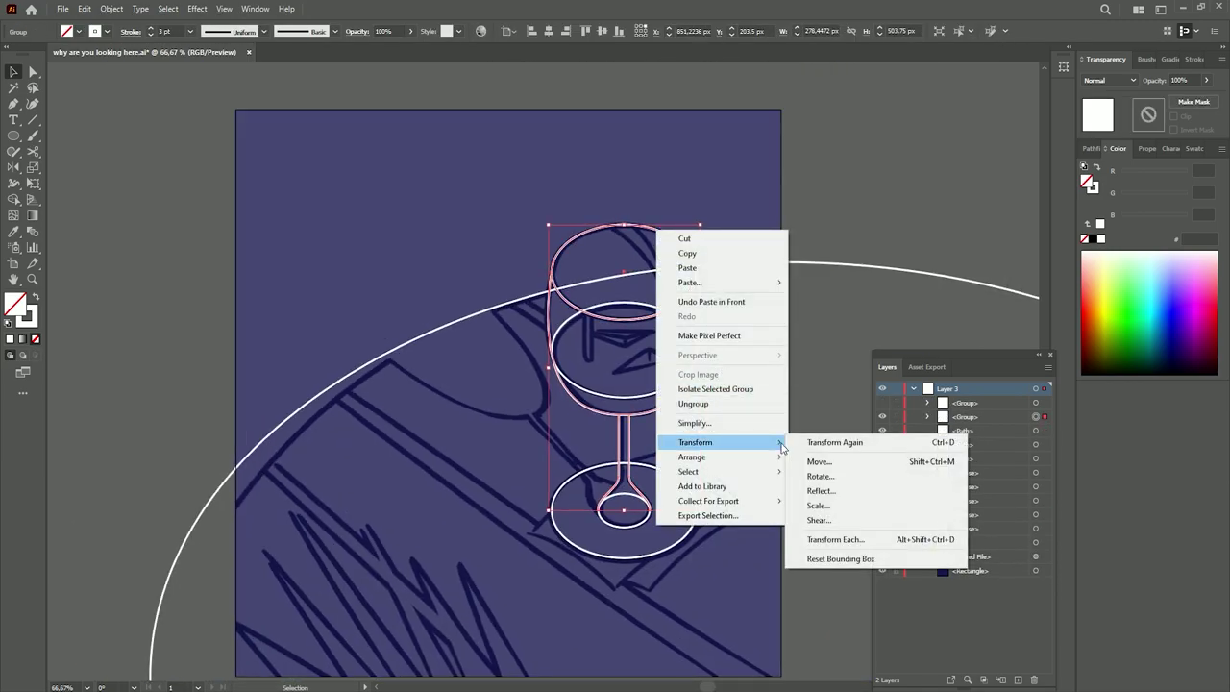
left_click(275, 242)
left_click(685, 315)
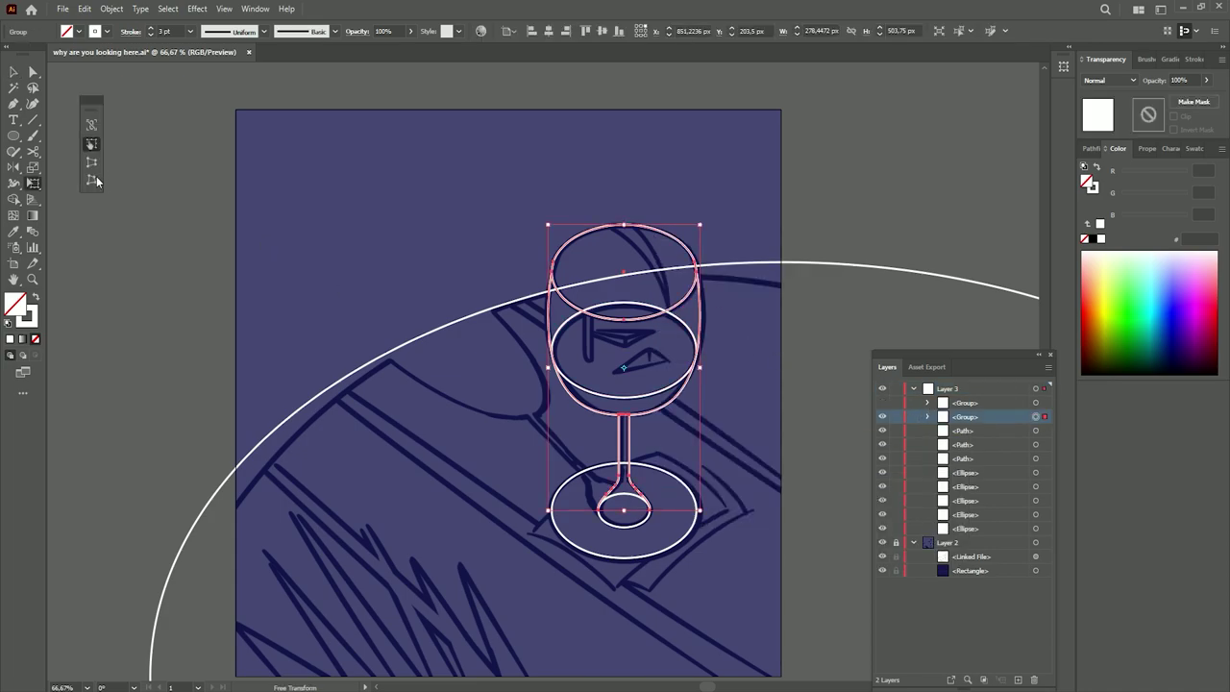
mouse_move(554, 221)
left_mouse_down()
mouse_move(299, 234)
mouse_move(459, 285)
mouse_move(461, 269)
left_mouse_up()
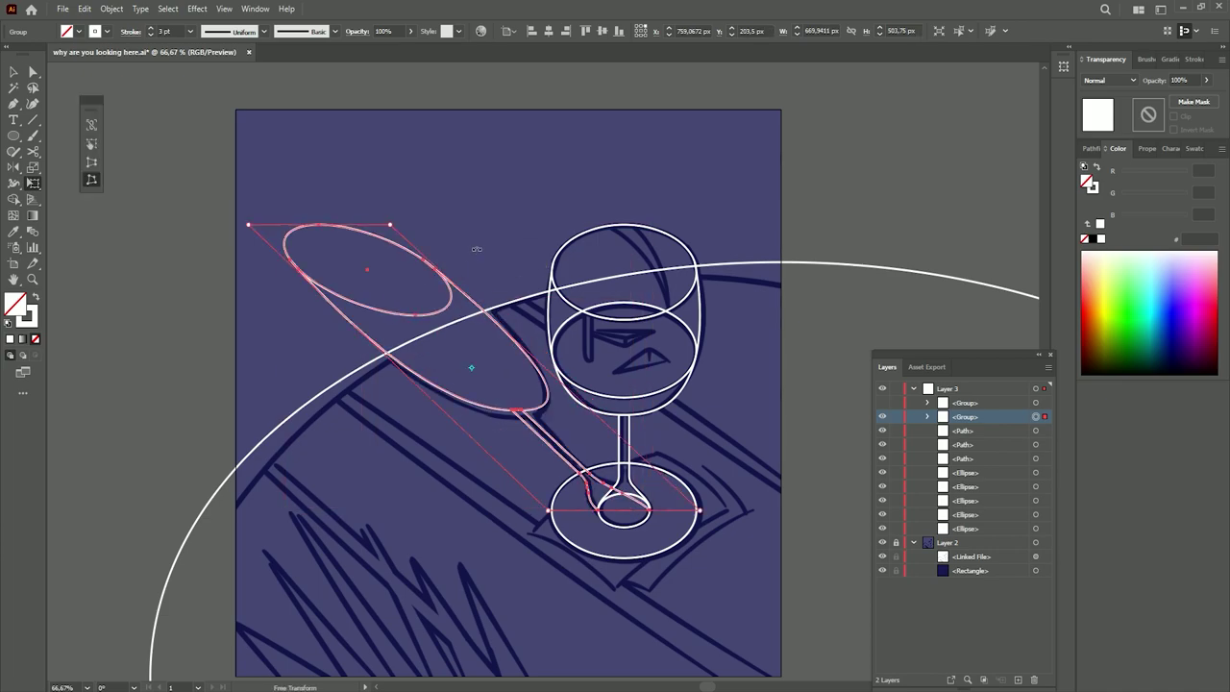
Ungroup the tipped glass, select its rim and outline, and bring up Pathfinder.
key("v")
right_click(477, 303)
left_click(509, 483)
left_click(450, 293)
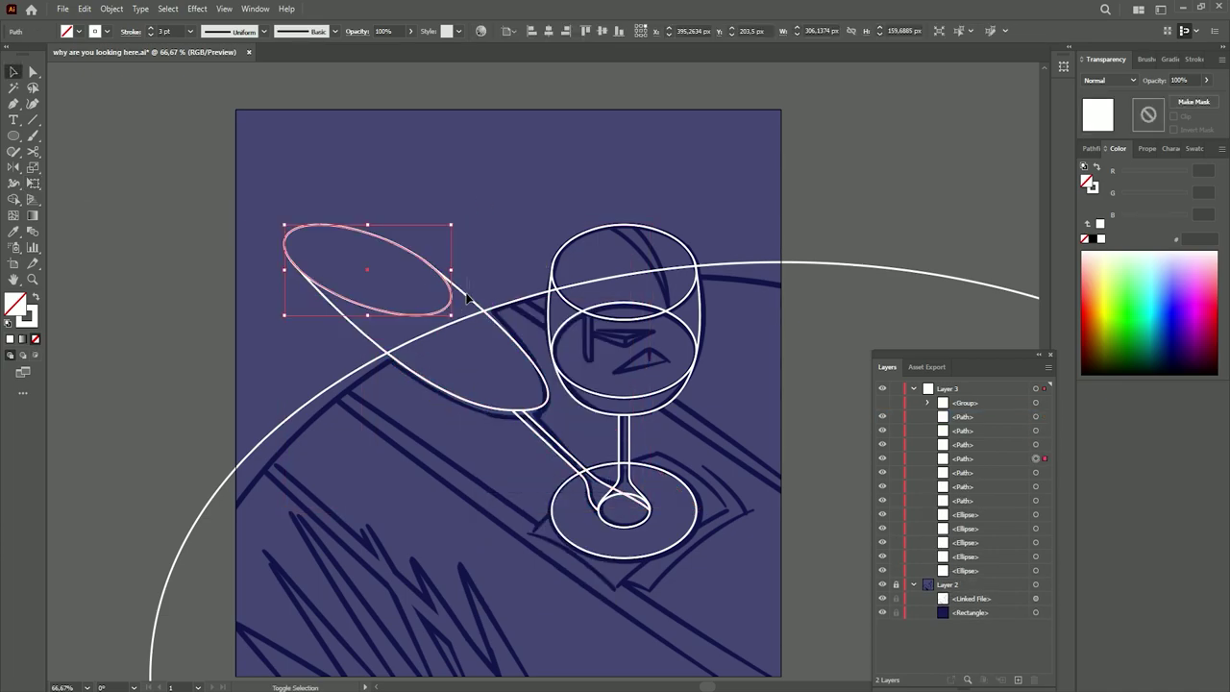
left_click(468, 299, "shift")
key("ctrl+shift+F9")
key("ctrl+plus")
key("ctrl+plus")
key("ctrl+plus")
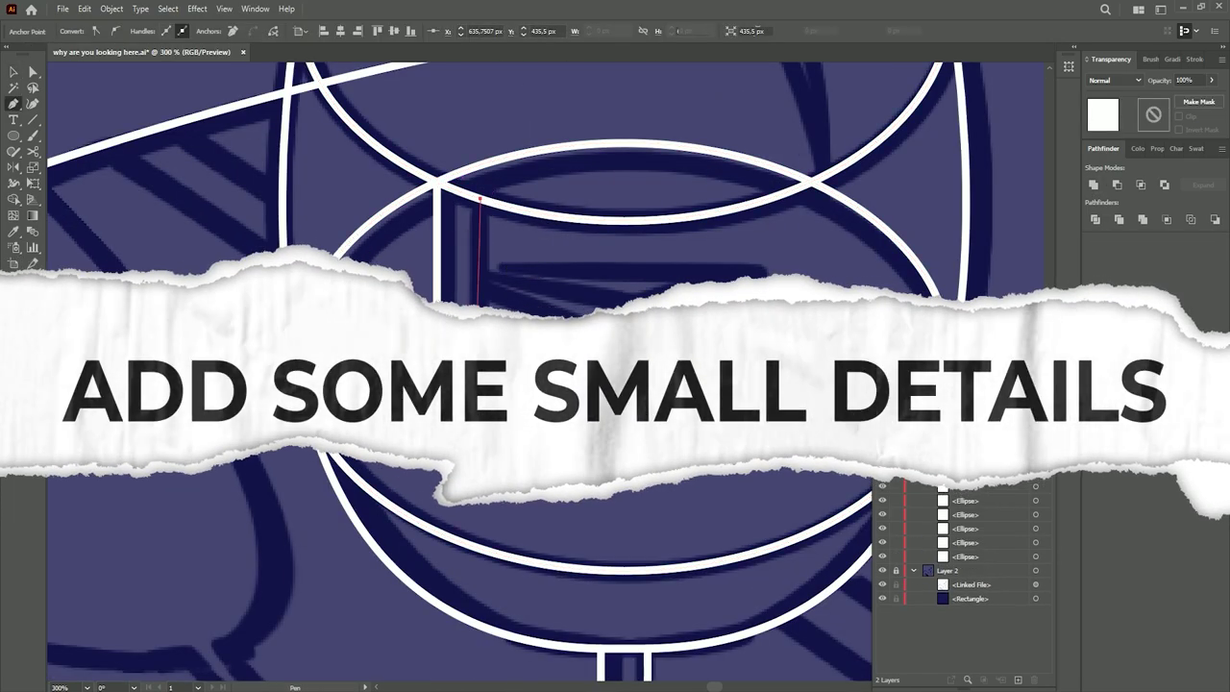
Finish the drip inside the bowl and round its bottom into a curved tip.
left_click_drag(479, 387, 483, 399)
scroll(480, 410, "up", 2)
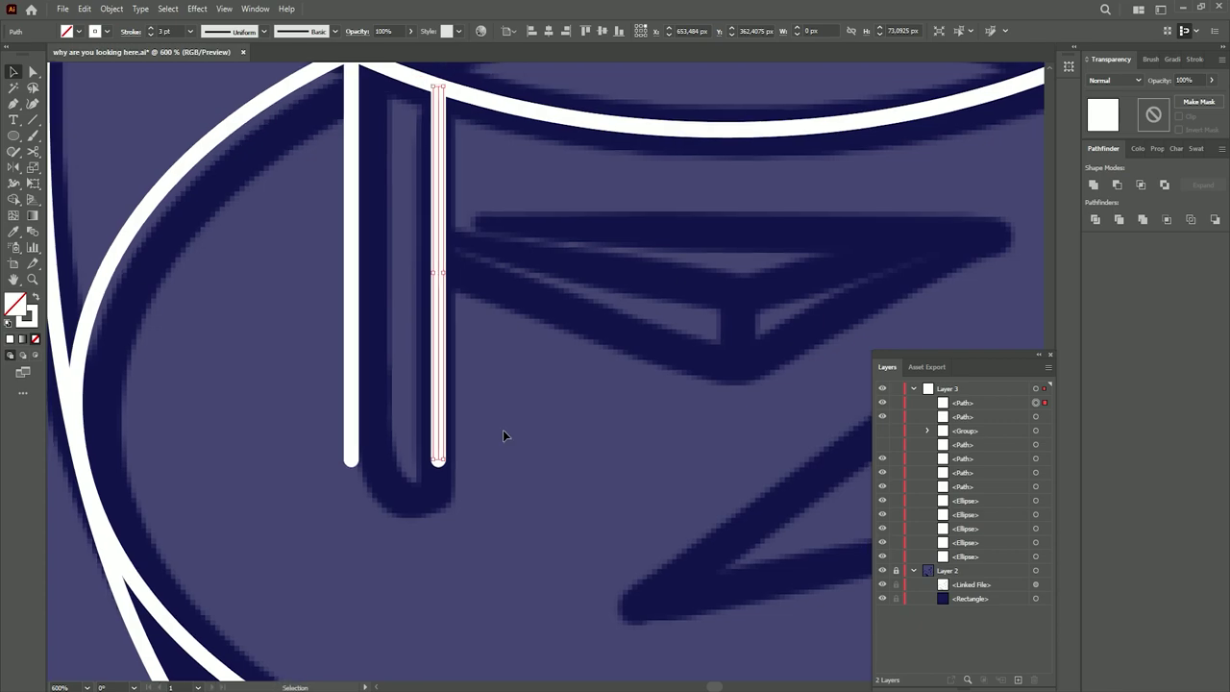
key("Delete")
key("p")
left_click(350, 459)
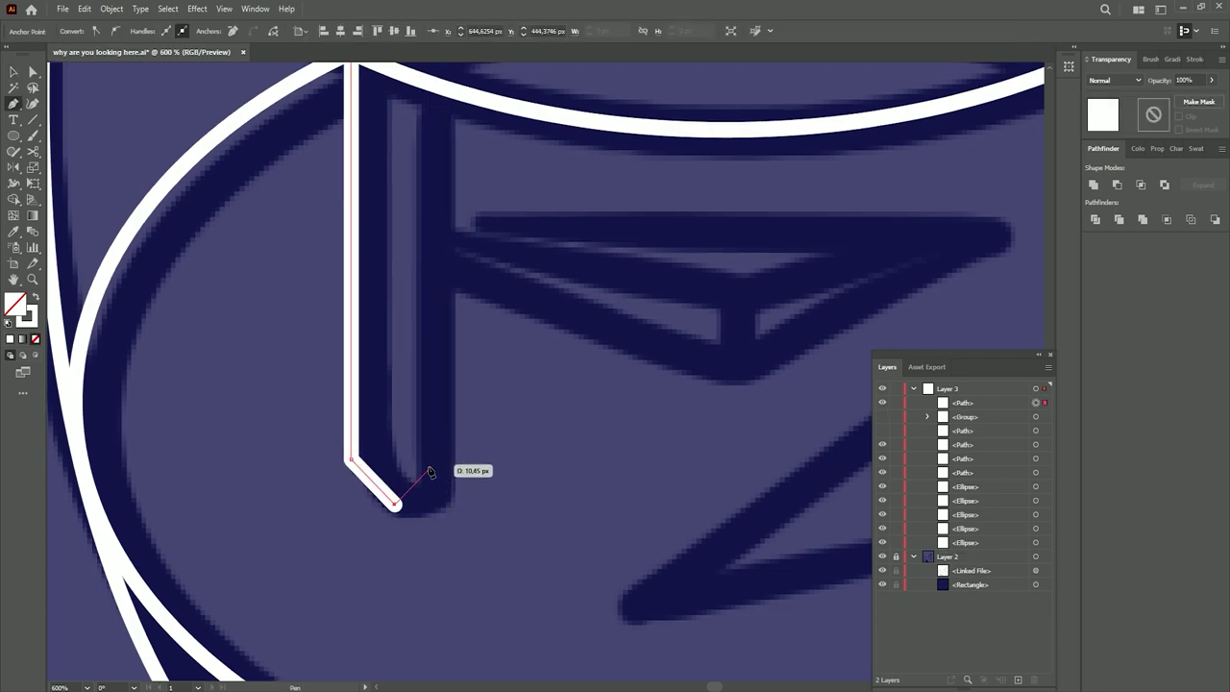
left_click(438, 88)
key("a")
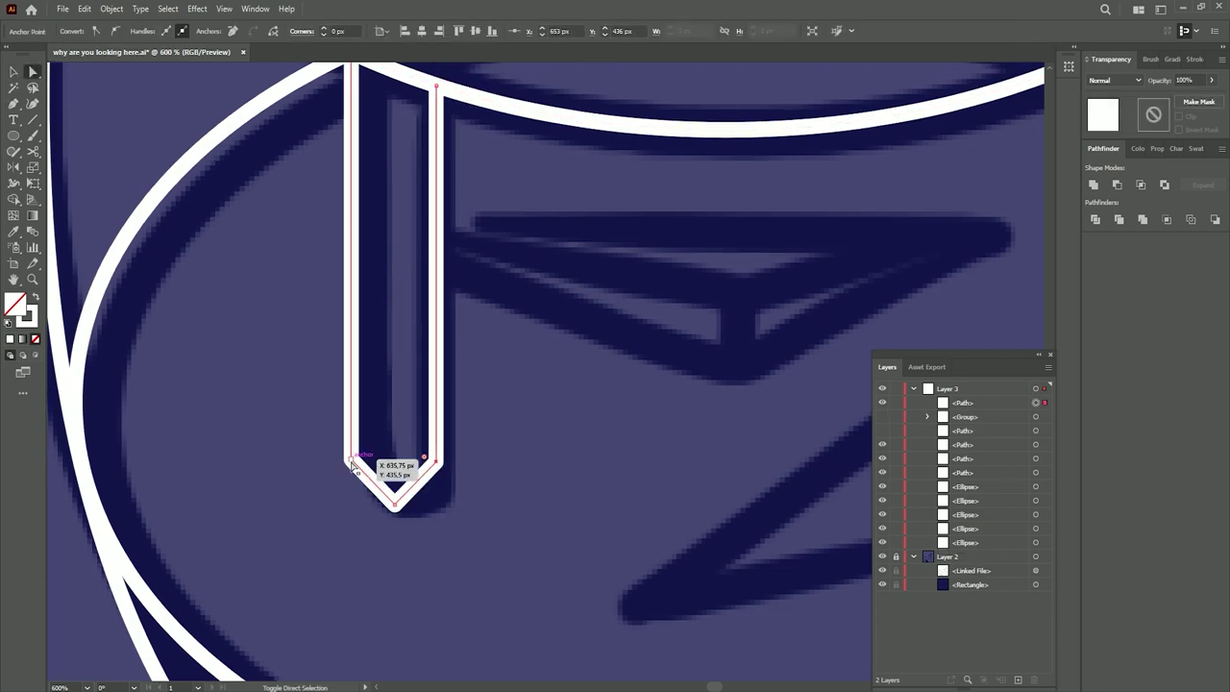
left_click_drag(394, 495, 412, 352)
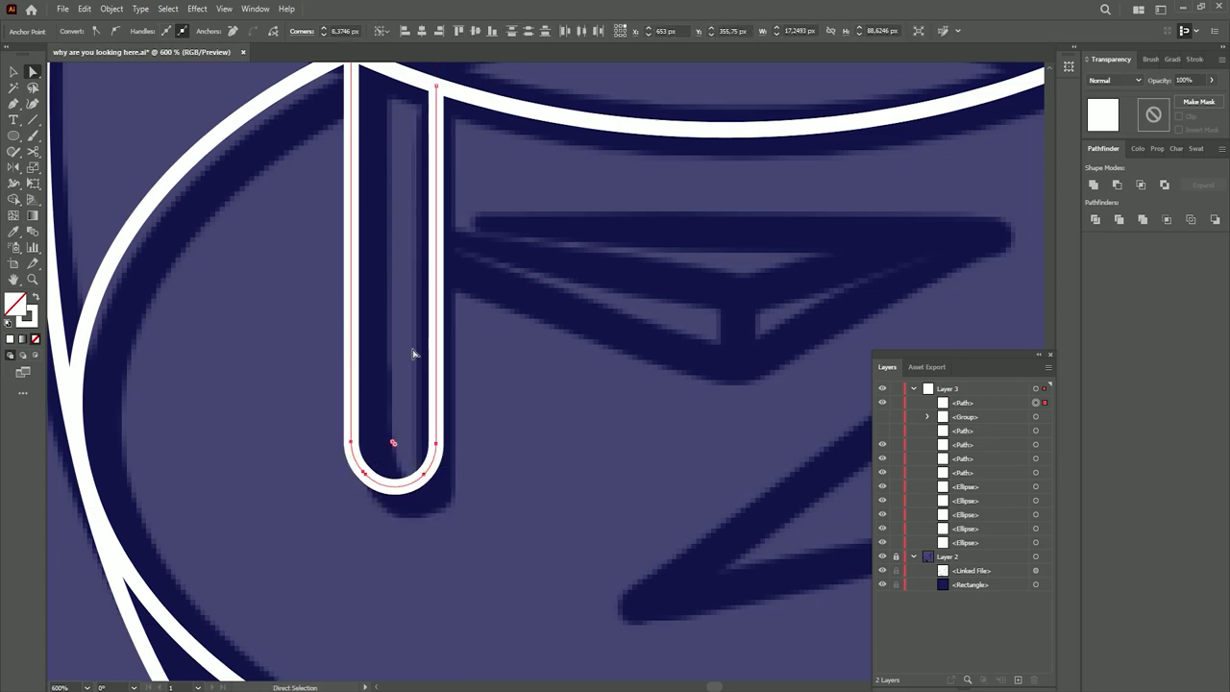
key("p")
scroll(412, 351, "up", 5)
Draw the lower triangle highlight with a dividing line through it.
left_click(587, 481, "ctrl")
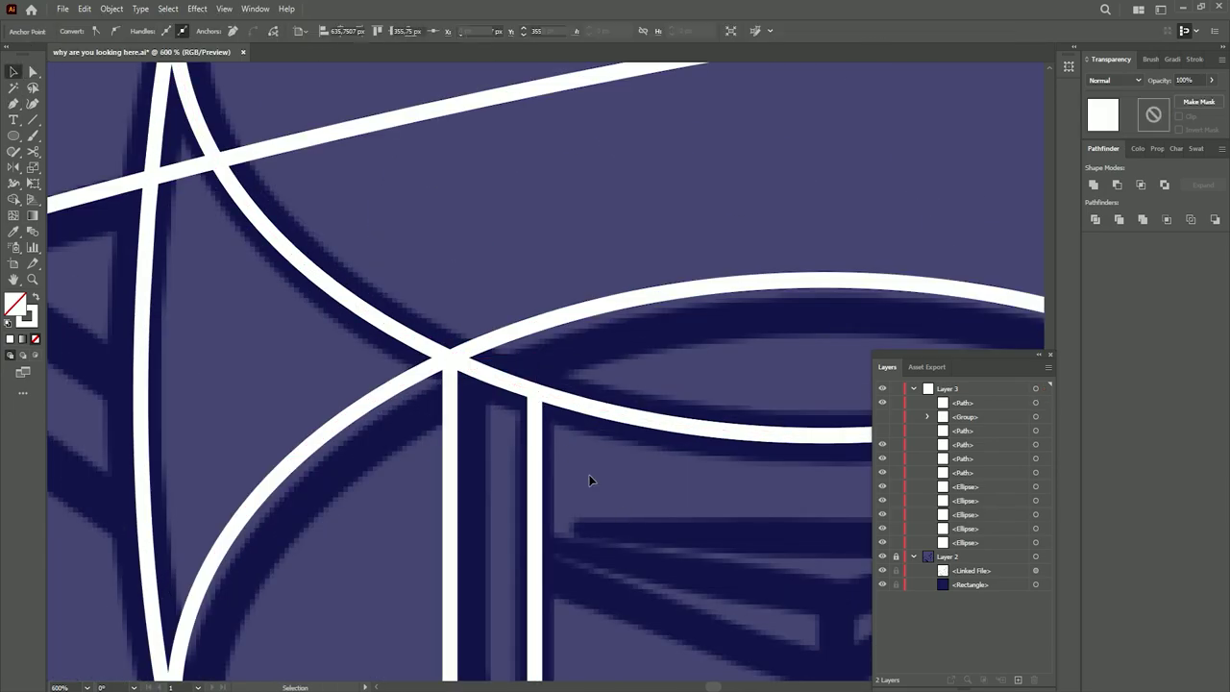
scroll(587, 481, "down", 2)
left_click(474, 514)
left_click(626, 409)
left_click(721, 462)
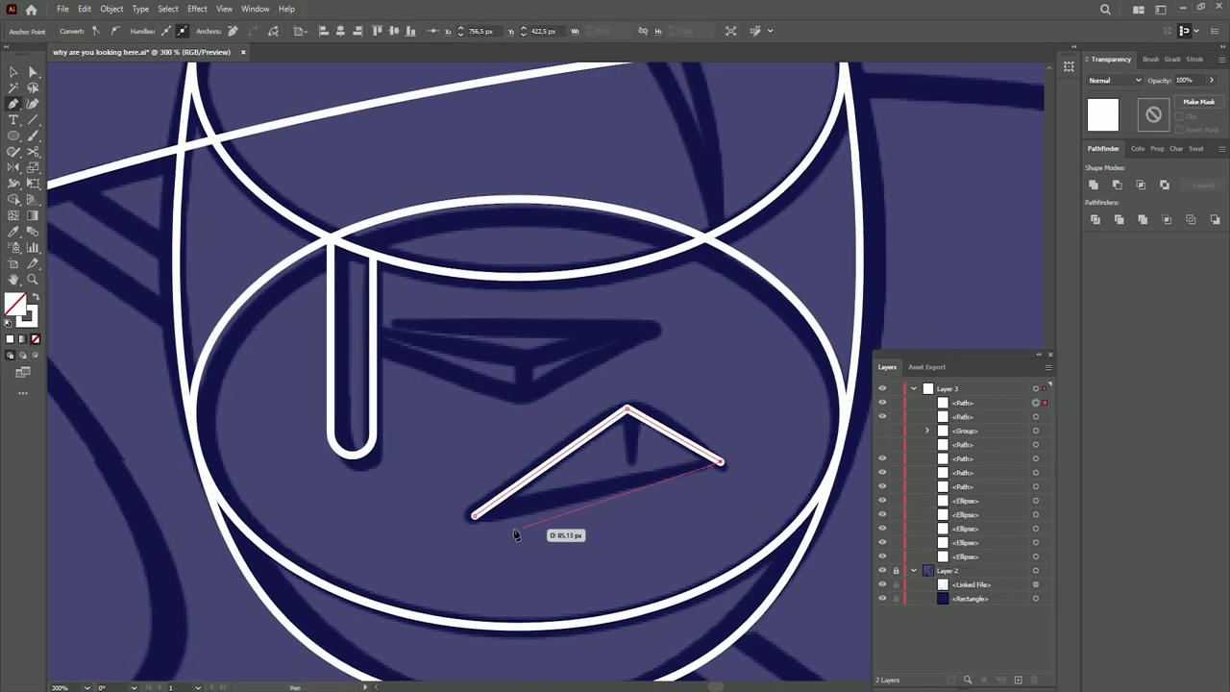
left_click(638, 510, "ctrl")
left_click(626, 484)
left_click(626, 410)
scroll(566, 447, "up", 1)
left_click(644, 480)
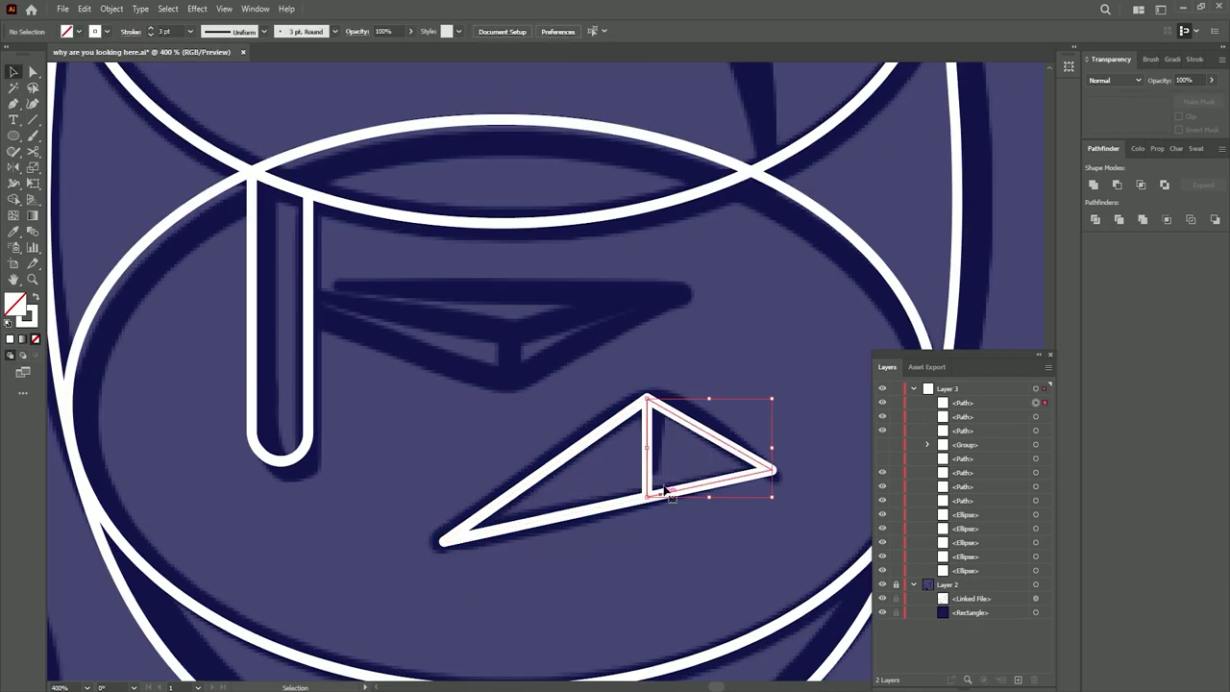
key("p")
scroll(508, 289, "up", 1)
Draw the upper triangle highlight with a bent inner fold line.
left_click_drag(231, 464, 510, 463)
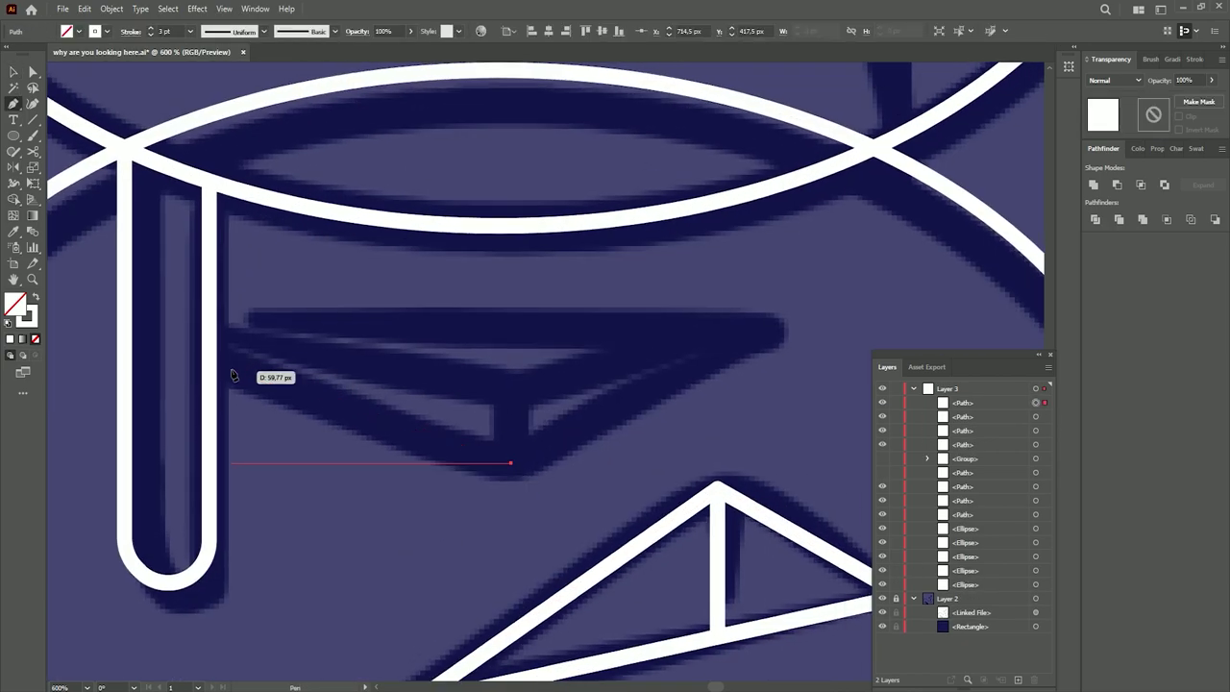
left_click(513, 326)
left_click(176, 326)
left_click(513, 463)
left_click(775, 327)
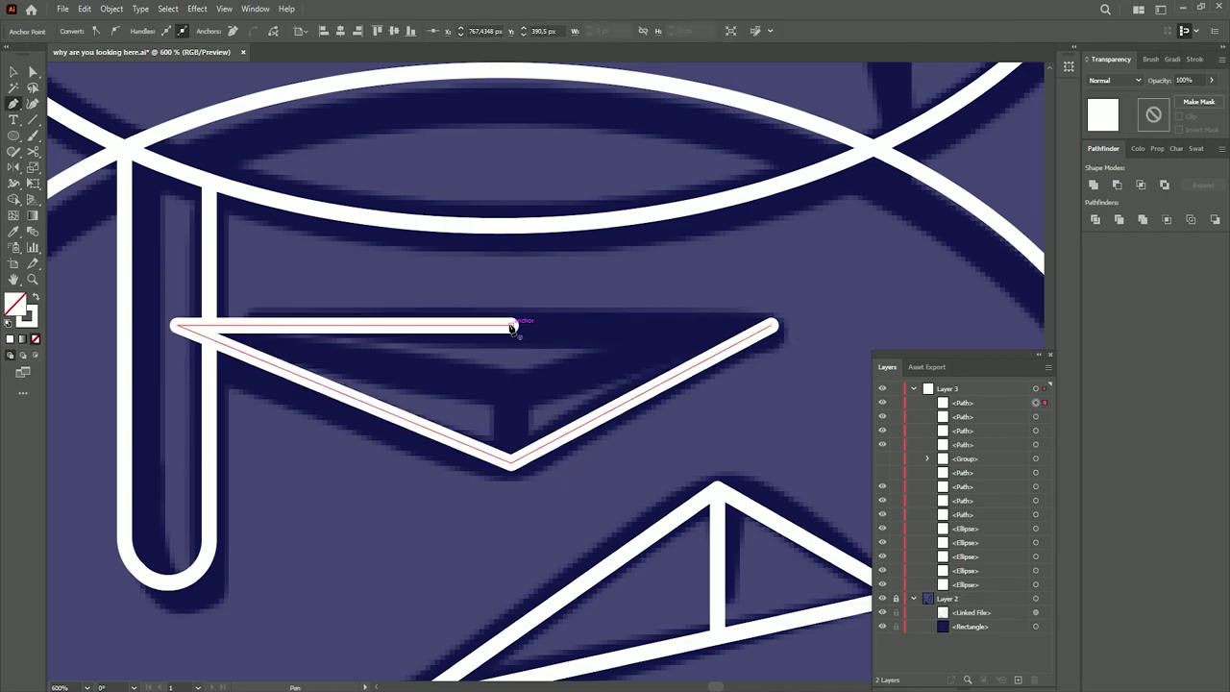
left_click(513, 325)
left_click(513, 464)
left_click(511, 390)
left_click(177, 326)
key("v")
key("p")
Connect the fold to the right corner and shift the triangle highlight right.
left_click(510, 389)
left_click(774, 326)
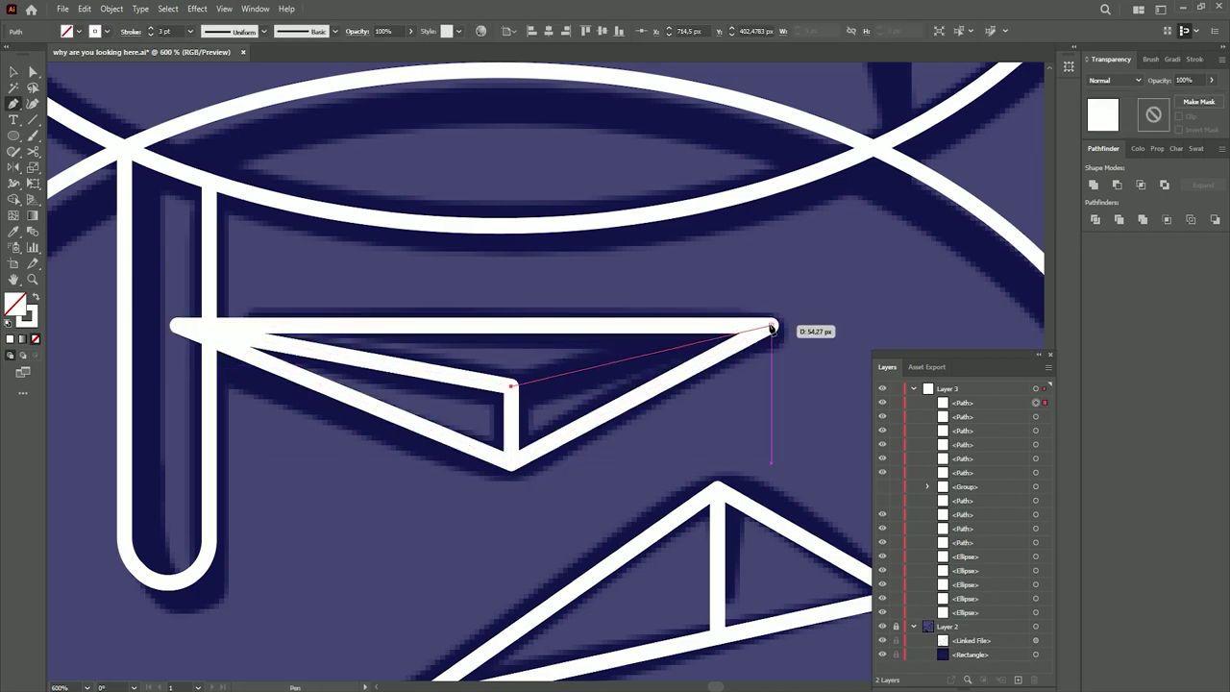
key("v")
left_click_drag(450, 526, 434, 445)
left_click(433, 447)
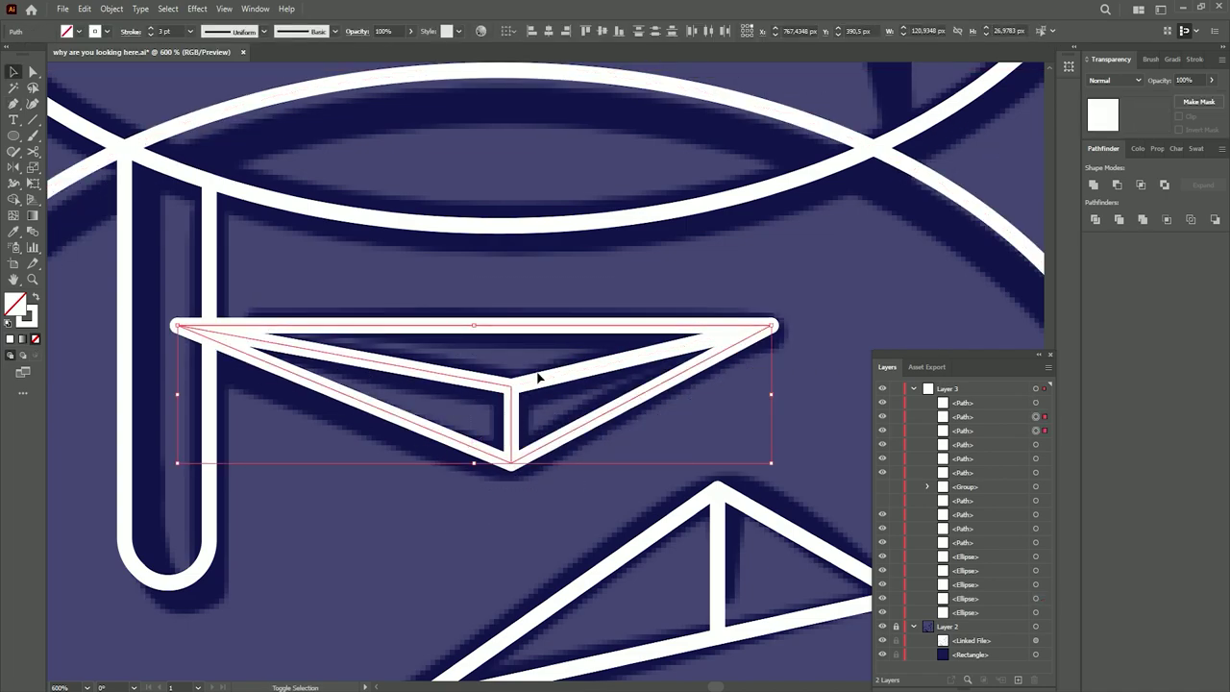
left_click_drag(538, 380, 634, 371)
key("ctrl+plus")
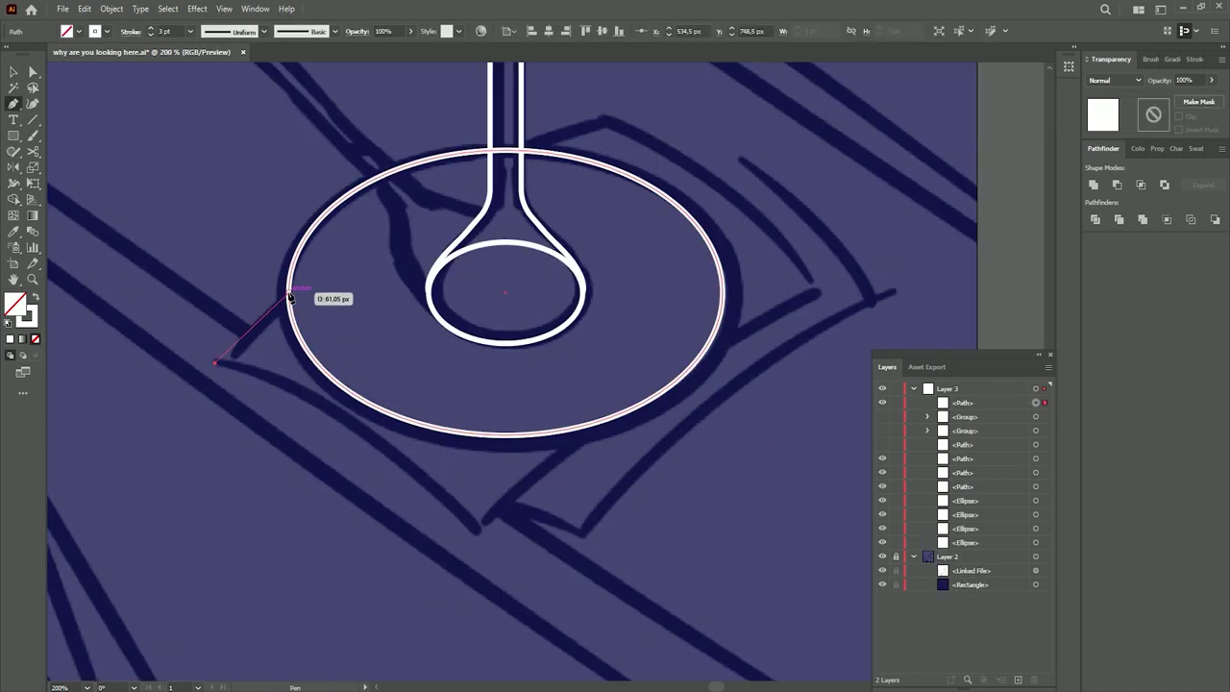
Pen a curved four-sided napkin outline beneath the glass base.
left_click(258, 444)
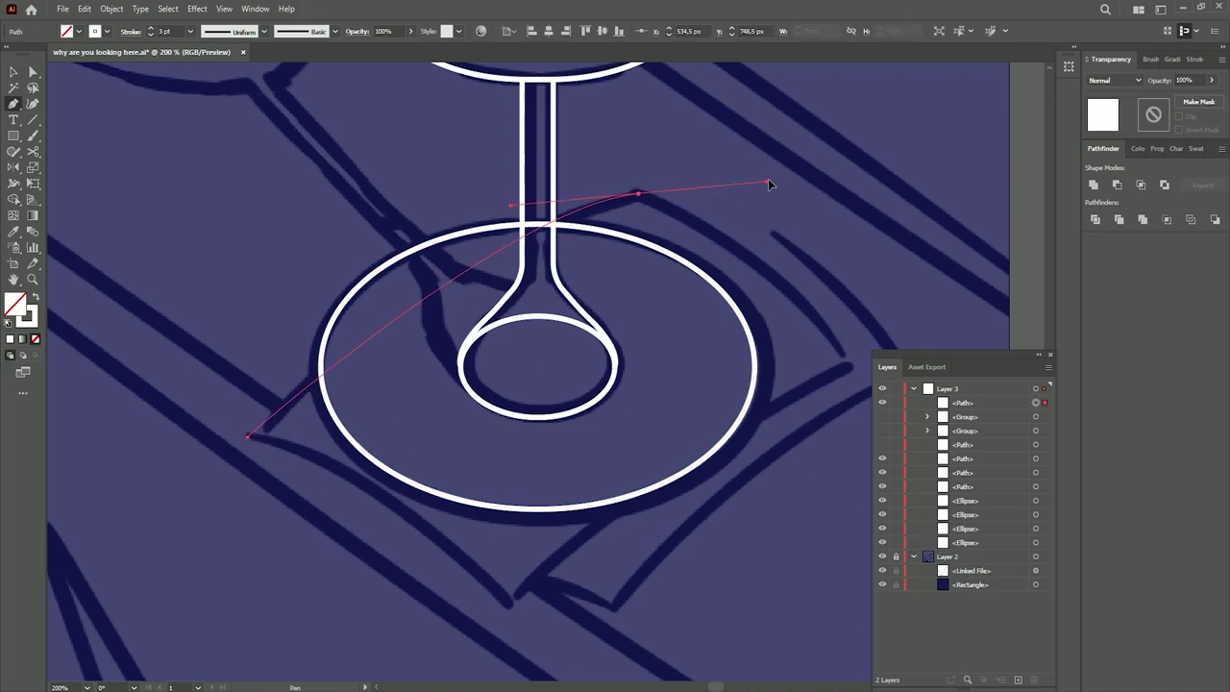
left_click_drag(634, 196, 797, 164)
left_click_drag(680, 309, 776, 201)
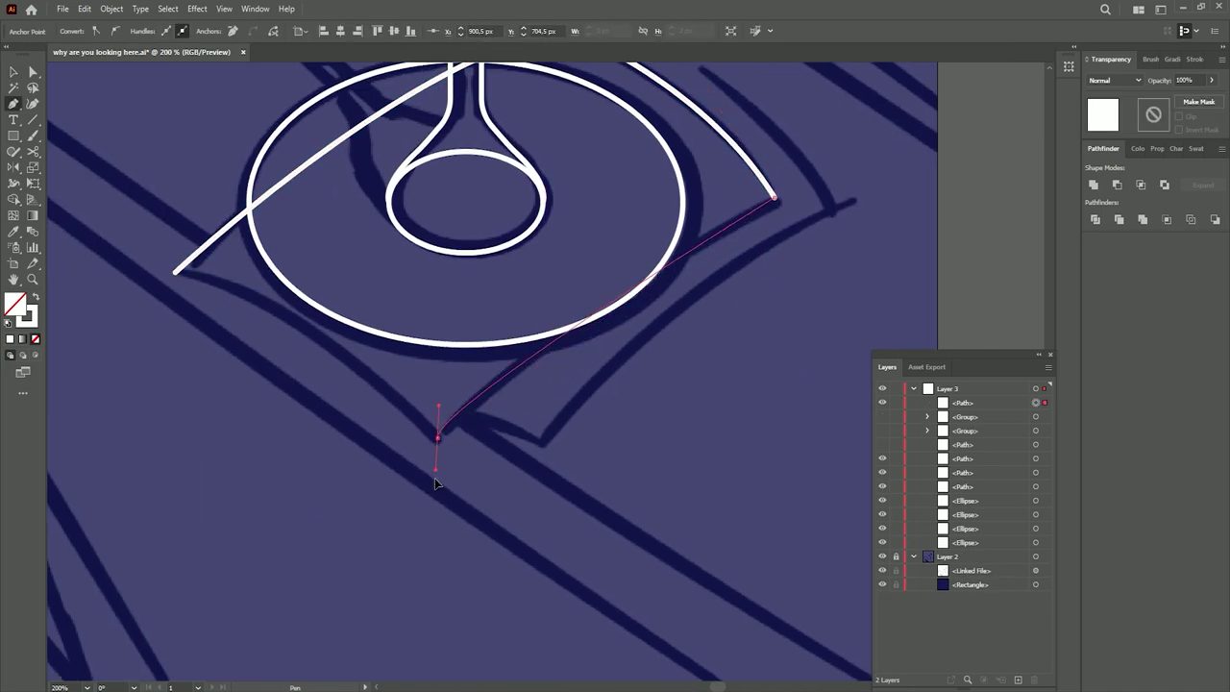
left_click_drag(437, 440, 437, 442)
left_click_drag(60, 277, 59, 276)
Alt-drag an offset duplicate of the napkin to the right.
key("v")
left_click_drag(605, 309, 678, 312)
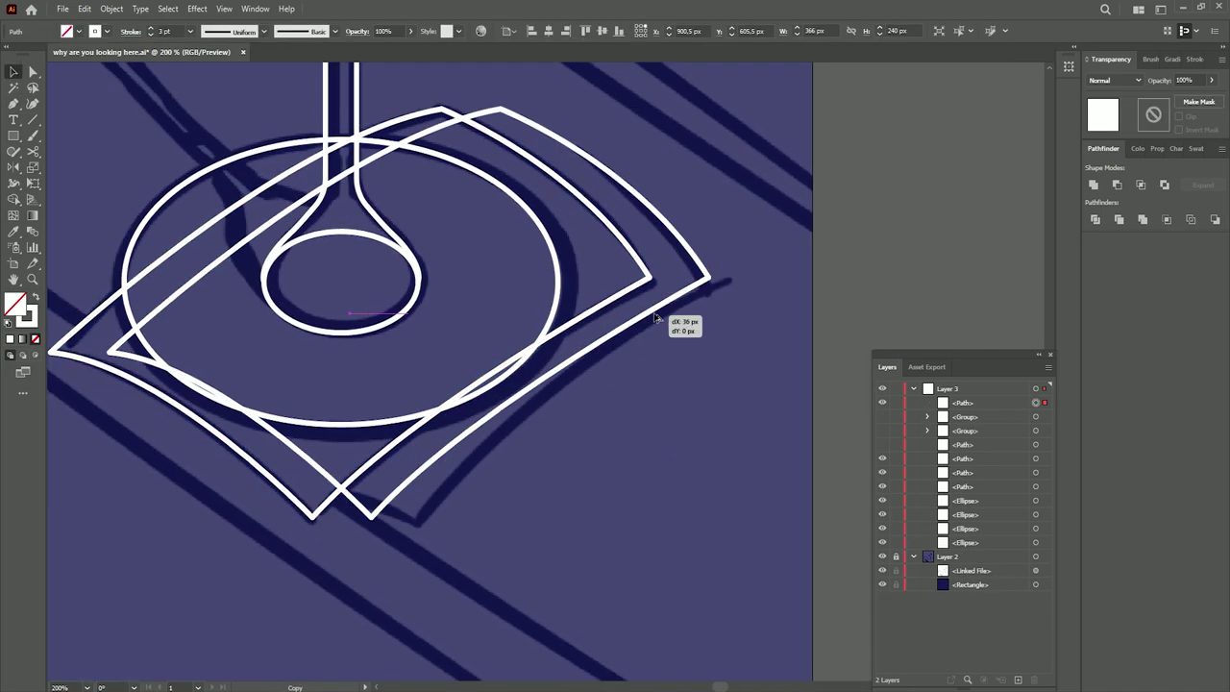
key("alt+v")
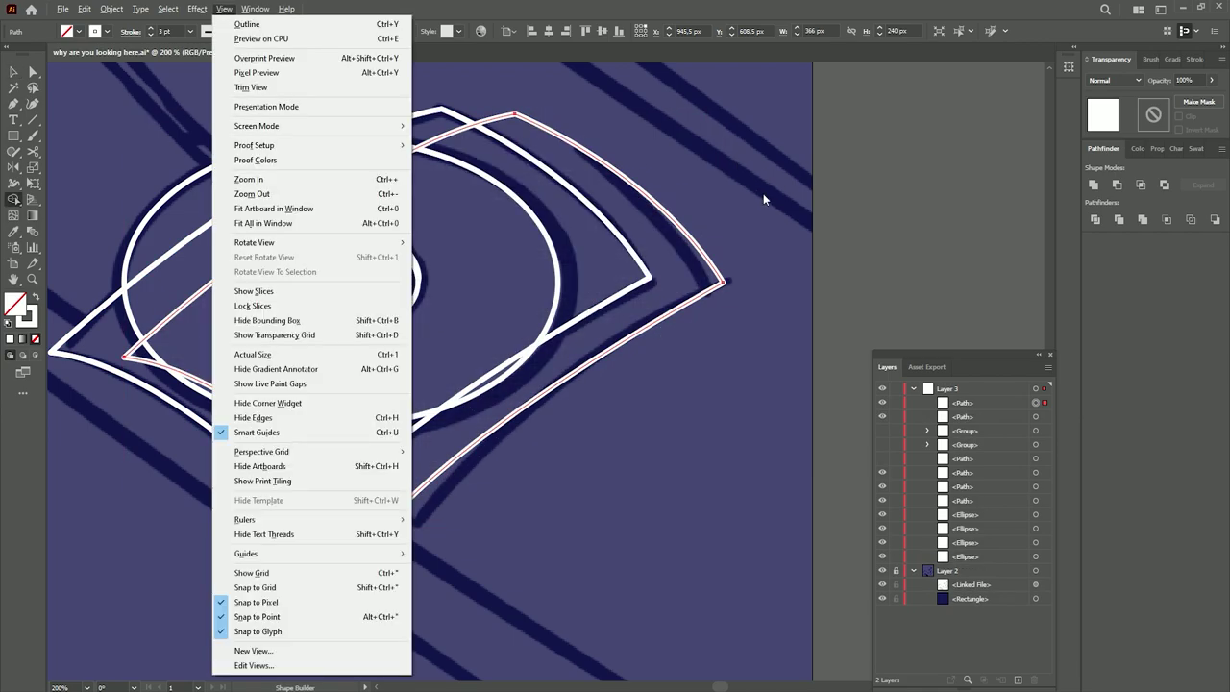
Merge the overlapping napkin regions with the Shape Builder (Shift+M).
key("Escape")
left_click(597, 234, "shift")
key("shift+m")
left_click_drag(330, 478, 631, 331)
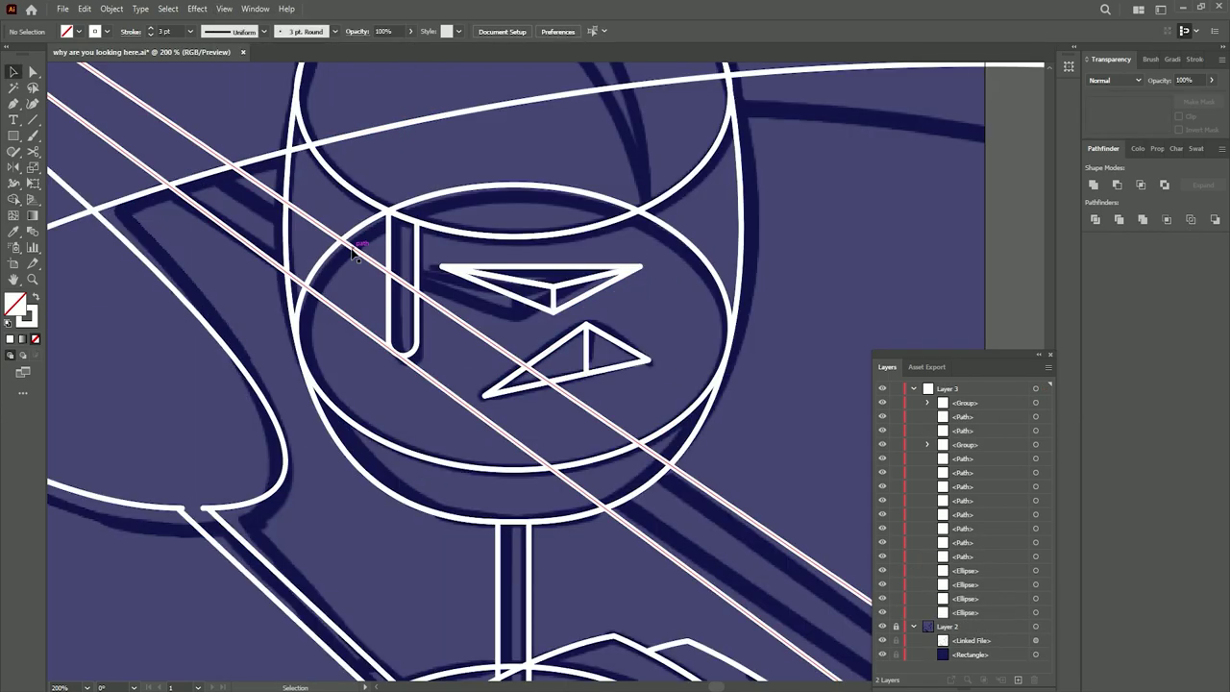
Merge the bowl regions so the diagonal line no longer crosses the glass.
left_click(651, 454, "ctrl+shift")
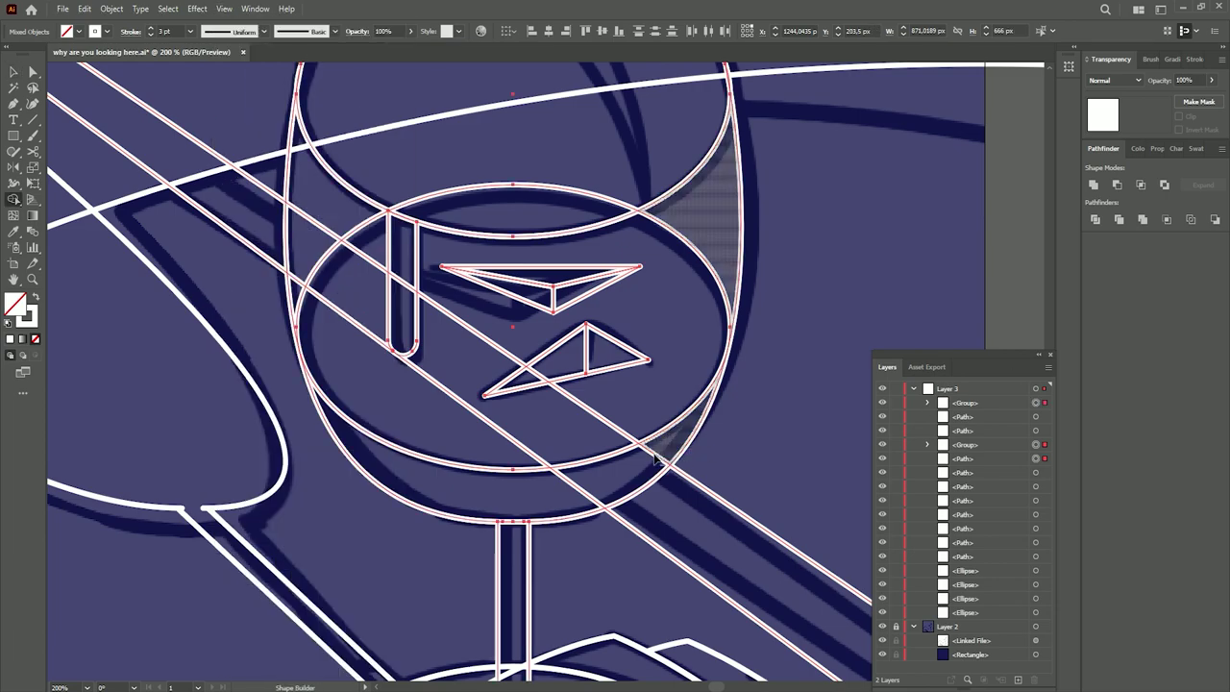
left_click_drag(601, 433, 462, 323)
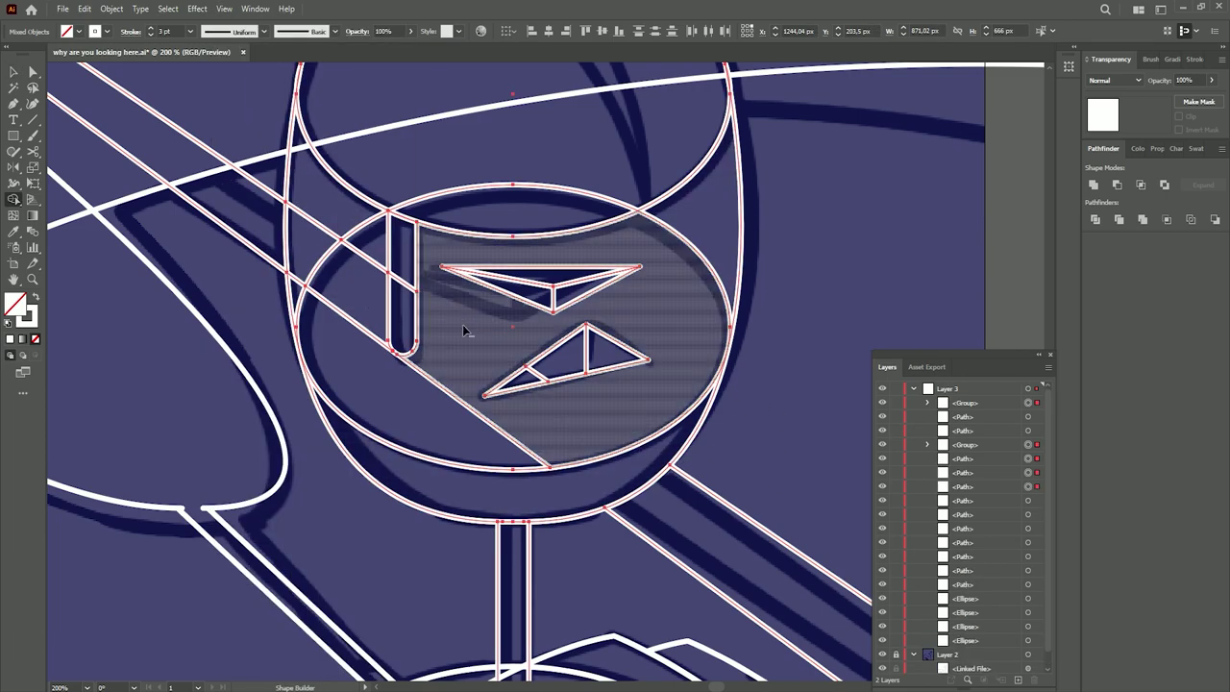
left_click(329, 233, "ctrl")
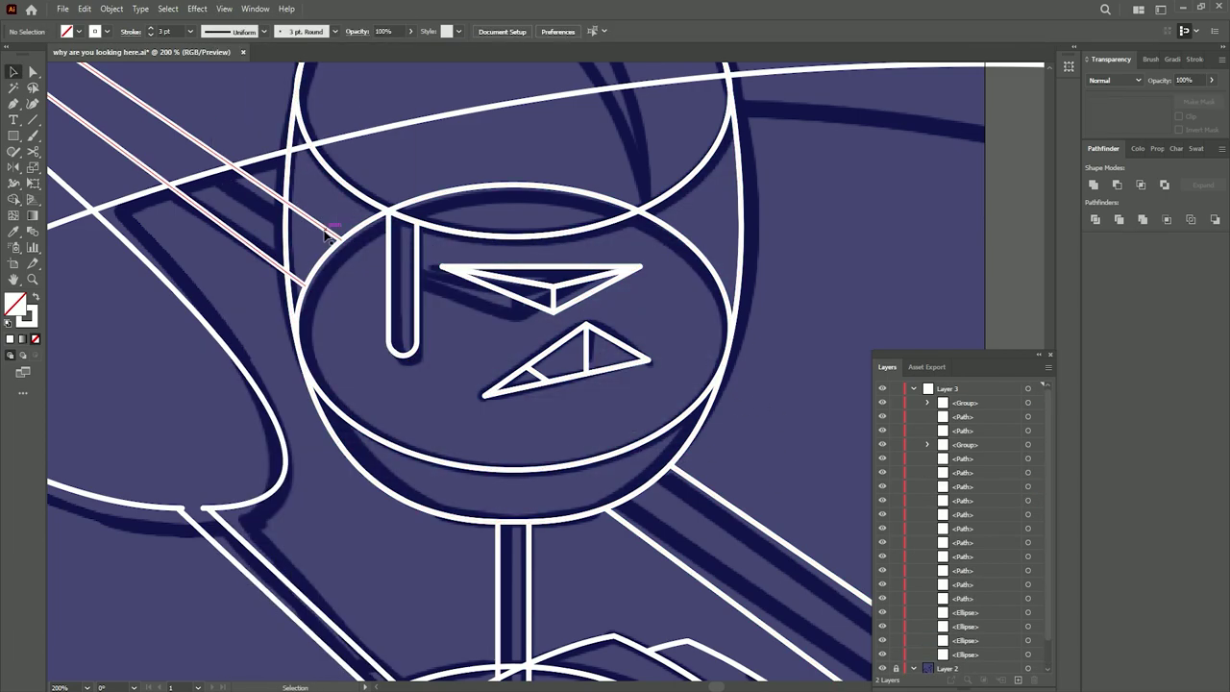
key("p")
scroll(330, 233, "up", 2)
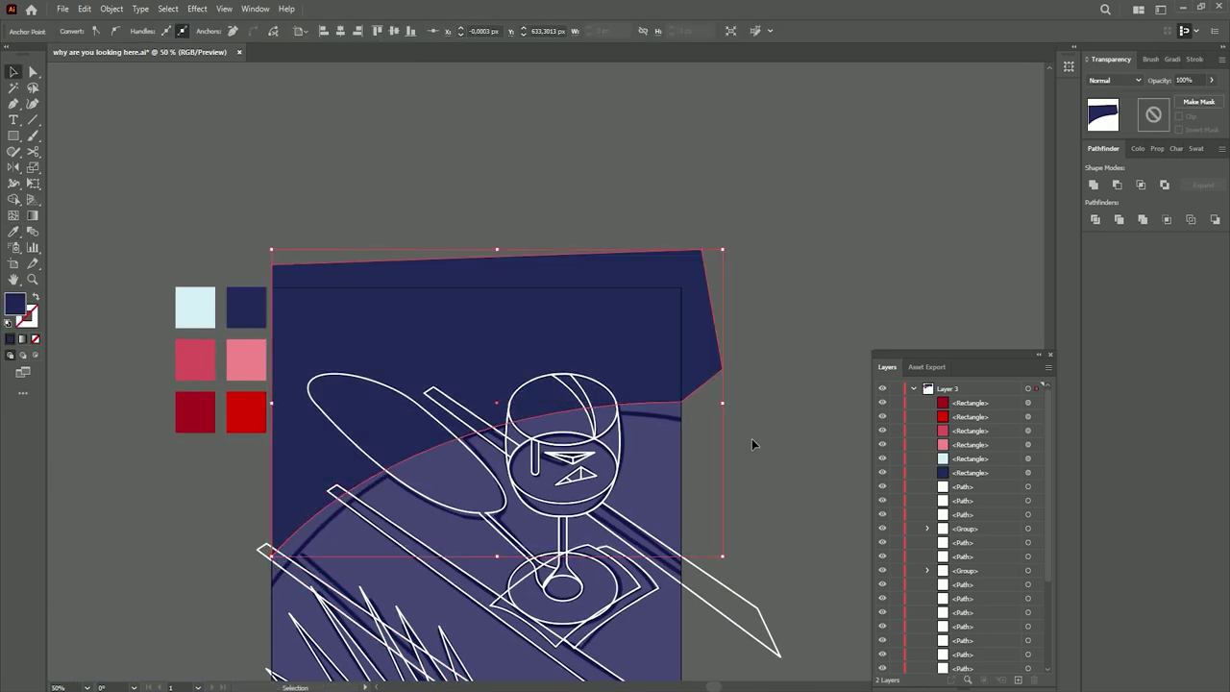
Delete the navy background rectangle behind the wine-glass scene.
left_click(882, 416)
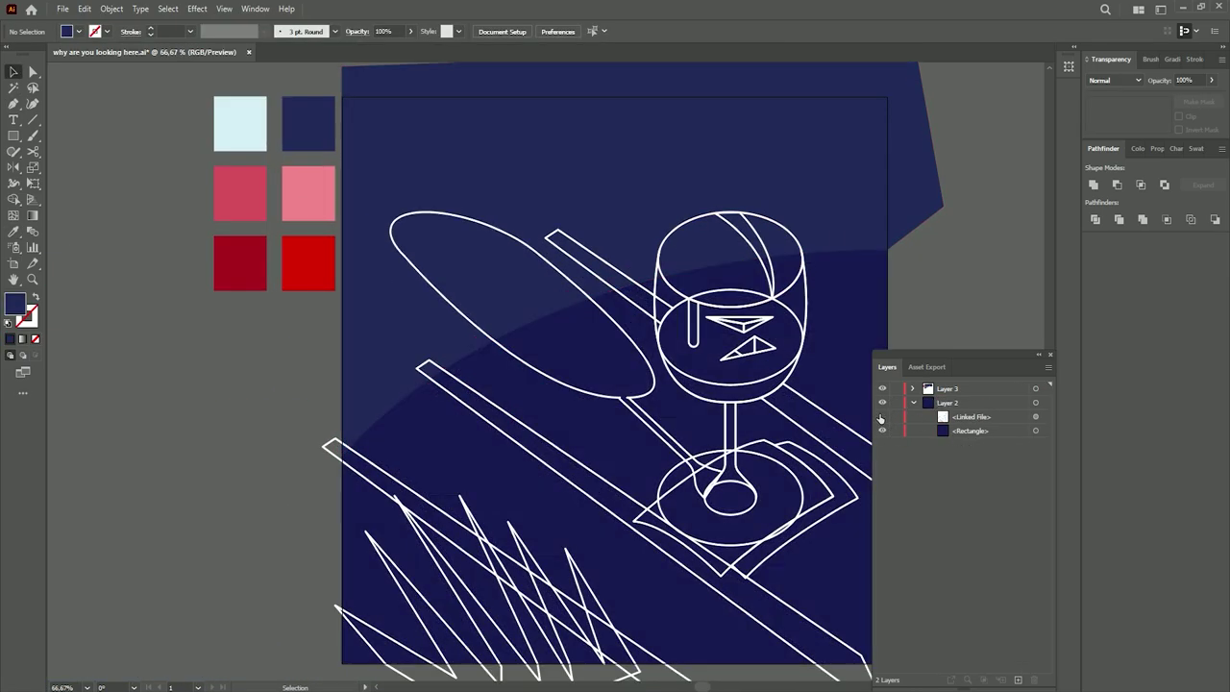
left_click(1042, 431)
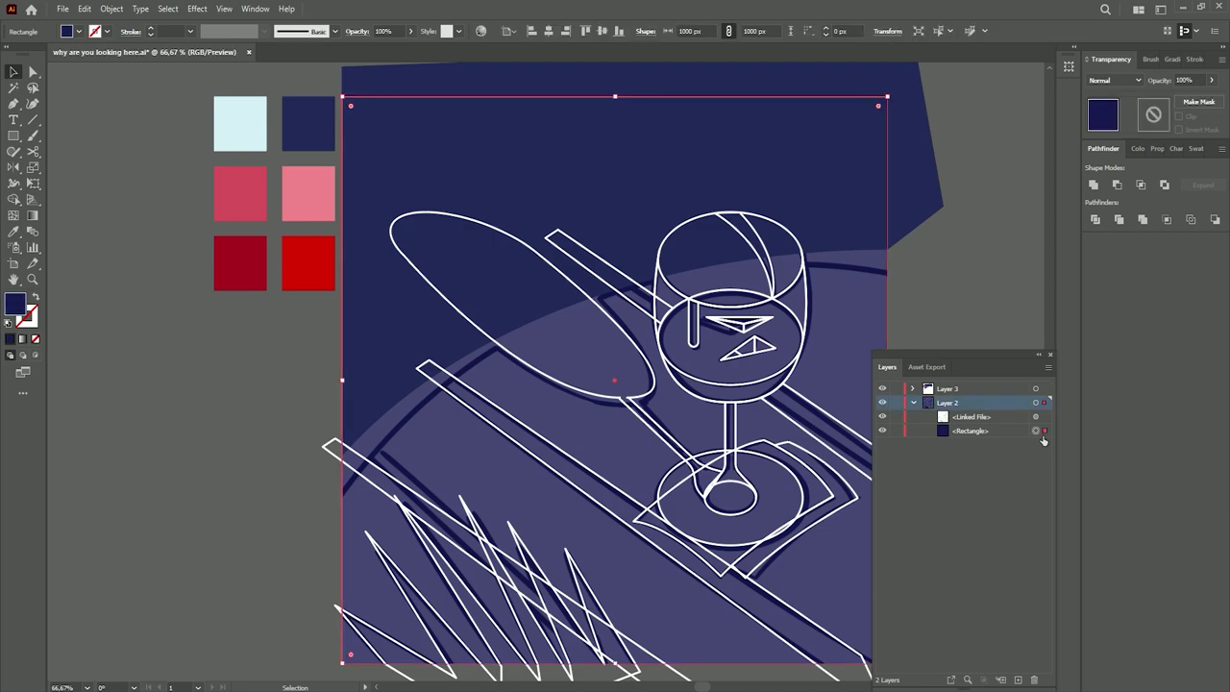
left_click(1035, 679)
left_click(643, 365)
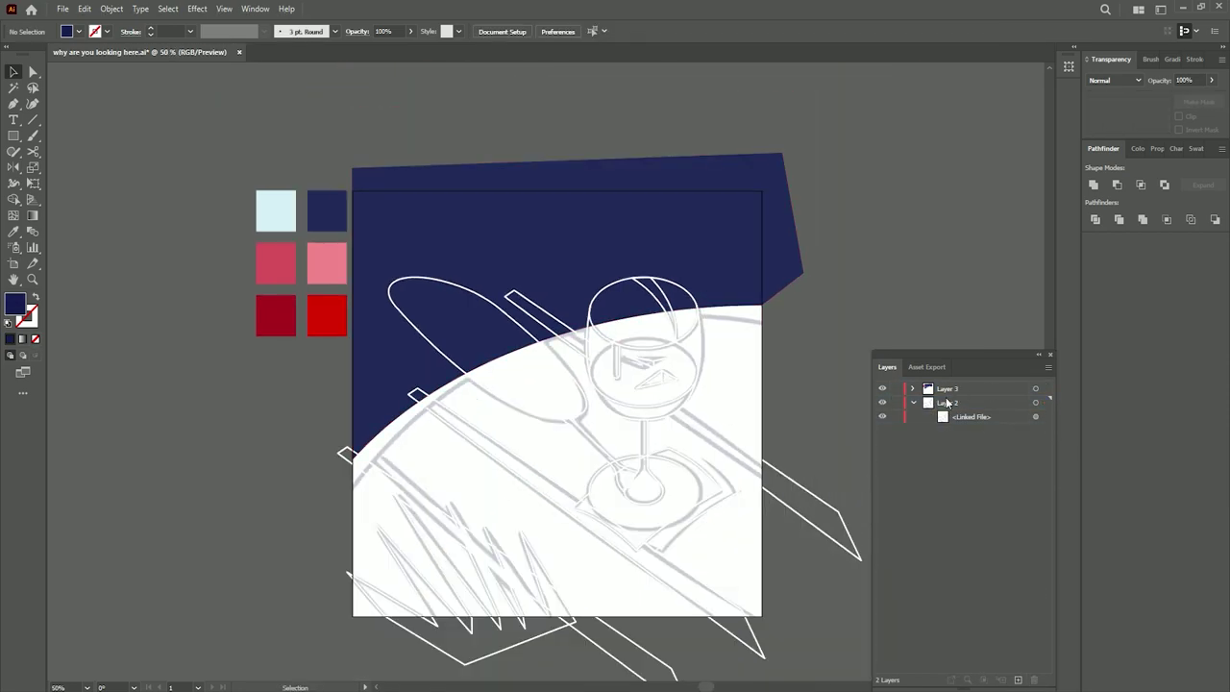
Draw an artboard-sized light-blue rectangle and send it to the back.
key("m")
left_click_drag(353, 191, 762, 615)
key("i")
left_click(272, 212)
key("v")
right_click(728, 382)
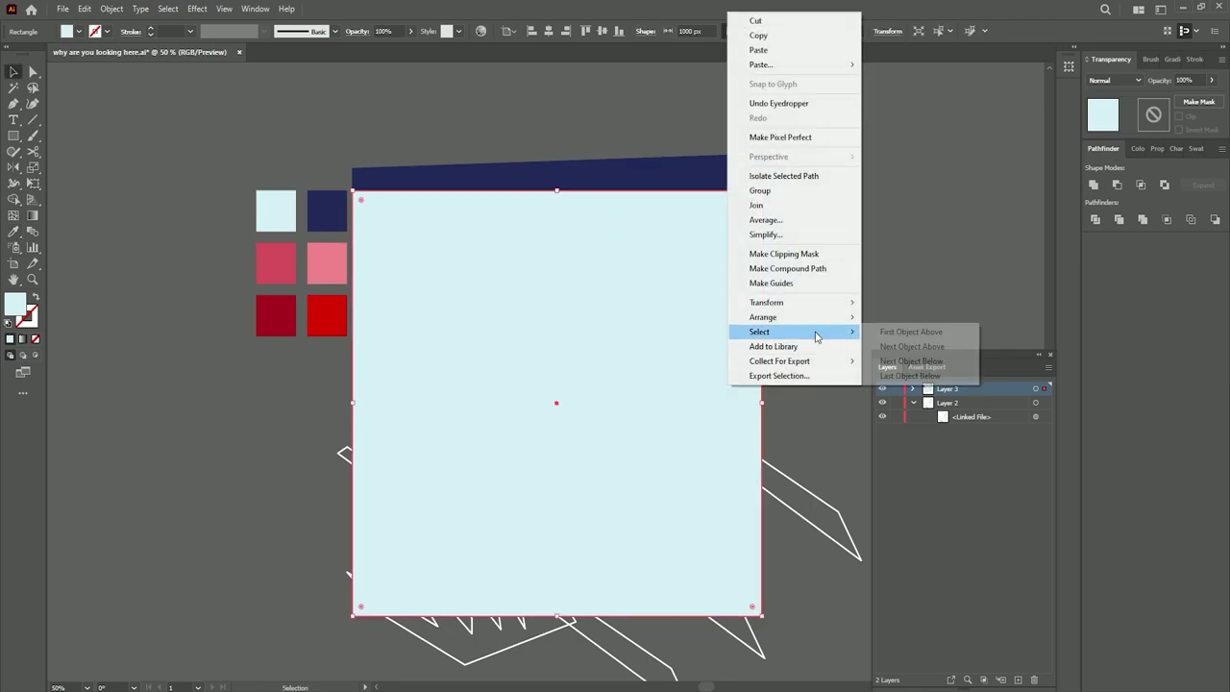
key("ctrl+shift+bracketleft")
scroll(507, 393, "down", 2)
scroll(439, 489, "up", 3)
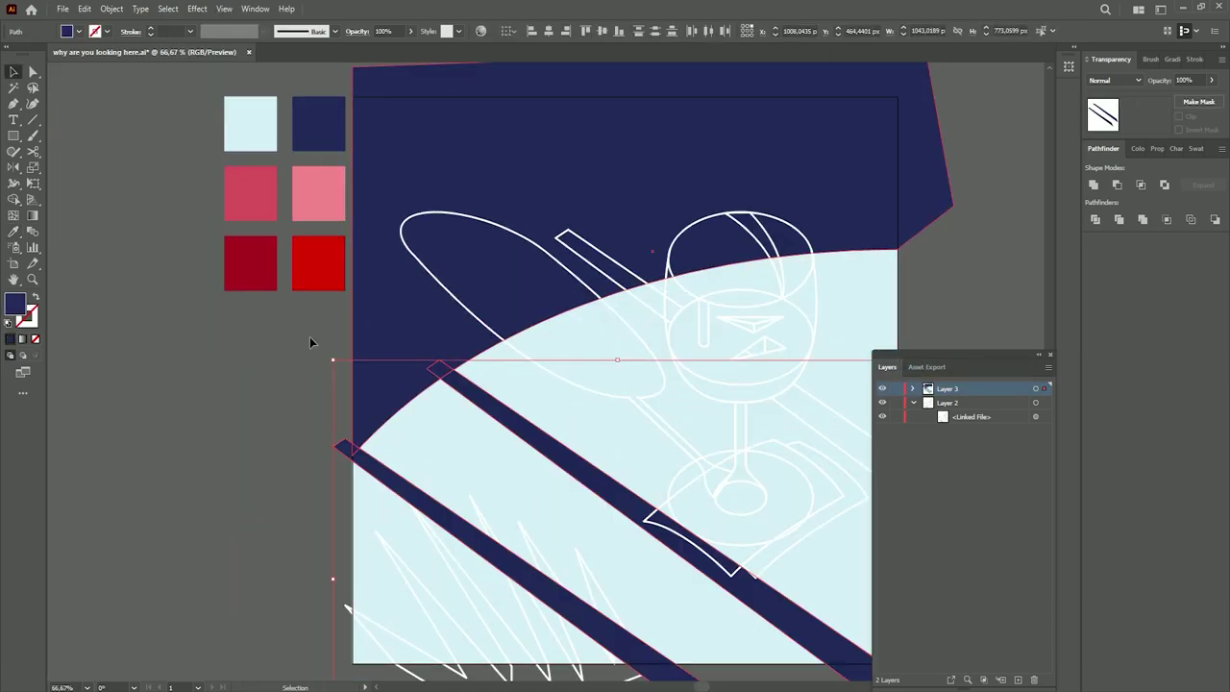
scroll(309, 343, "down", 2)
Fill the spike shapes and remaining outline shapes navy.
left_click(385, 522)
left_click_drag(233, 395, 535, 305)
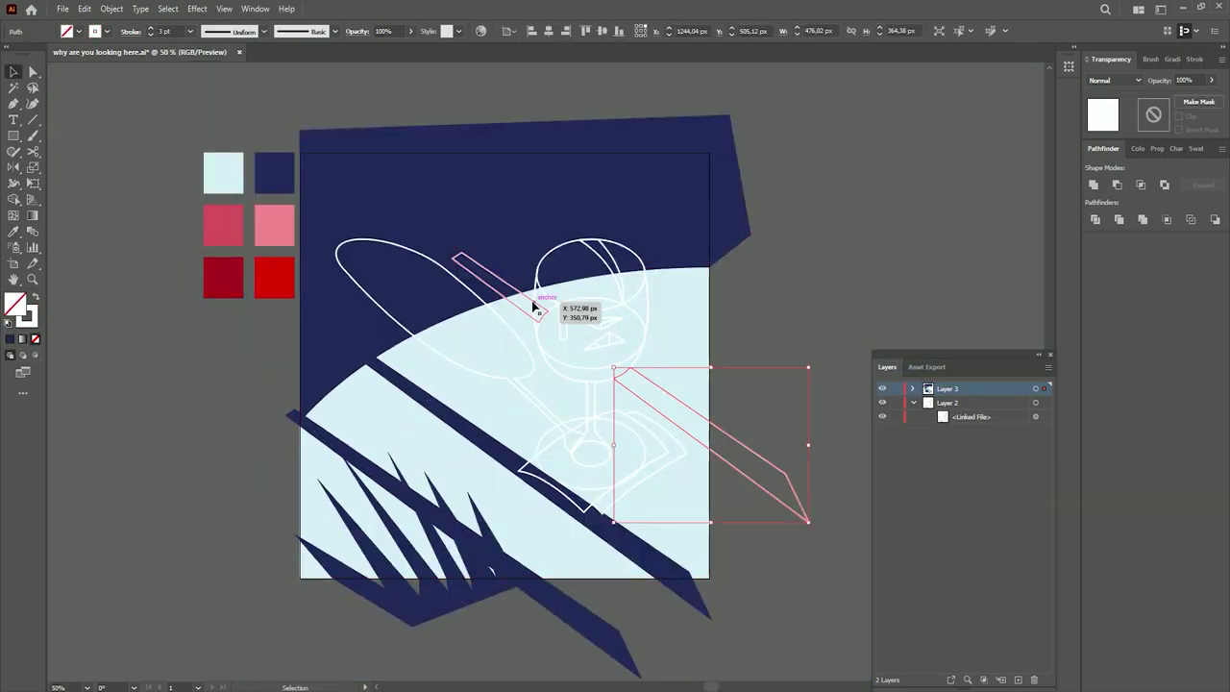
scroll(484, 329, "down", 3)
scroll(625, 269, "up", 4)
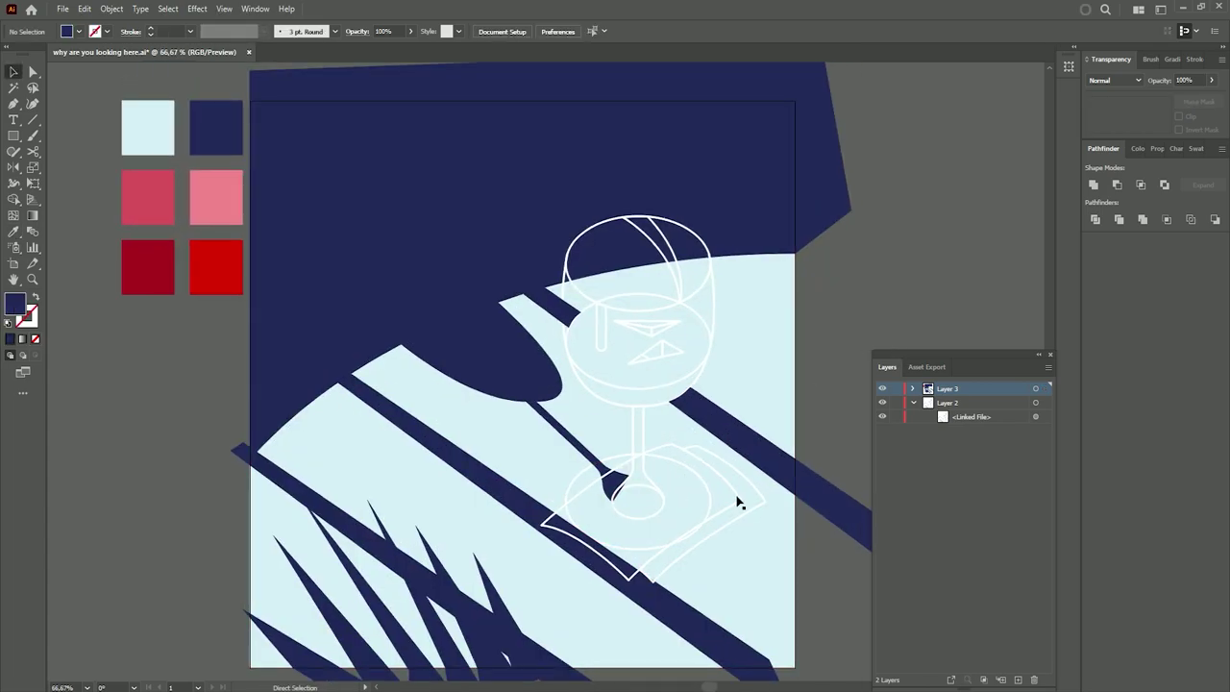
Fill the napkin pink and select its individual napkin paths.
left_click(738, 503)
key("i")
left_click(212, 187)
scroll(721, 509, "up", 3)
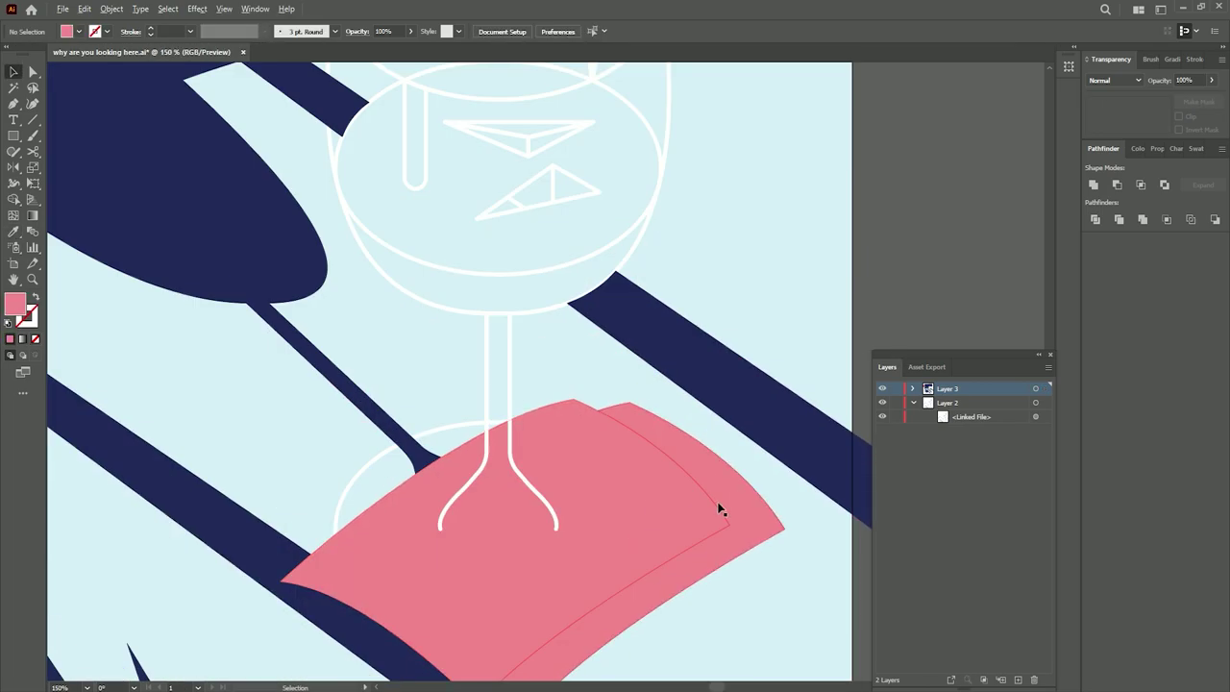
left_click(718, 524)
key("a")
left_click(544, 413)
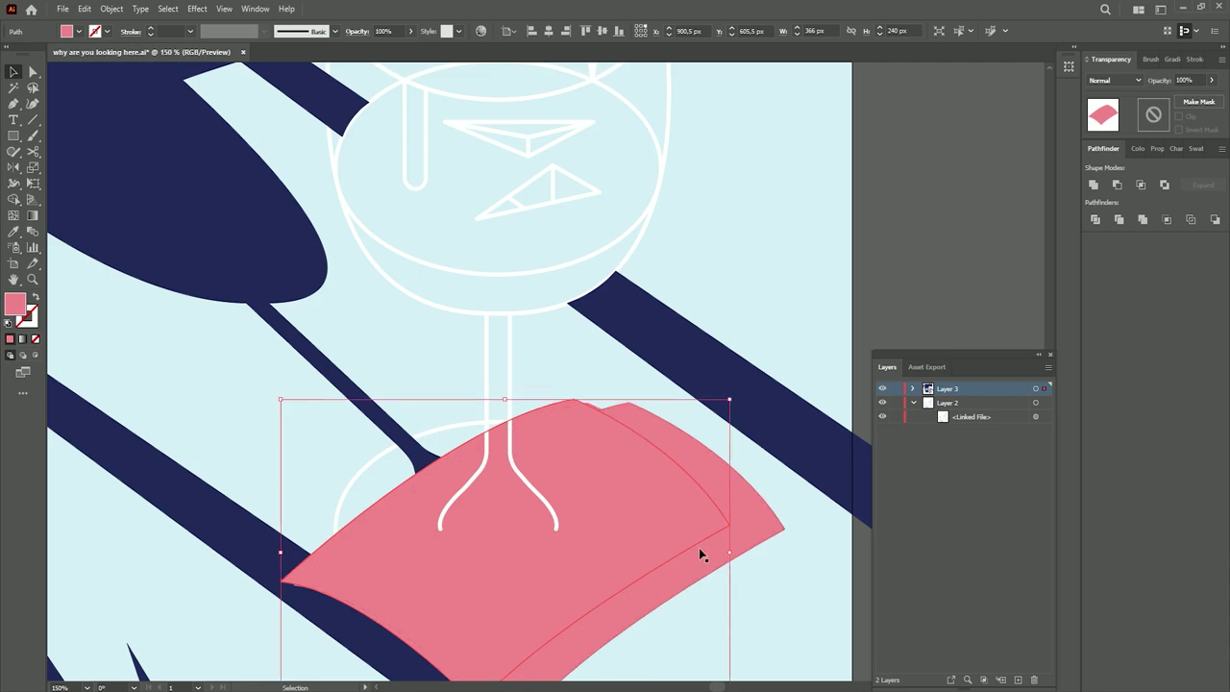
left_click(665, 524)
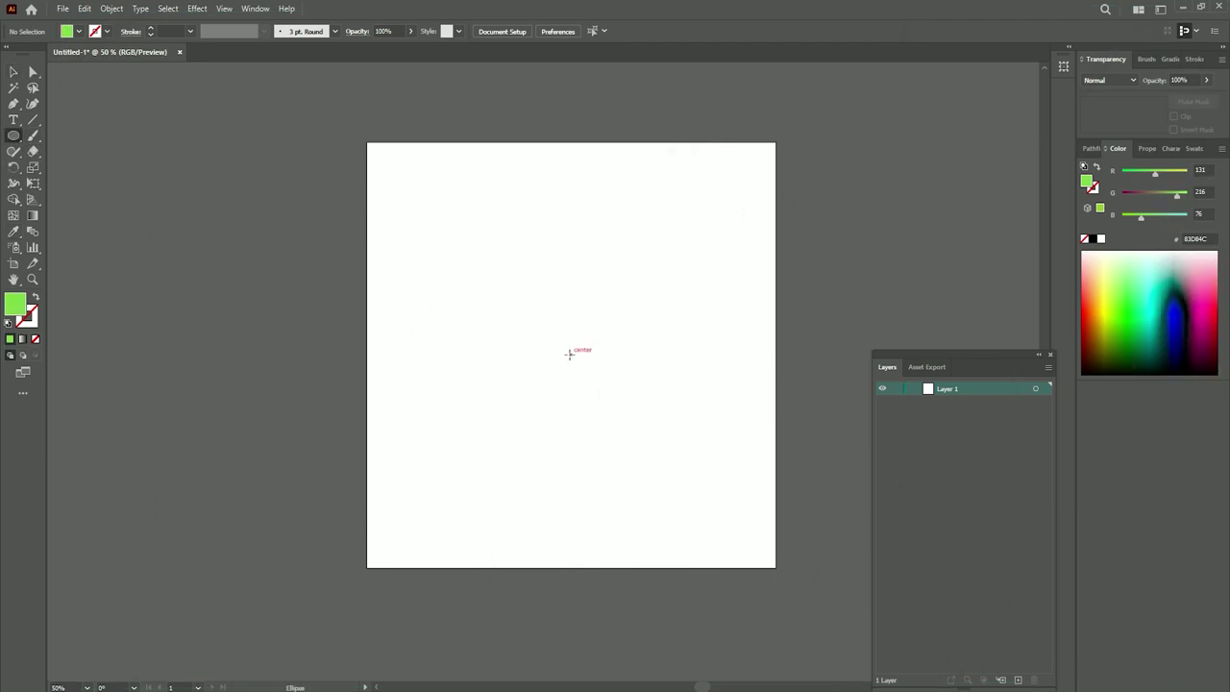
Draw a large green circle and give it an unclipped opacity mask for editing.
left_click_drag(606, 336, 656, 305)
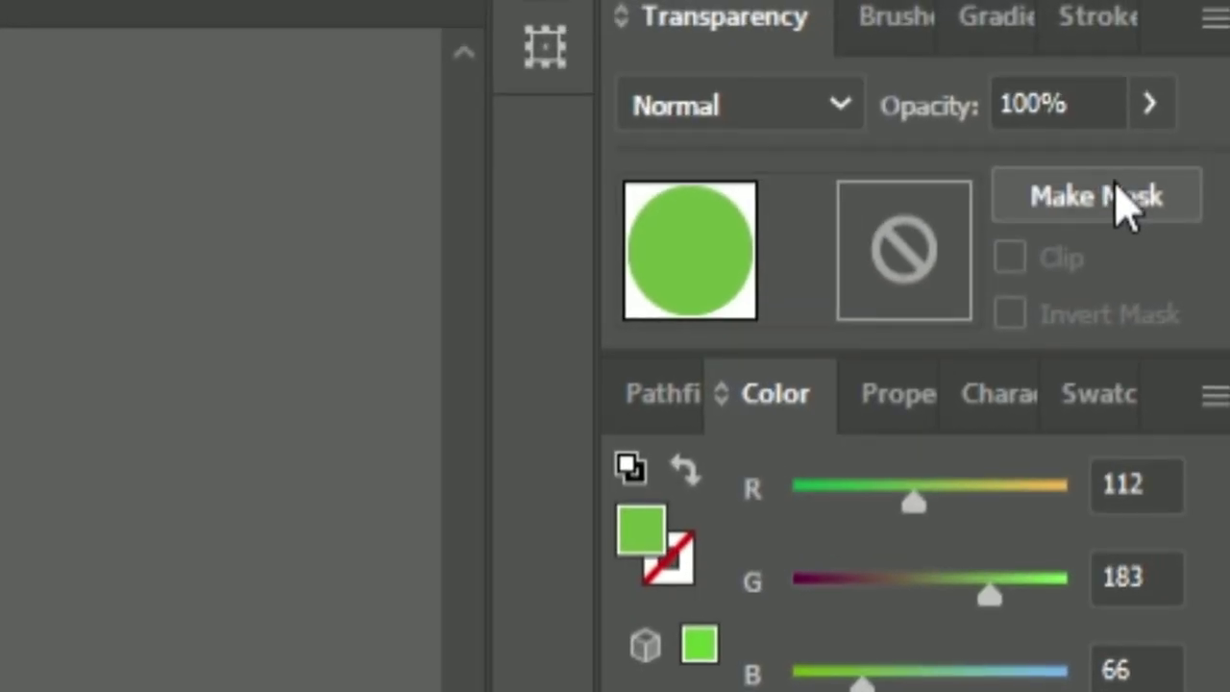
left_click(1114, 197)
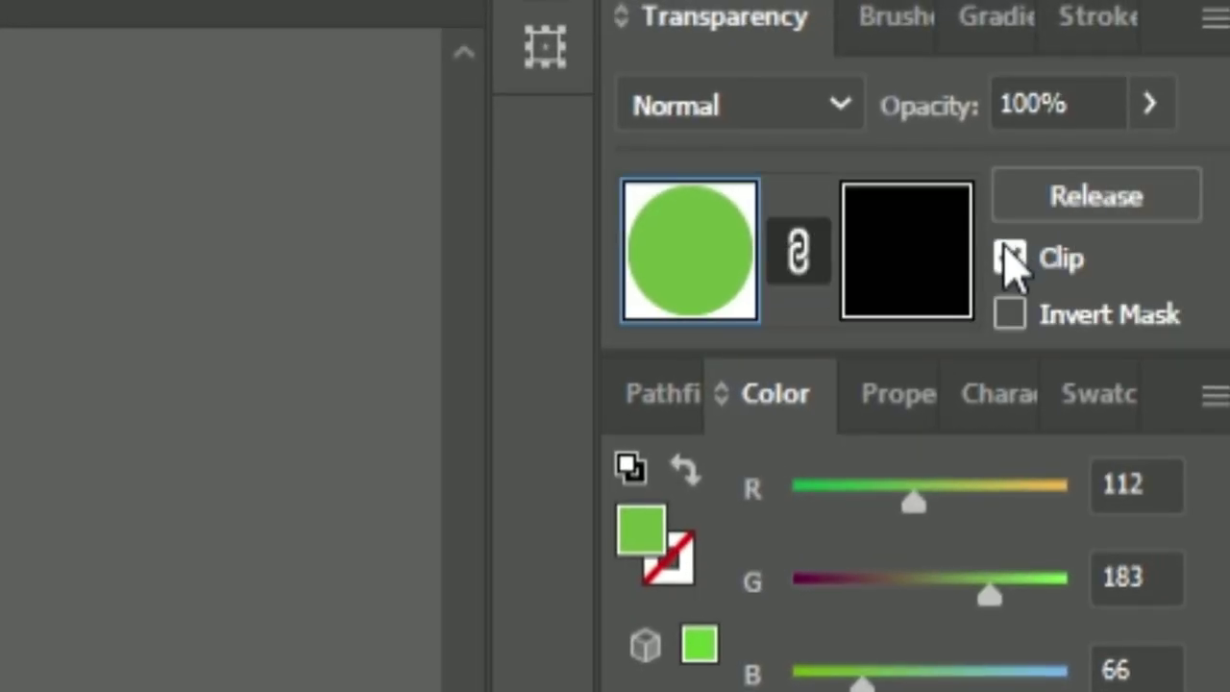
left_click(1009, 256)
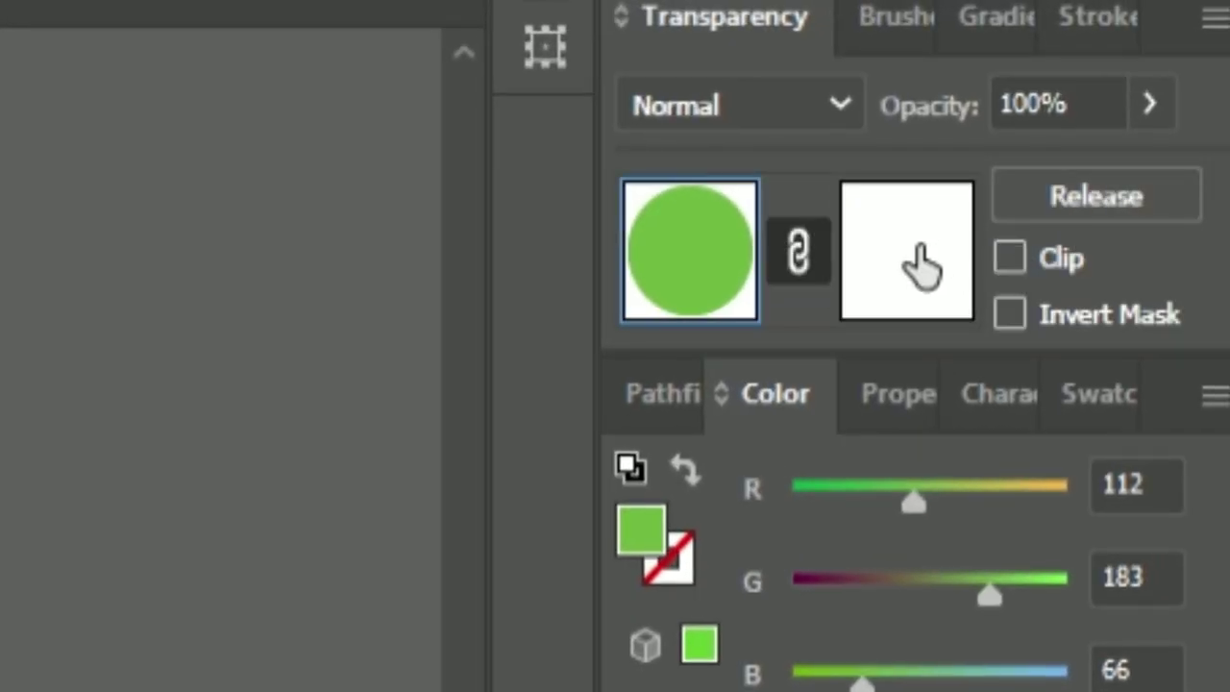
left_click(915, 254)
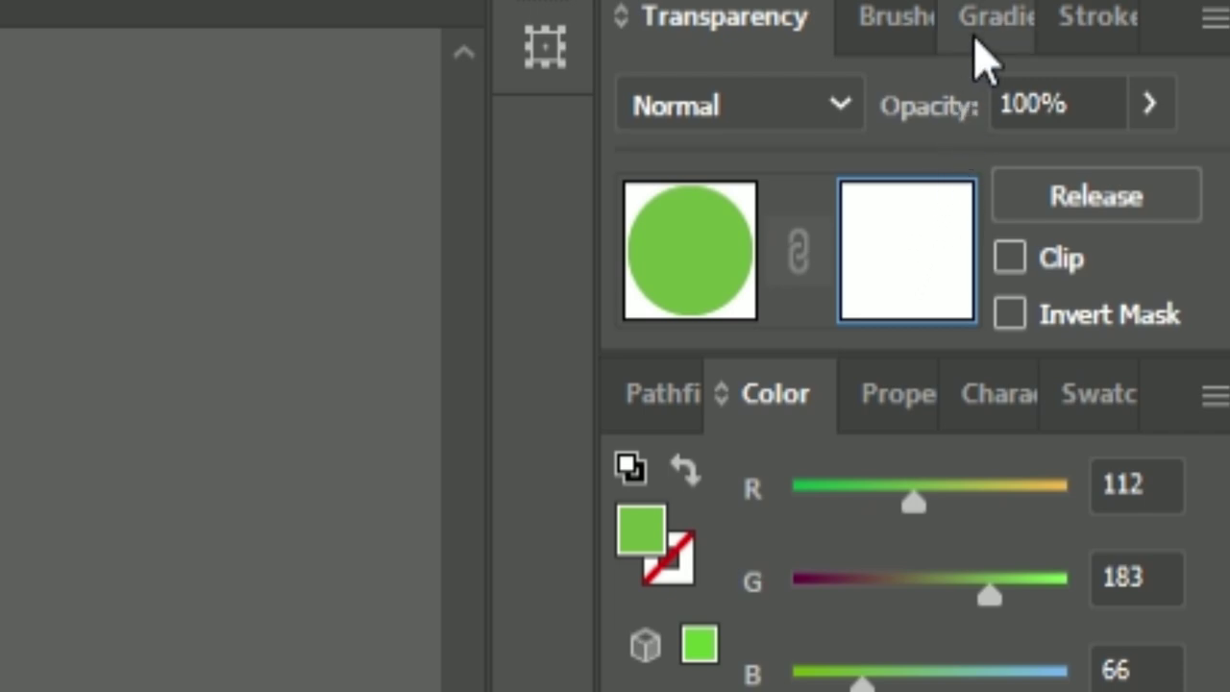
Draw a white-to-black gradient ellipse in the mask covering the green circle.
left_click(990, 17)
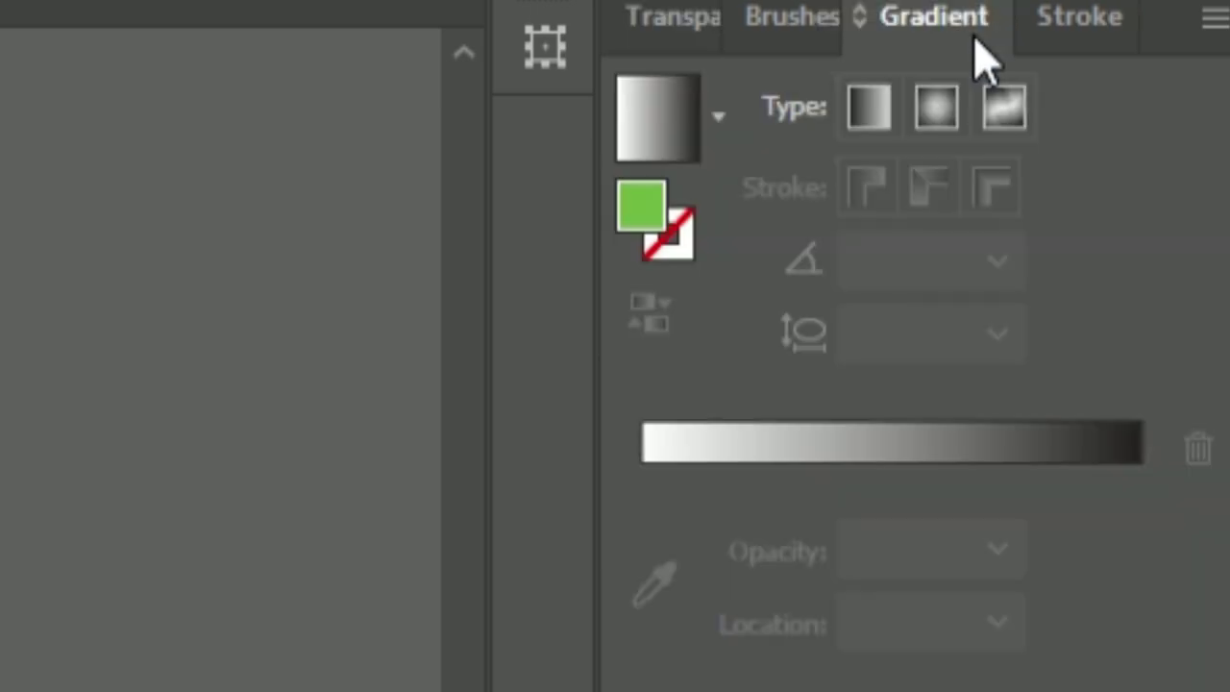
left_click(637, 127)
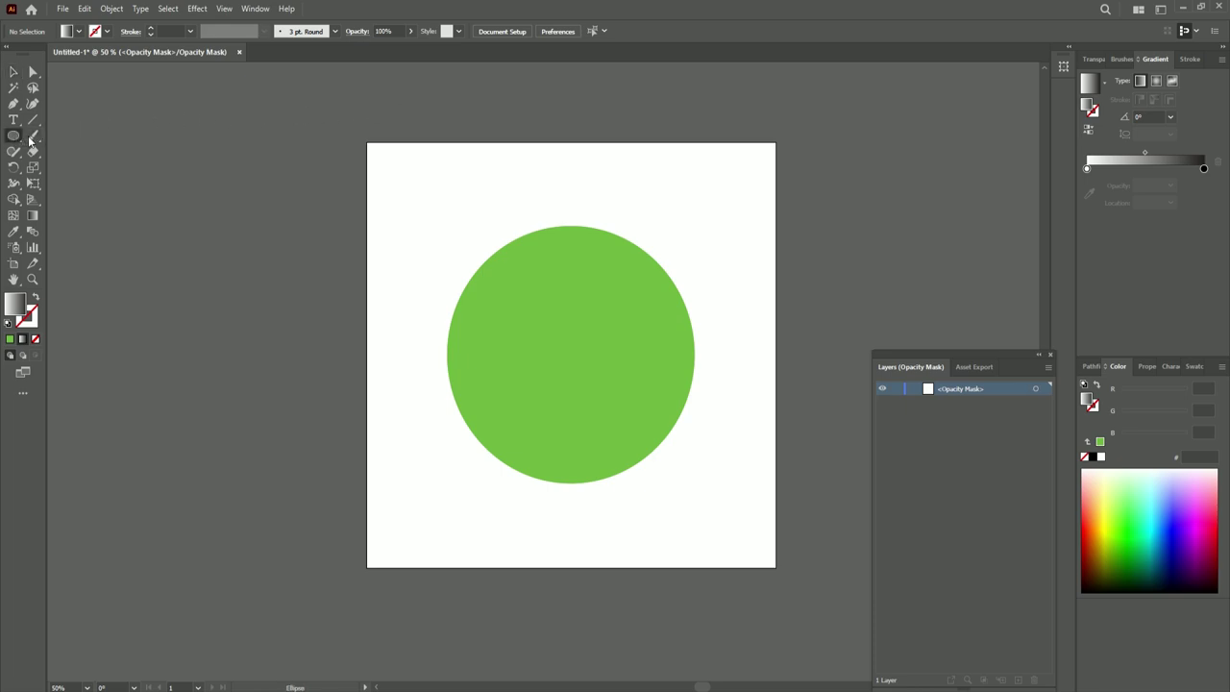
left_click_drag(425, 194, 716, 510)
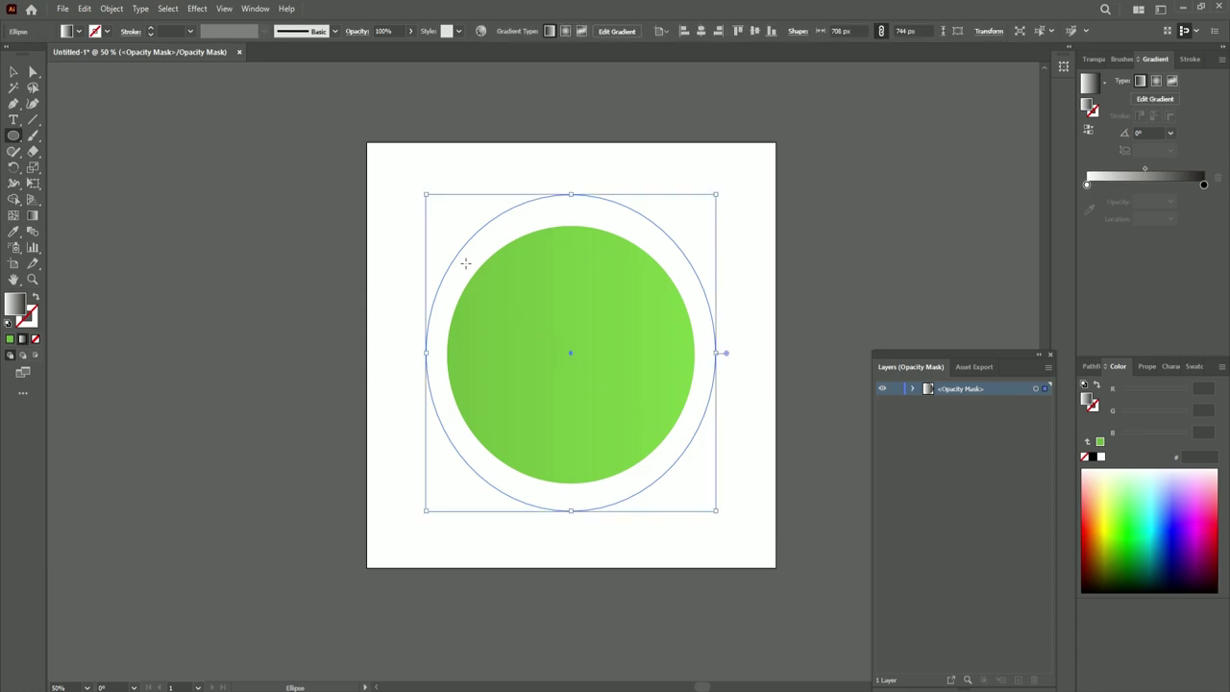
Apply a stippled Grain texture to the mask, then angle its gradient diagonally across the circle.
left_click(197, 8)
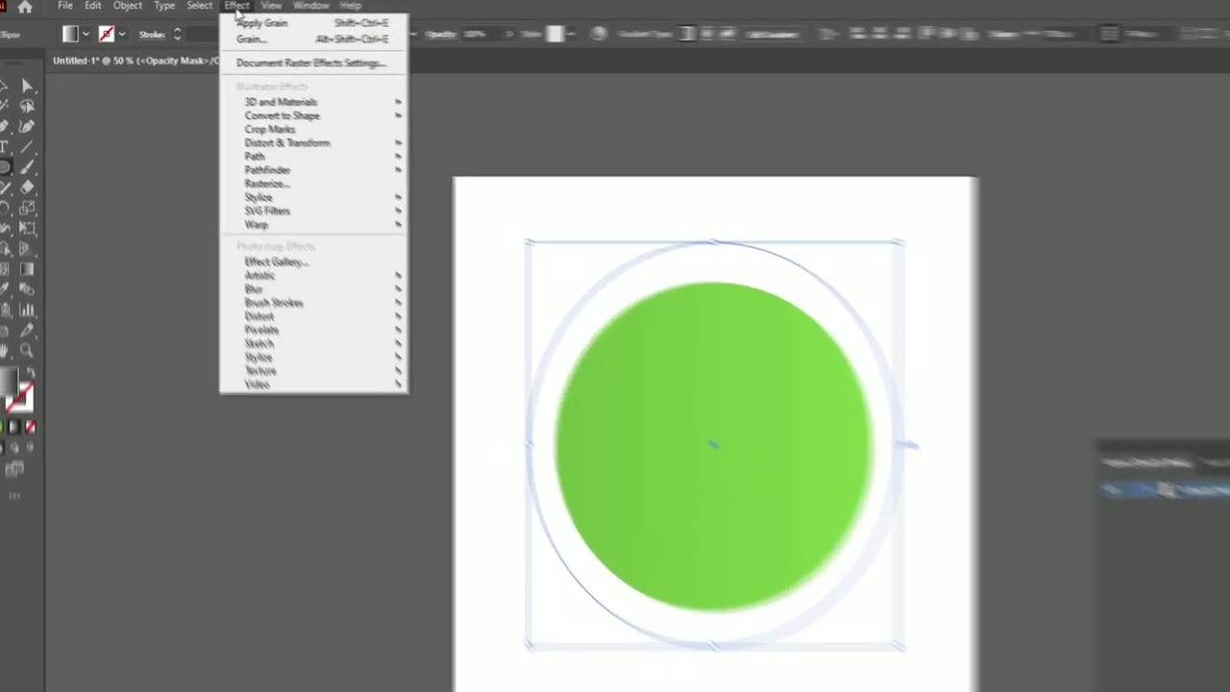
mouse_move(288, 272)
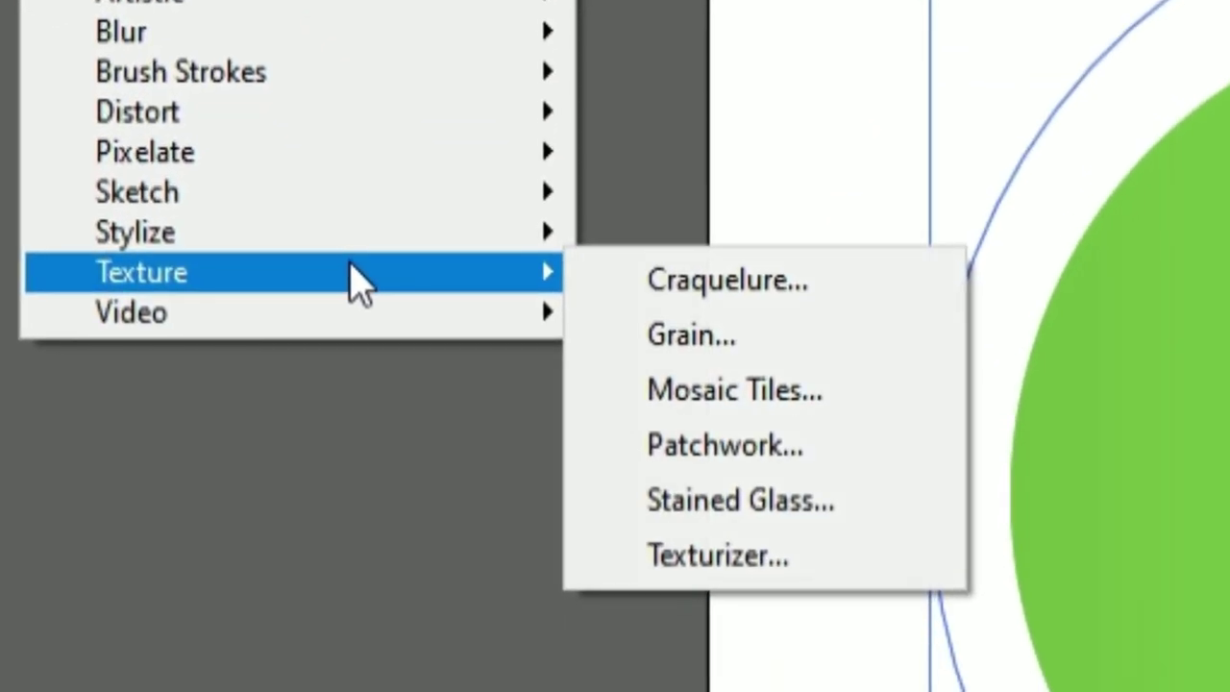
left_click(708, 341)
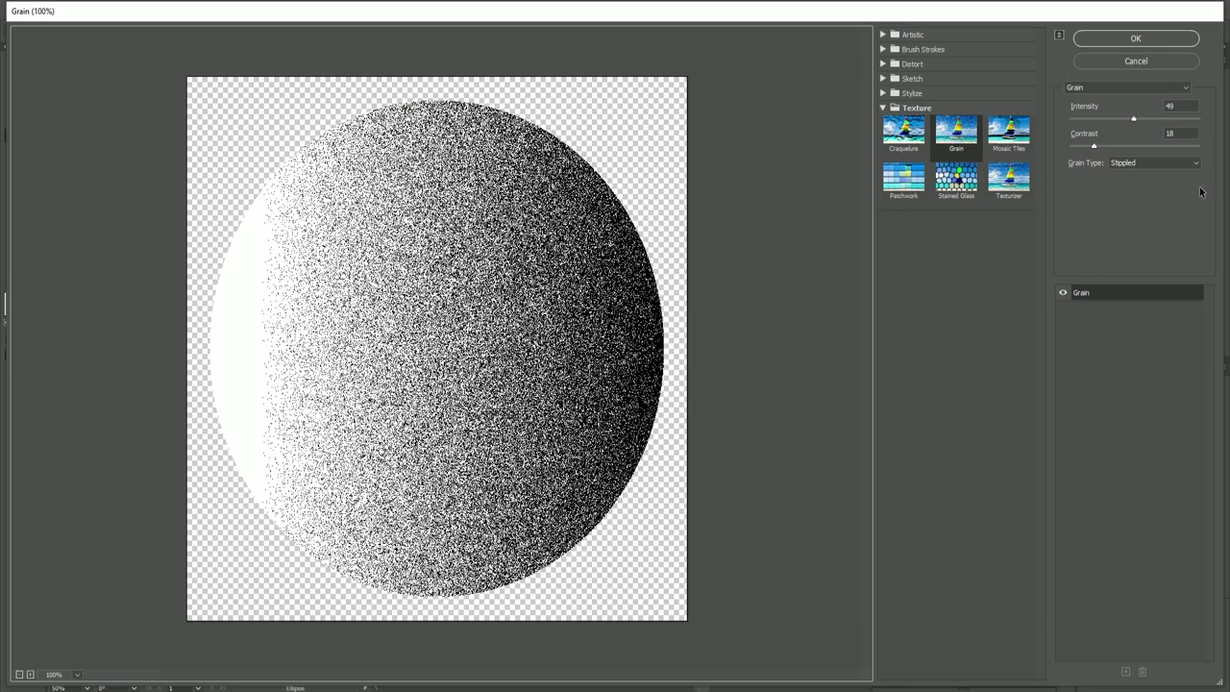
left_click(1150, 40)
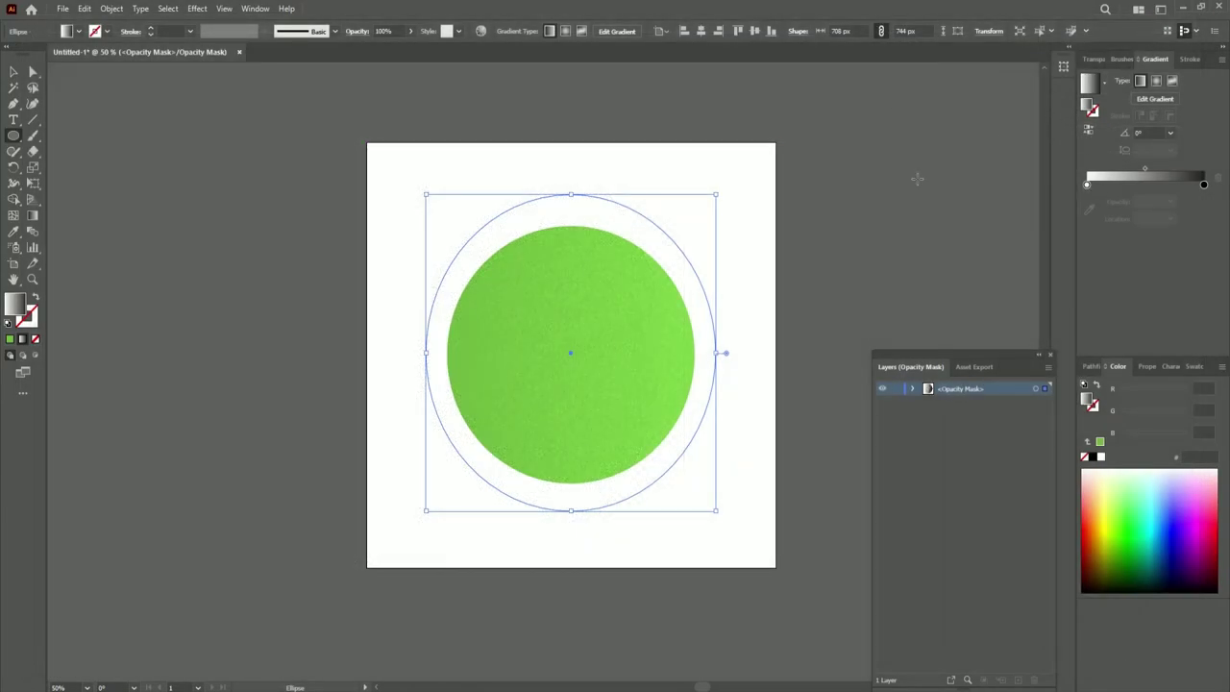
key("g")
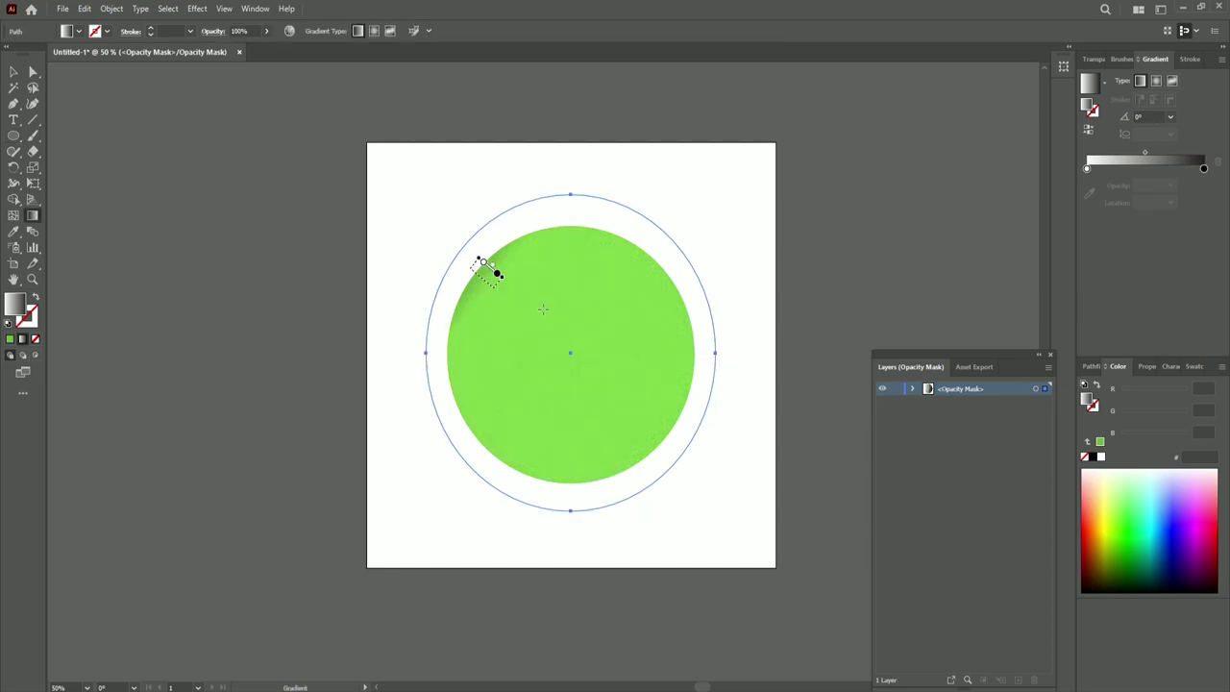
left_click_drag(482, 260, 696, 426)
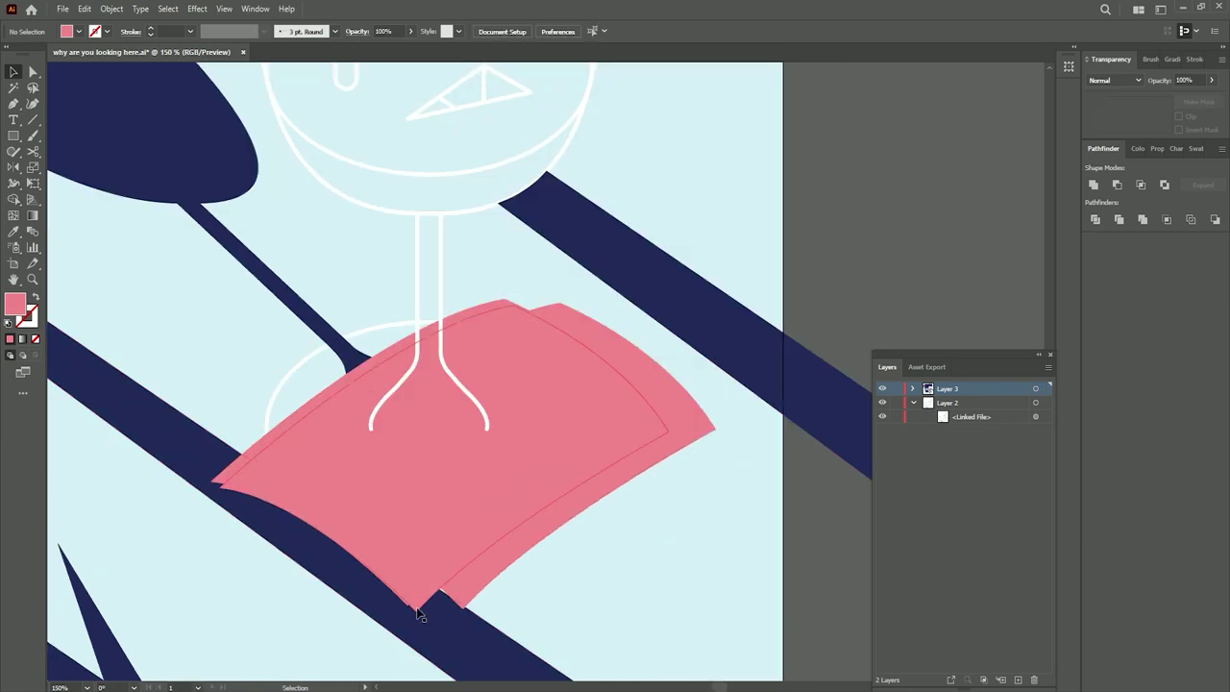
Build the wine shapes from the glass outline and bring the whole glass into view.
left_click_drag(421, 615, 247, 434)
left_click_drag(420, 613, 384, 507)
scroll(384, 507, "down", 3)
scroll(487, 562, "up", 3)
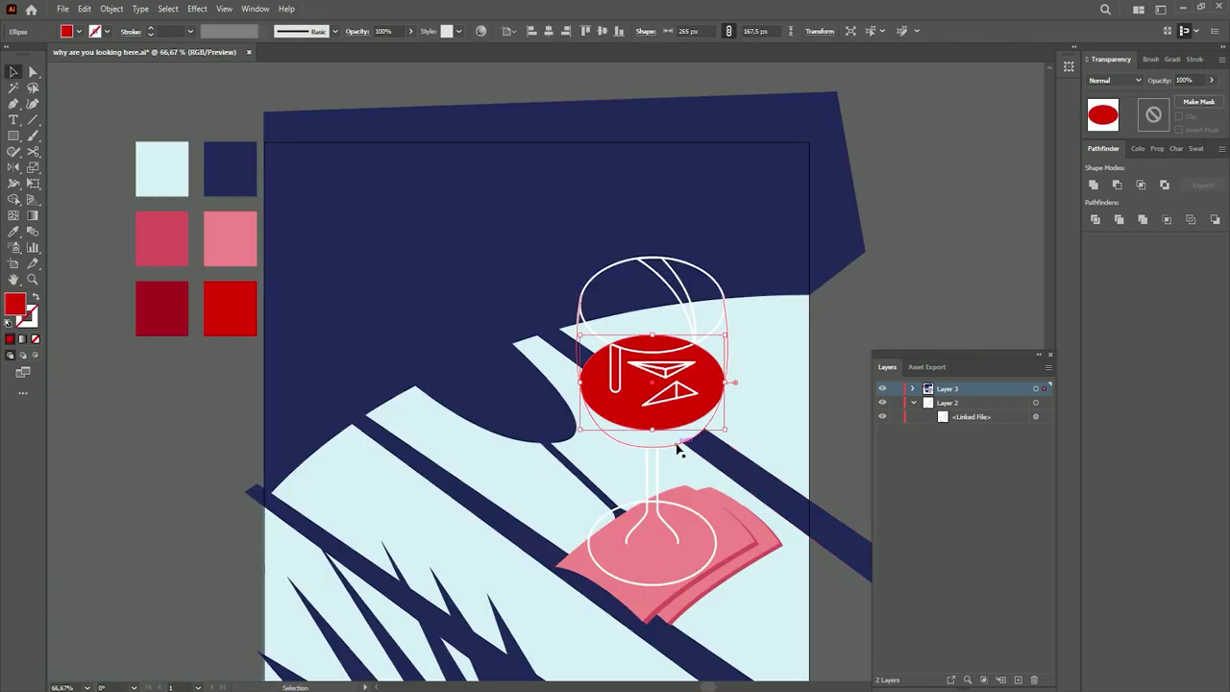
scroll(678, 450, "up", 3)
left_click(616, 437)
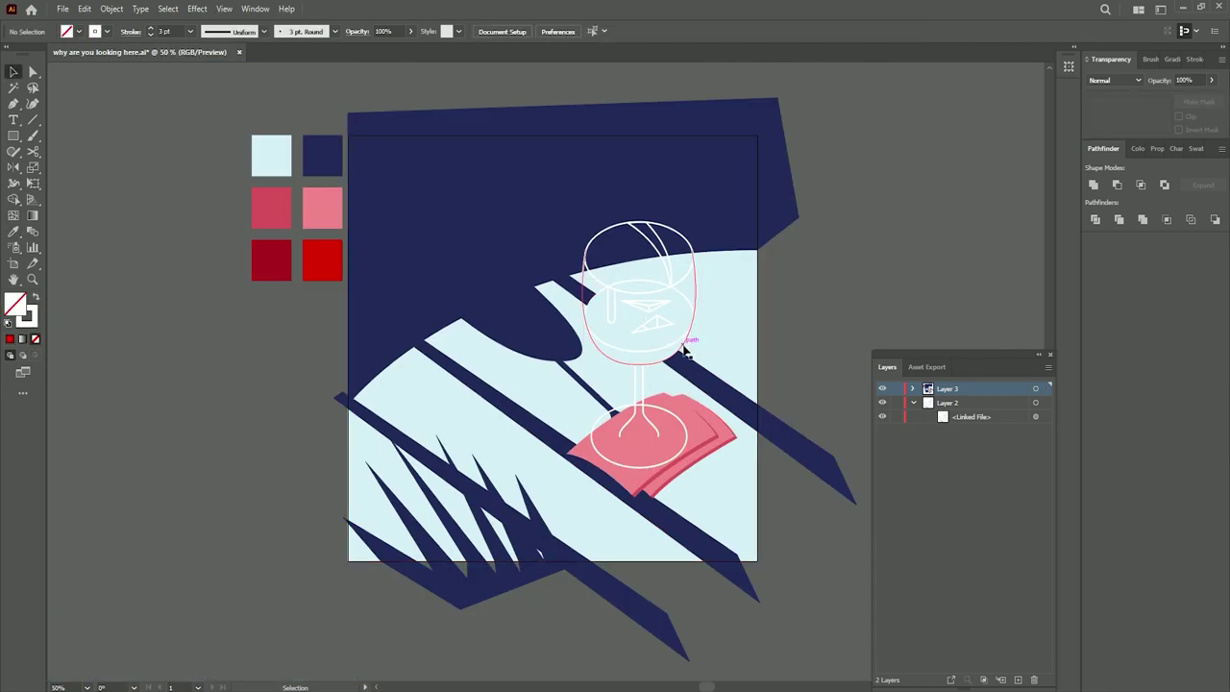
right_click(684, 341)
scroll(688, 373, "up", 2)
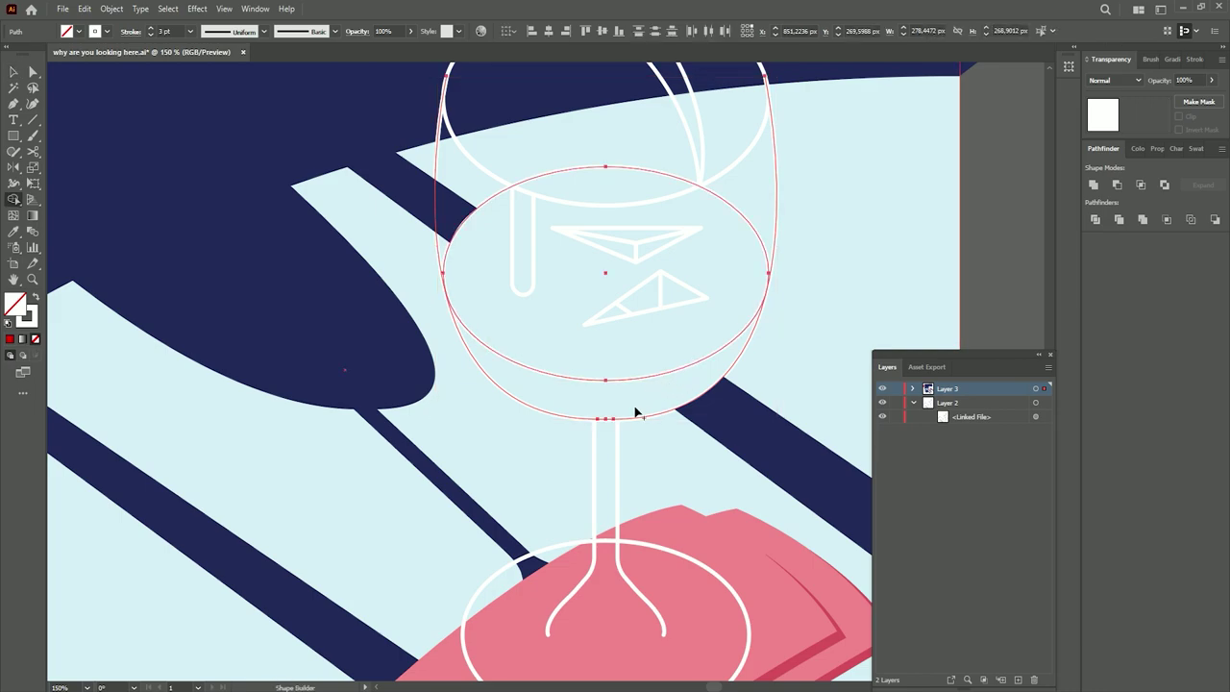
scroll(445, 301, "up", 1)
scroll(445, 256, "up", 1)
key("ctrl+1")
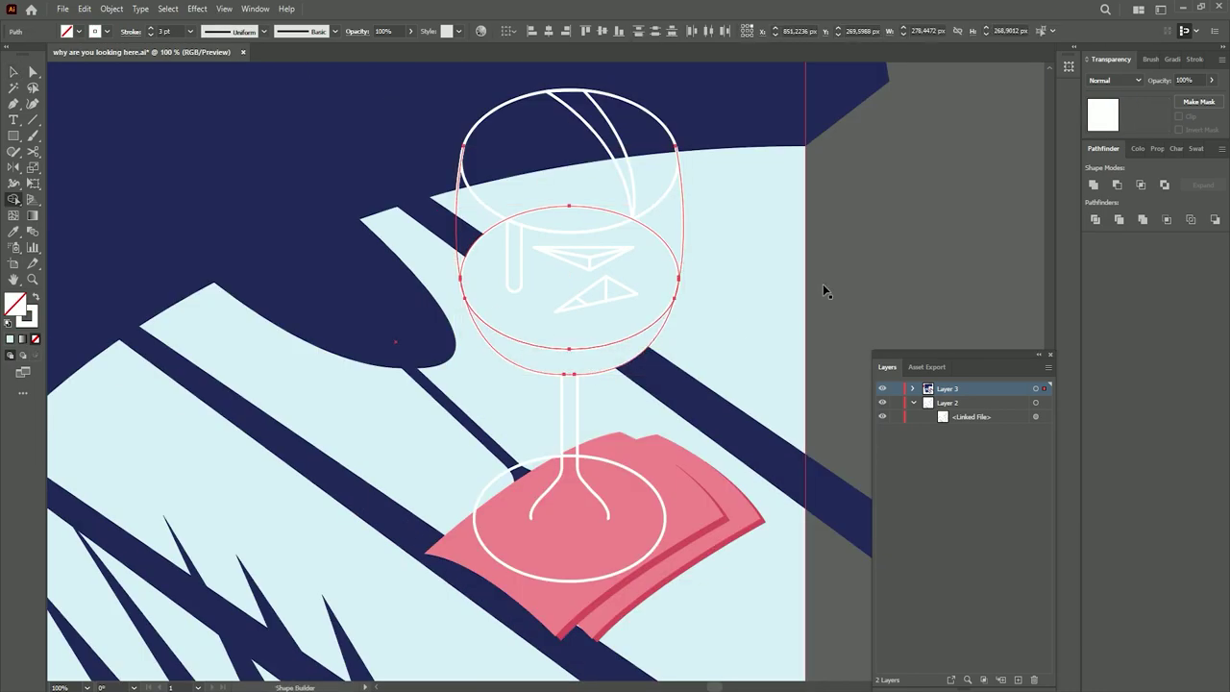
key("v")
left_click(823, 286)
Move the red wine crescent into the glass and send it behind the wine surface.
left_click_drag(810, 260, 604, 351)
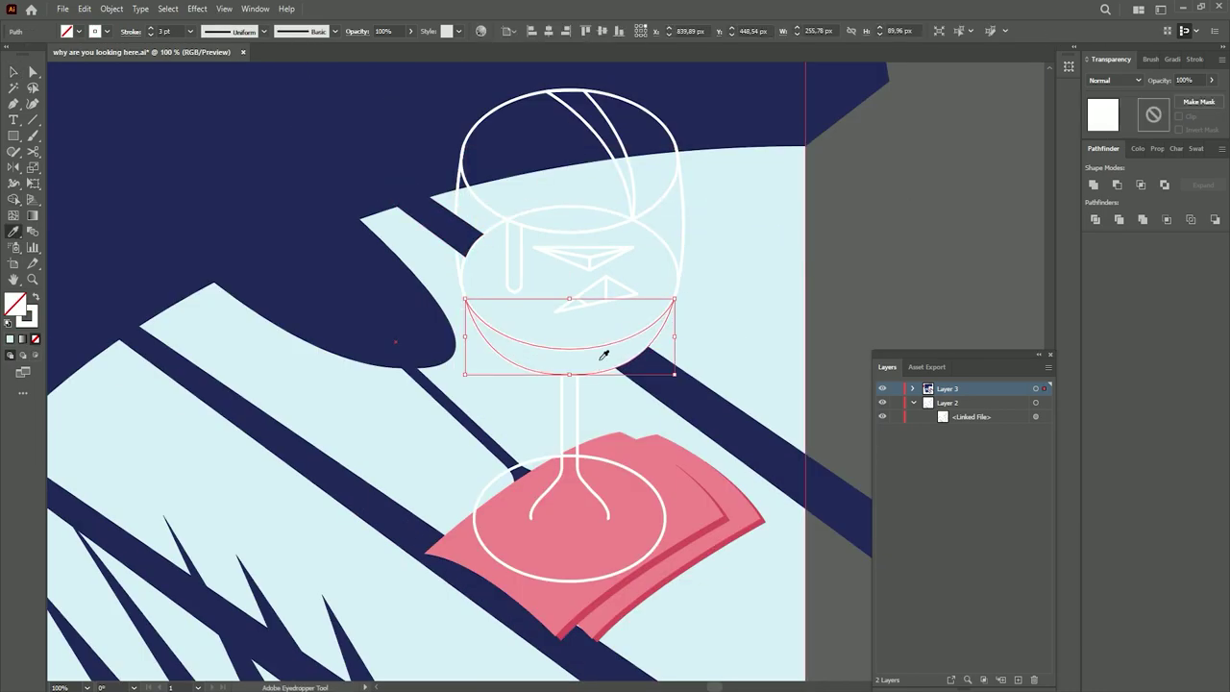
key("ctrl+minus")
key("ctrl+minus")
scroll(566, 307, "up", 3)
scroll(487, 431, "up", 2)
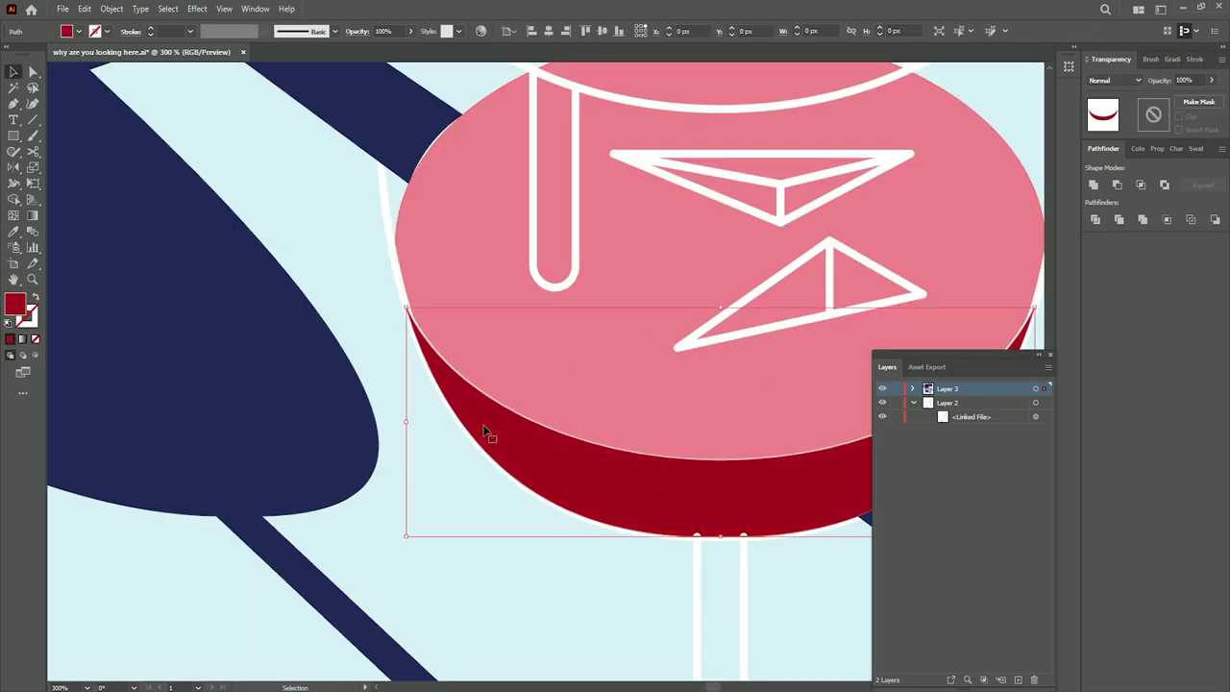
key("ctrl+shift+bracketleft")
left_click(418, 293)
scroll(419, 293, "up", 1)
scroll(596, 371, "down", 3)
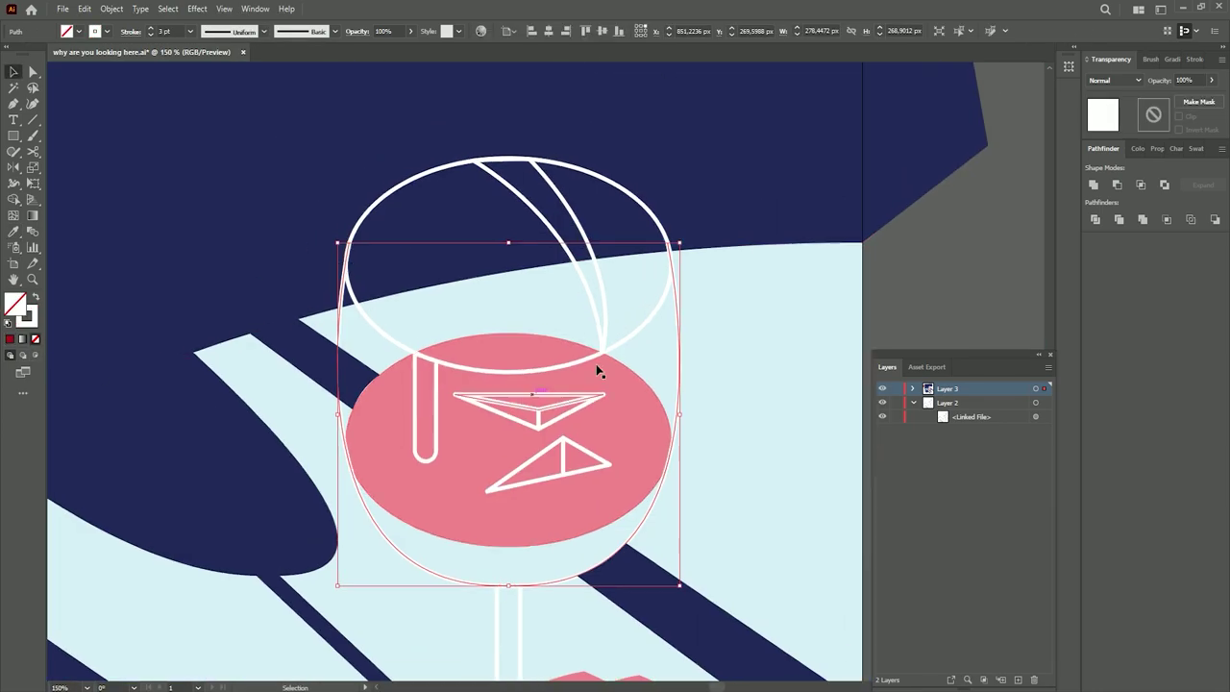
scroll(288, 499, "up", 3)
scroll(796, 397, "down", 5)
left_click(797, 397)
Resize the thin shape along the glass rim.
scroll(640, 247, "up", 1)
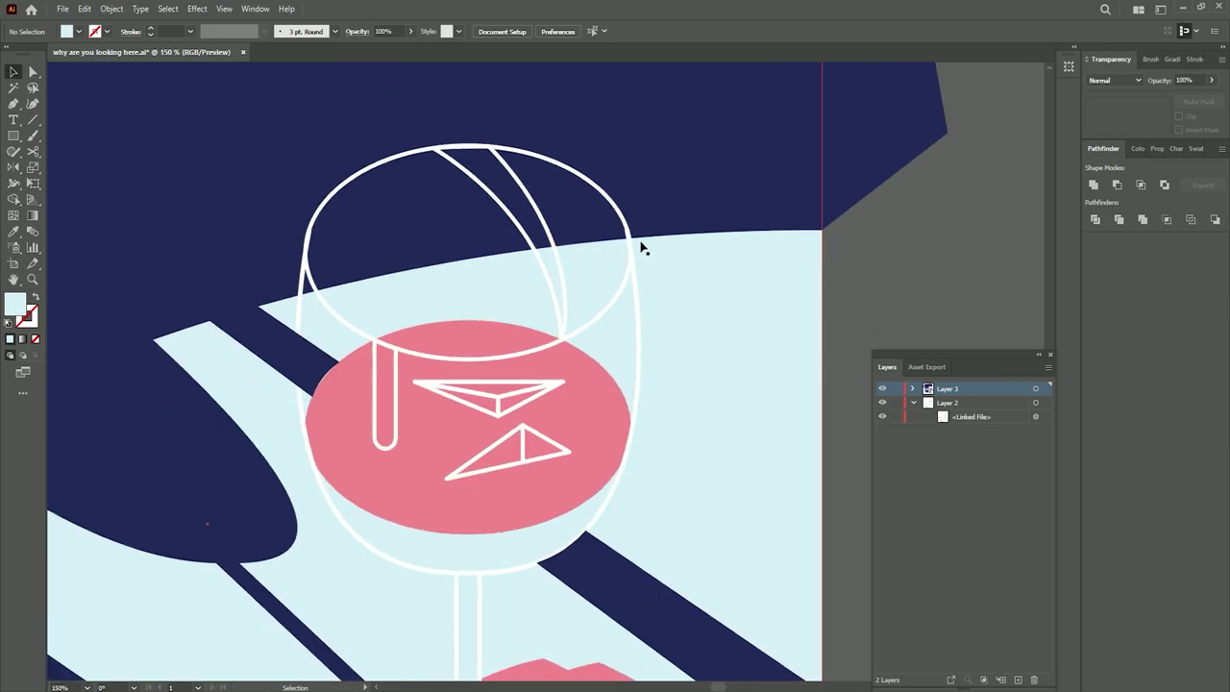
scroll(557, 262, "down", 1)
scroll(558, 262, "up", 3)
scroll(635, 261, "down", 3)
scroll(533, 404, "up", 2)
left_click(531, 454)
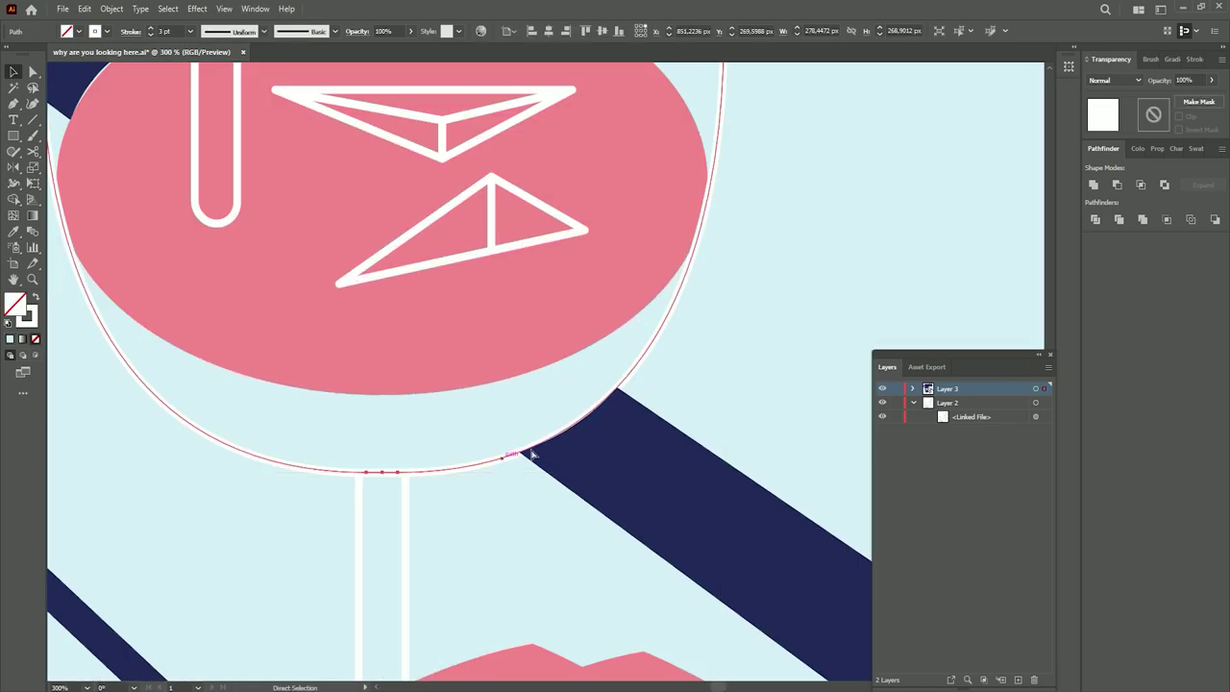
left_click(664, 335)
left_click_drag(664, 335, 346, 217)
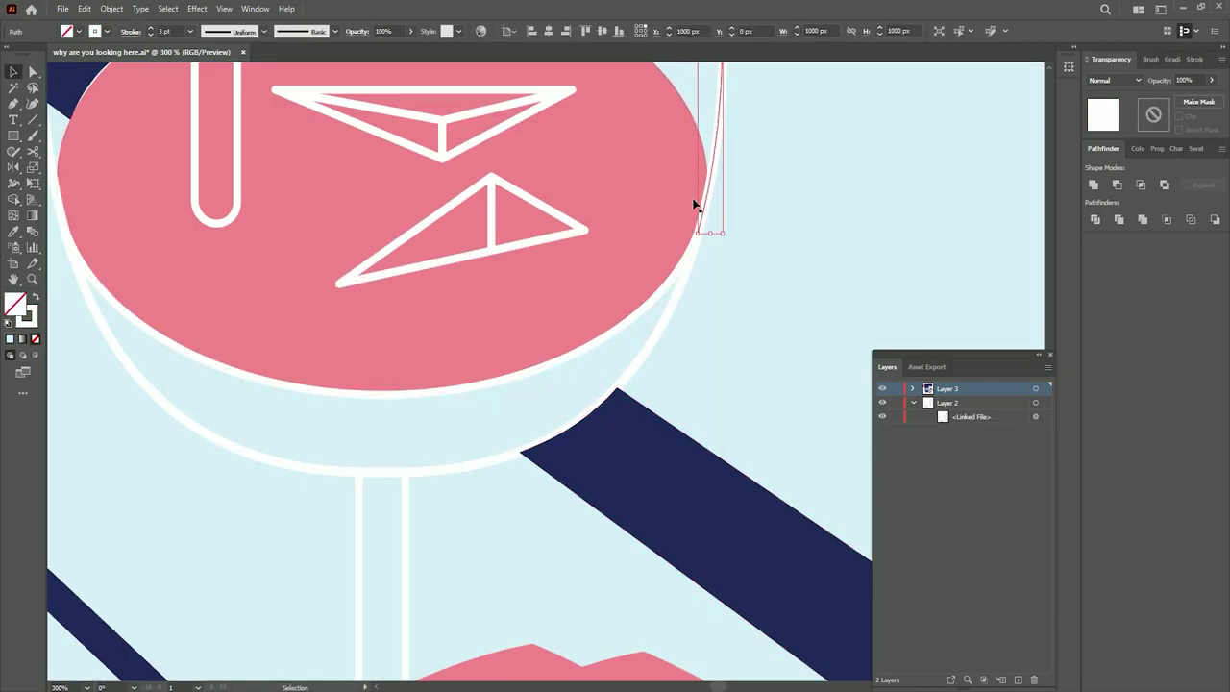
scroll(346, 217, "down", 3)
Fill the wine top triangle with the light pink swatch colour.
scroll(346, 217, "down", 2)
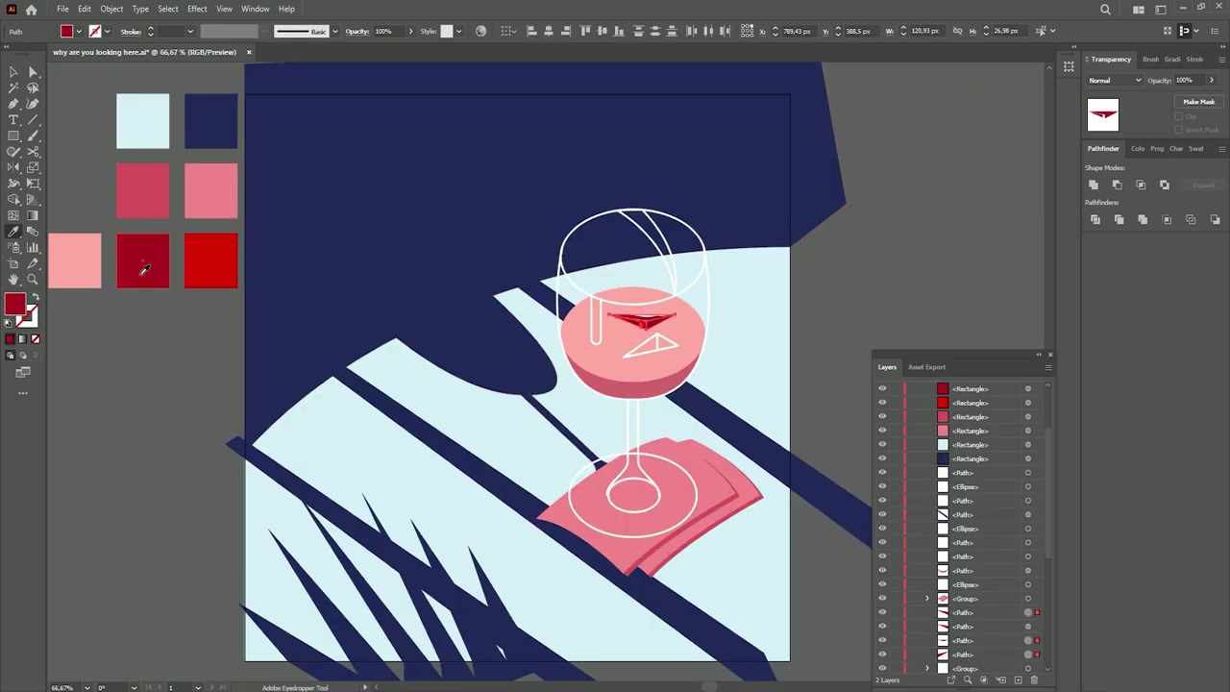
scroll(606, 359, "up", 3)
scroll(557, 342, "down", 3)
key("i")
left_click(557, 342)
scroll(714, 343, "down", 3)
scroll(714, 343, "up", 2)
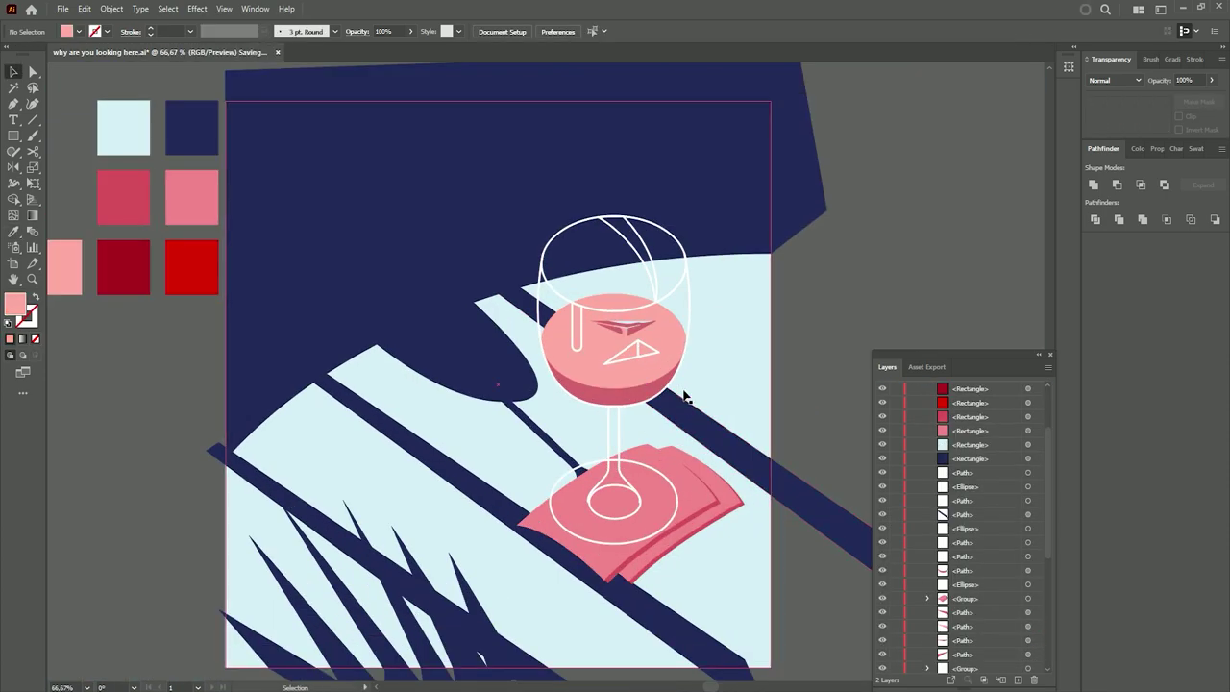
key("v")
scroll(615, 341, "up", 2)
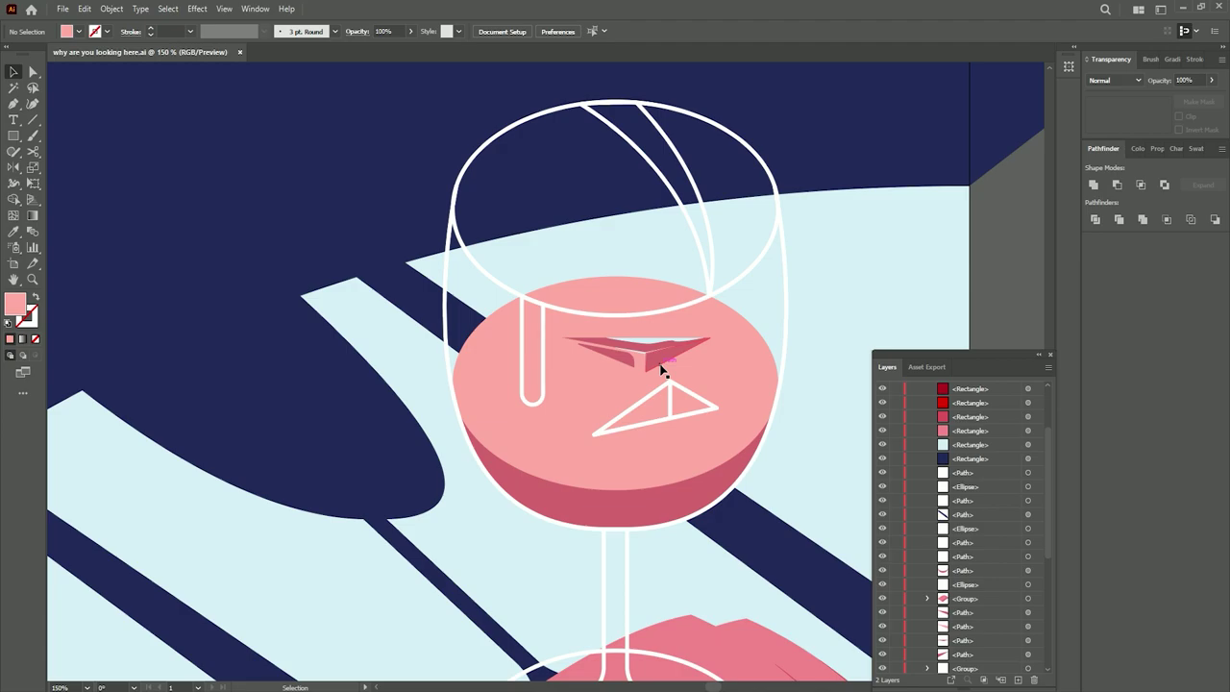
scroll(661, 368, "down", 3)
scroll(637, 405, "up", 1)
Recolour the wine's dark side rose from the Color Picker, then select the drip shape.
left_click(650, 407)
double_click(14, 304)
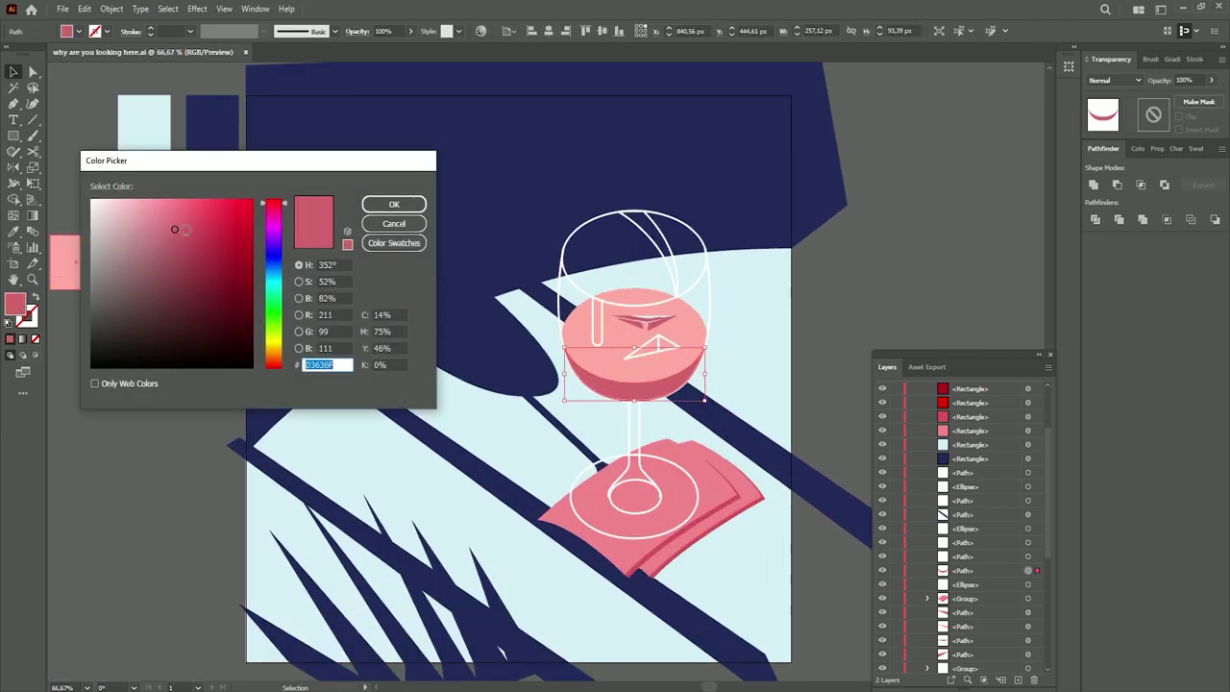
key("Return")
scroll(709, 301, "up", 4)
scroll(825, 381, "down", 5)
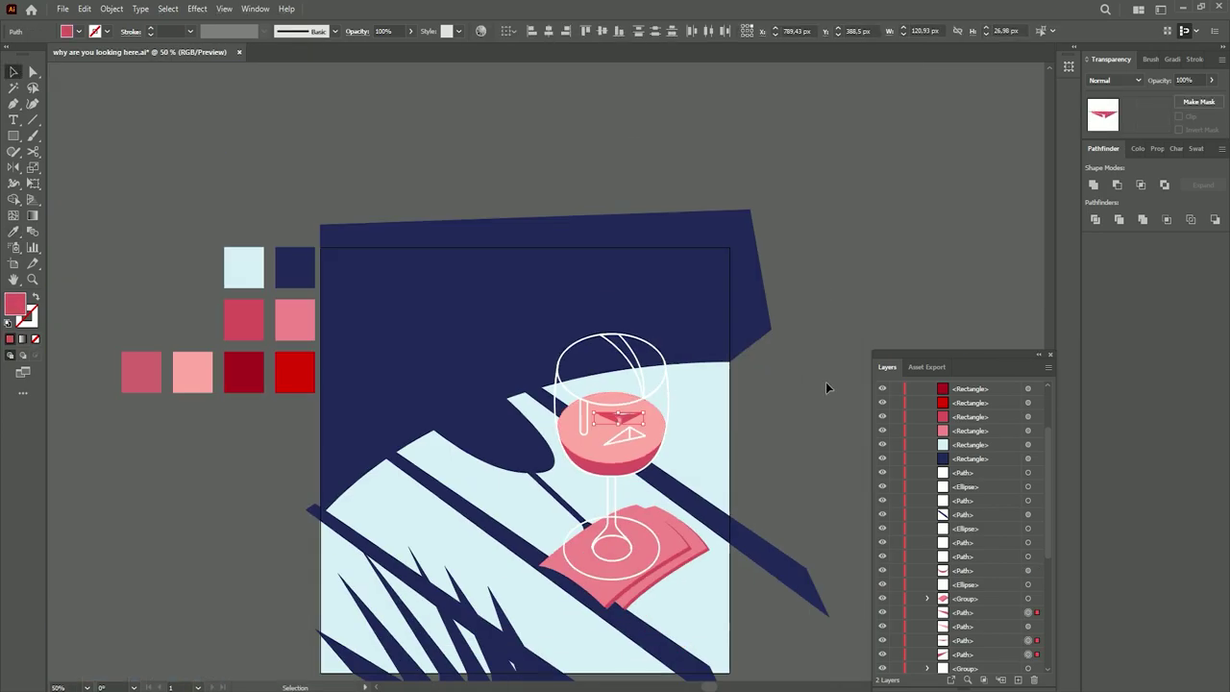
scroll(826, 381, "down", 1)
scroll(441, 373, "down", 1)
scroll(441, 373, "left", 2)
scroll(713, 389, "up", 2)
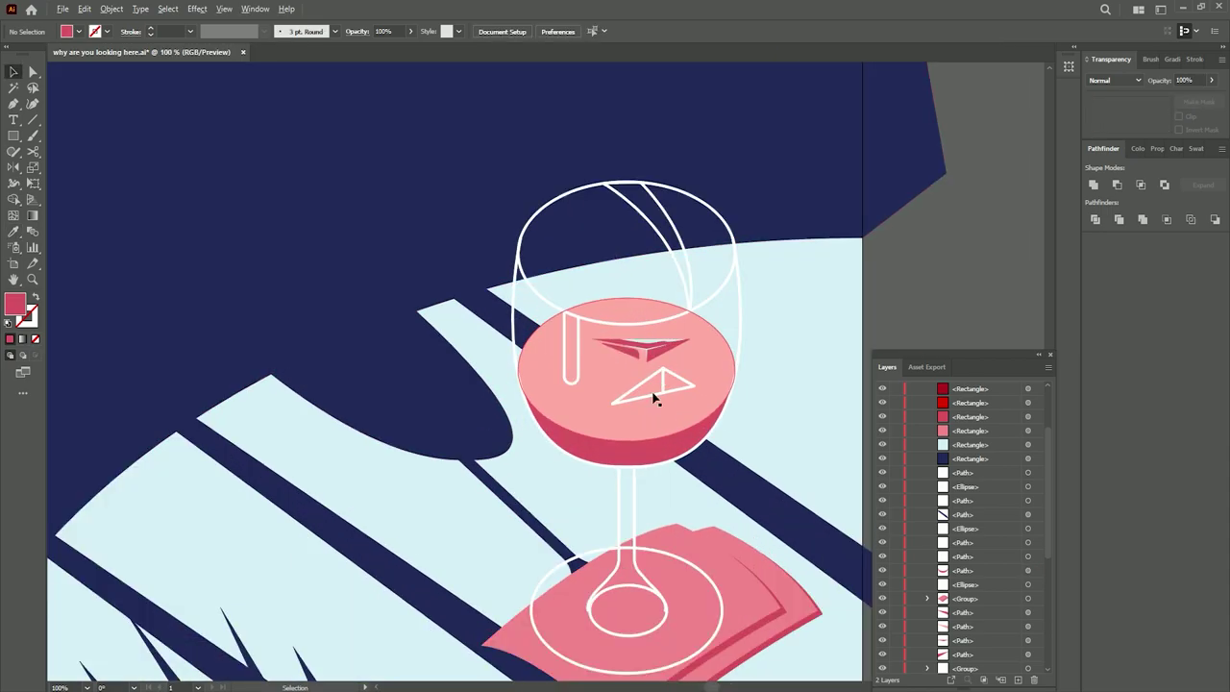
scroll(653, 398, "up", 2)
left_click(494, 275)
scroll(722, 269, "down", 3)
left_click(836, 258)
Give the drip shape a new fill colour from the Color Picker.
scroll(648, 273, "up", 2)
left_click(549, 278)
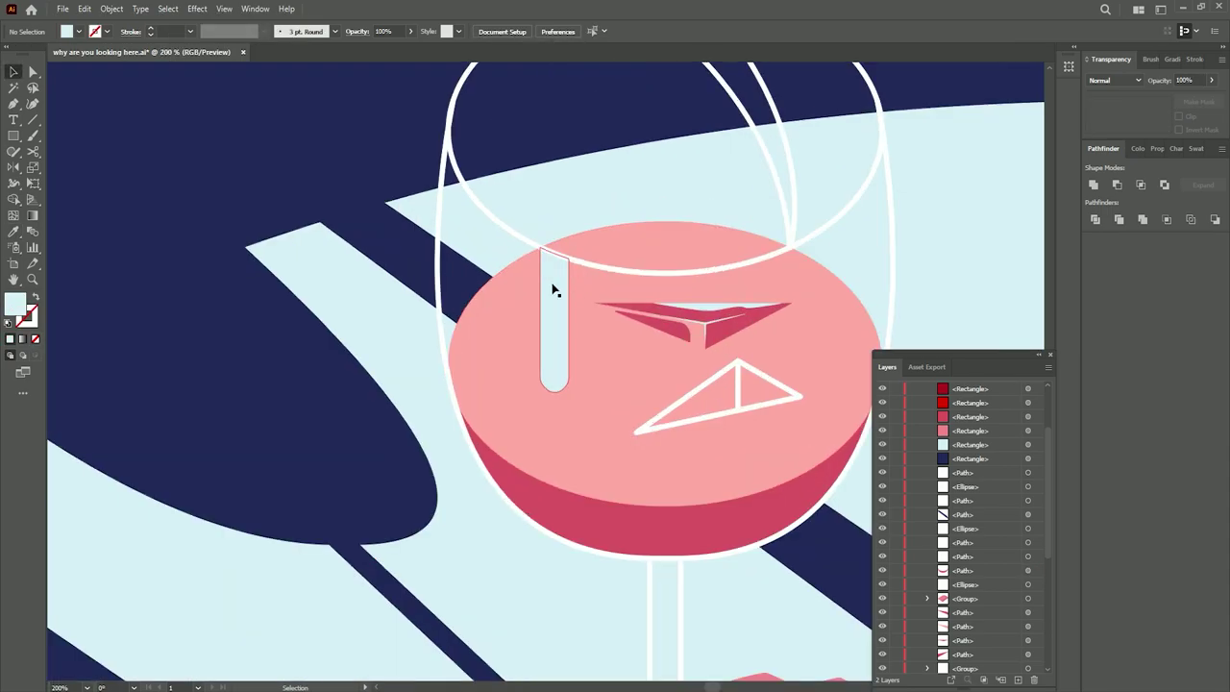
double_click(14, 304)
key("Return")
scroll(688, 221, "down", 3)
scroll(615, 338, "up", 5)
Fill the light-blue sliver in the reflection white (FFFFFF).
left_click(613, 338)
scroll(615, 345, "up", 3)
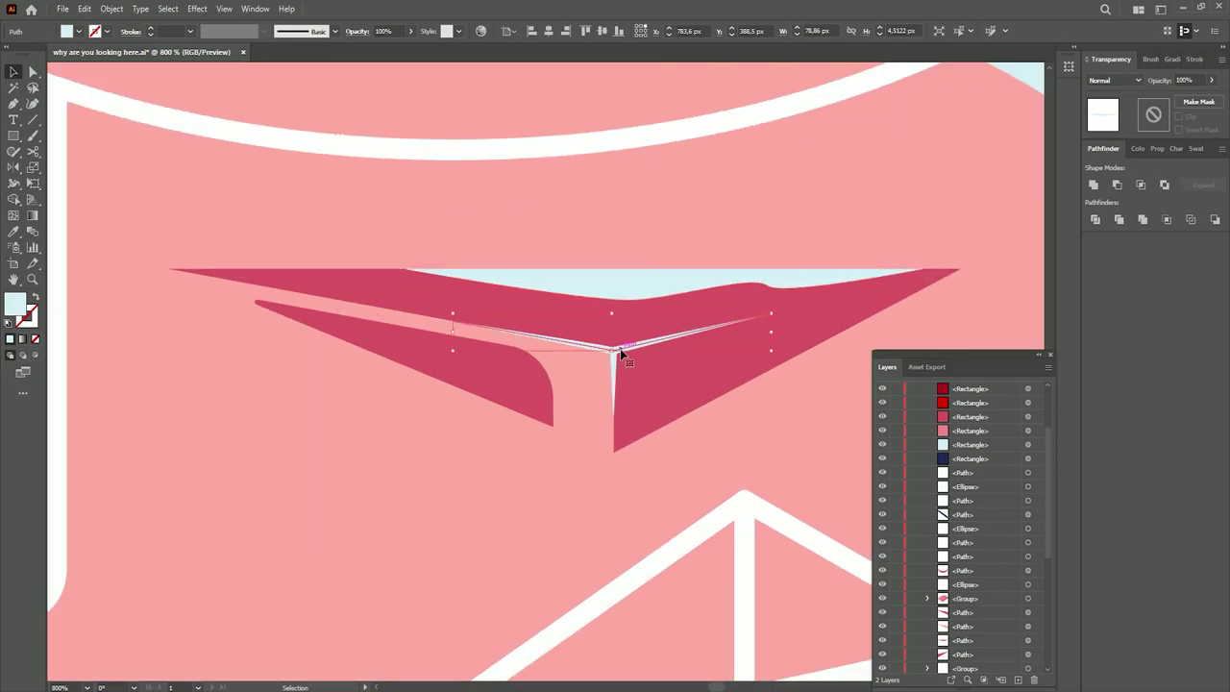
double_click(14, 303)
left_click(394, 204)
double_click(14, 304)
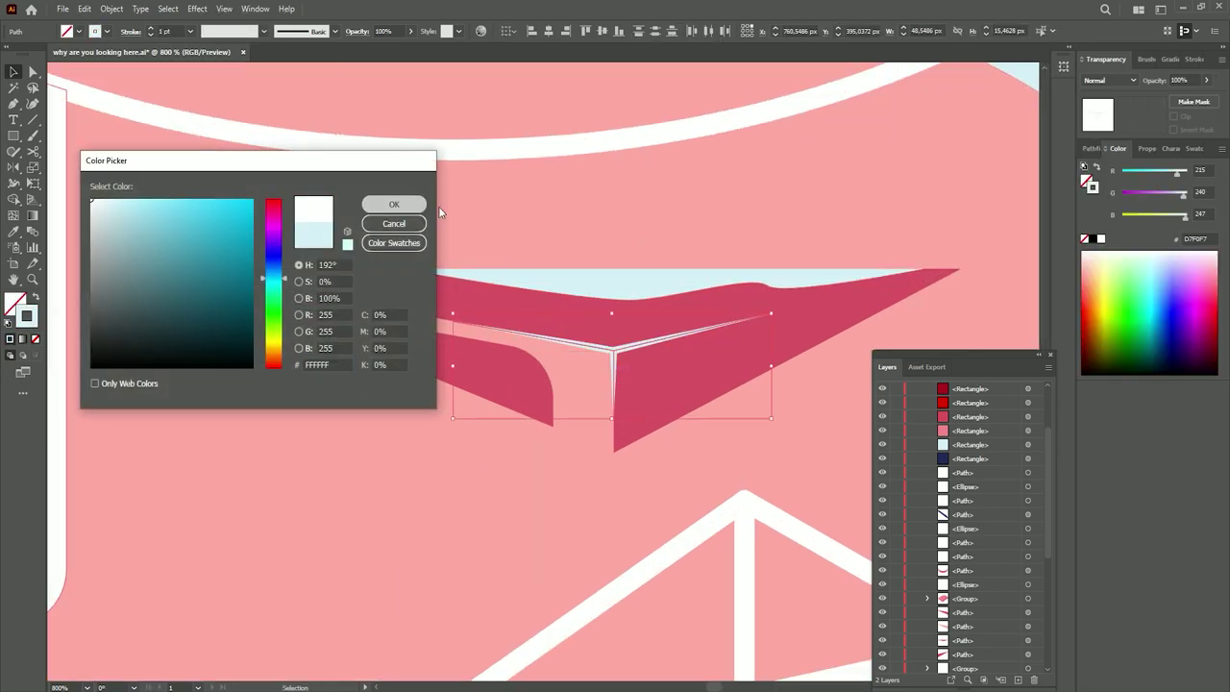
left_click(394, 203)
double_click(15, 303)
type("FFFFFF")
key("Return")
key("ctrl+0")
scroll(659, 340, "up", 5)
scroll(631, 360, "up", 3)
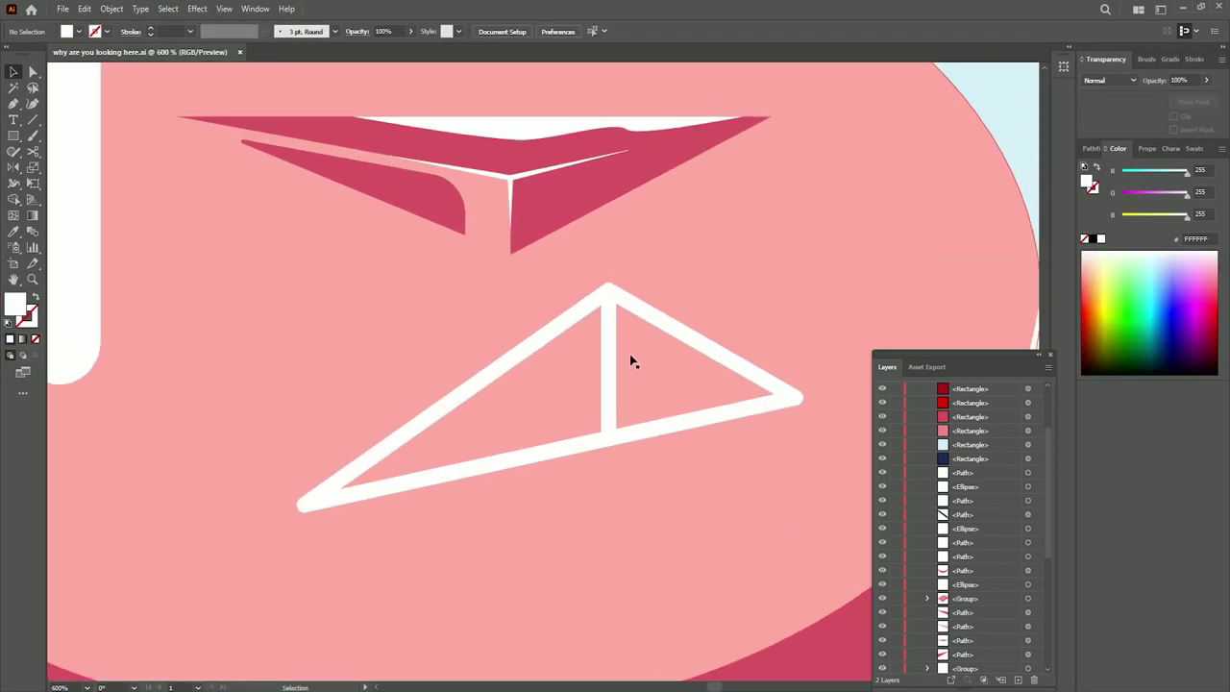
Adjust the upper reflection shapes via their context menu and show all hidden objects.
left_click(608, 379)
right_click(557, 336)
left_click(453, 206)
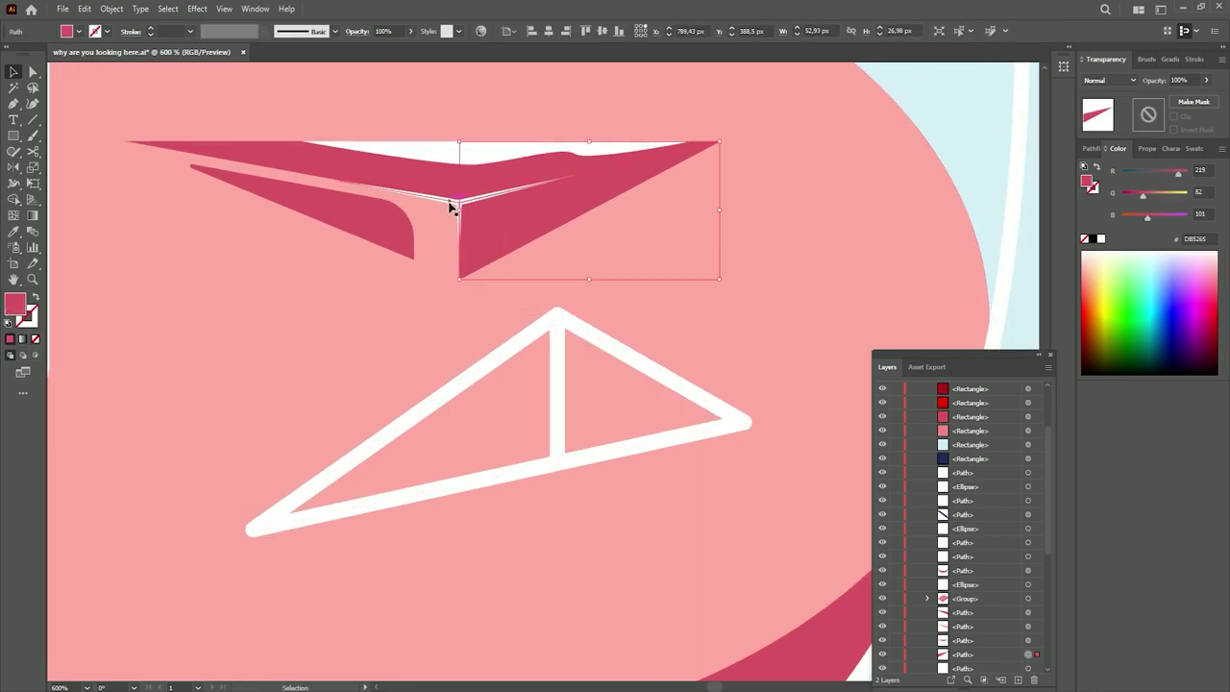
left_click(371, 233, "shift")
left_click(882, 583)
key("ctrl+alt+3")
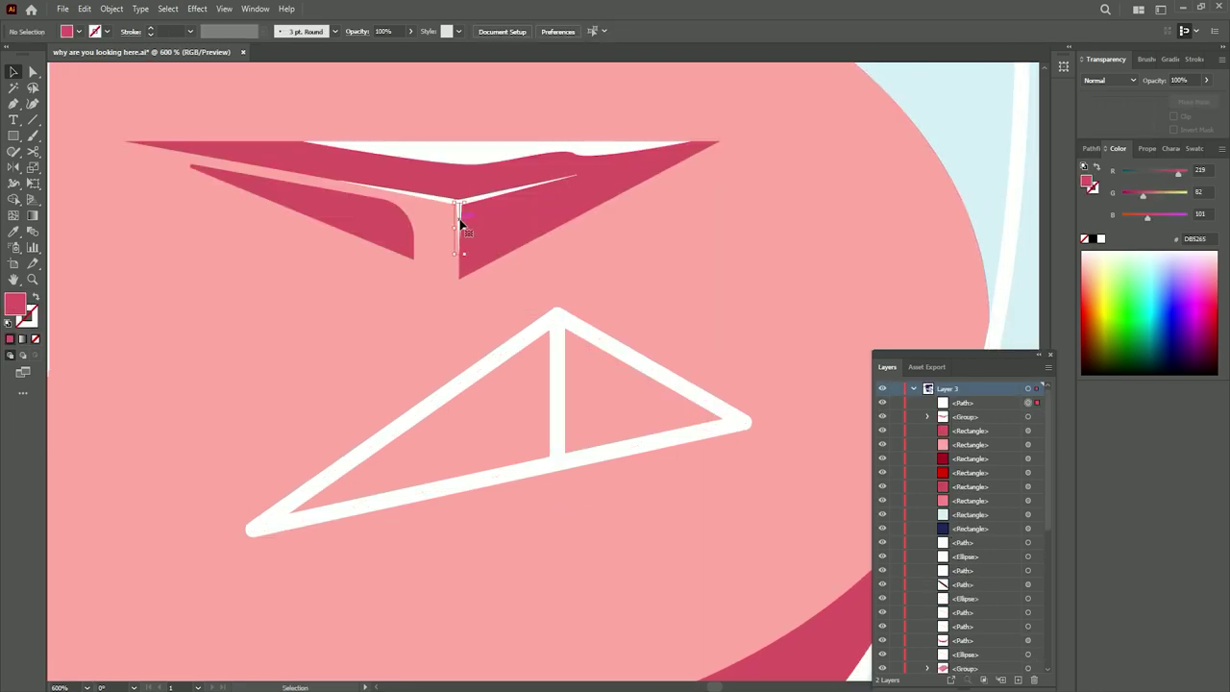
Fill both lower triangles with the lips' pink and curve the left piece's inner corner.
left_click(670, 382)
key("i")
left_click(491, 220)
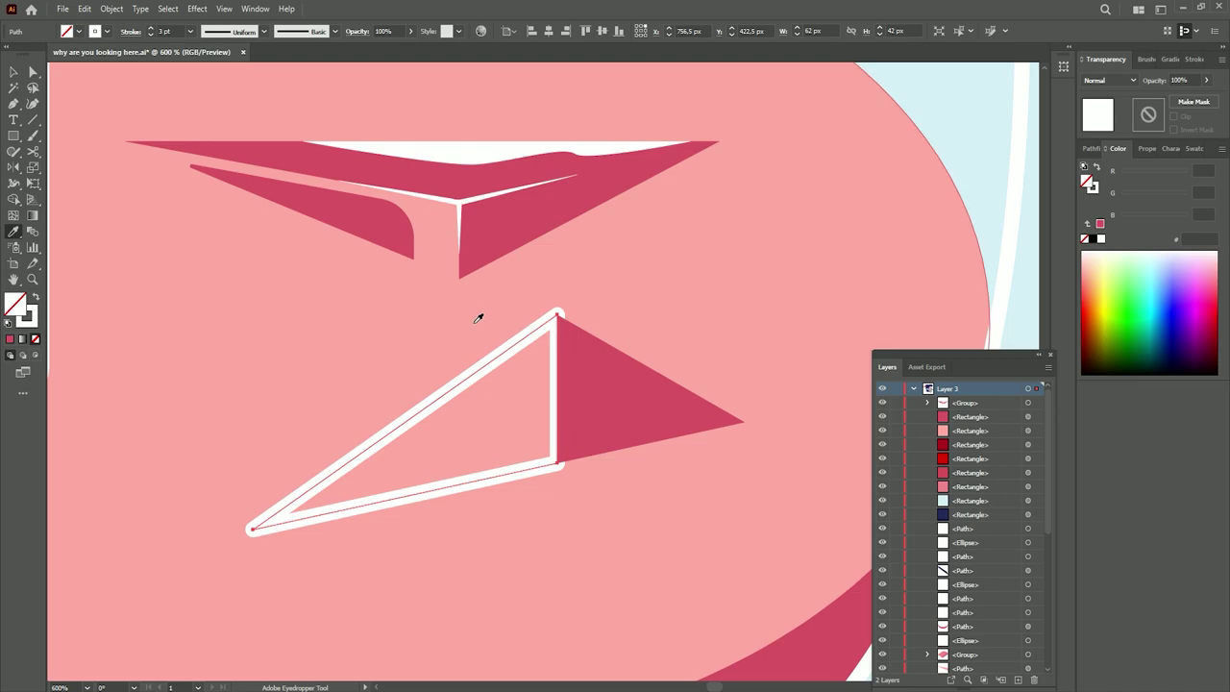
left_click(555, 319)
left_click_drag(555, 320, 557, 315)
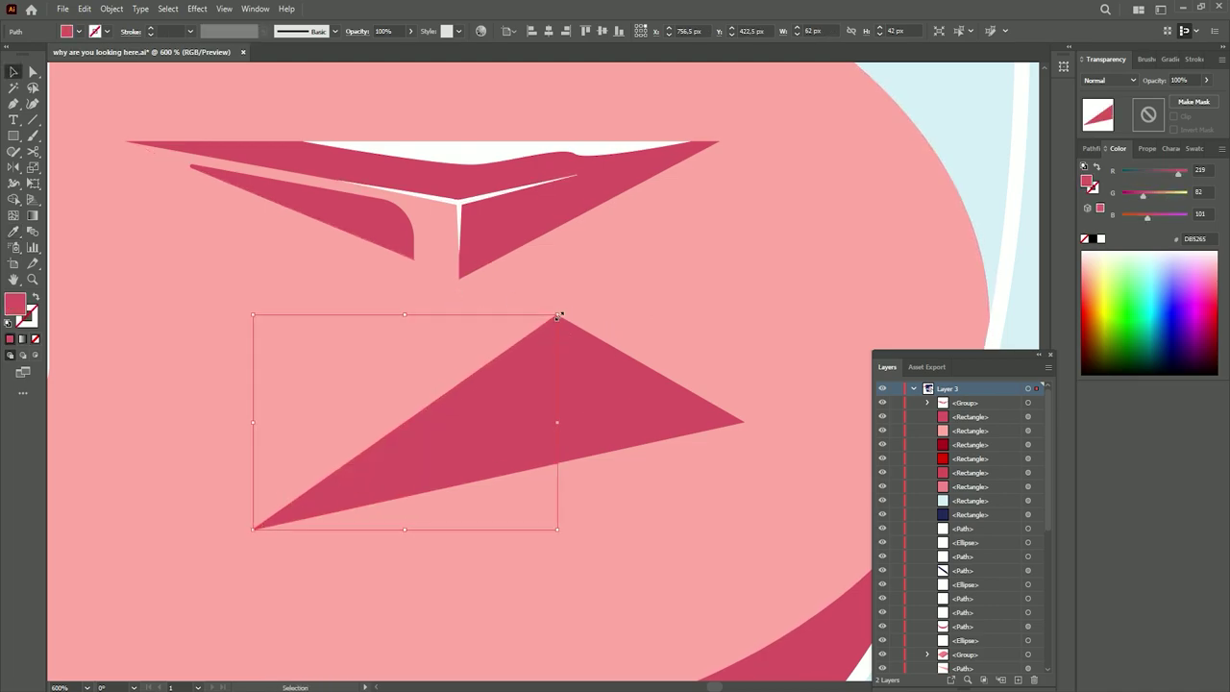
key("a")
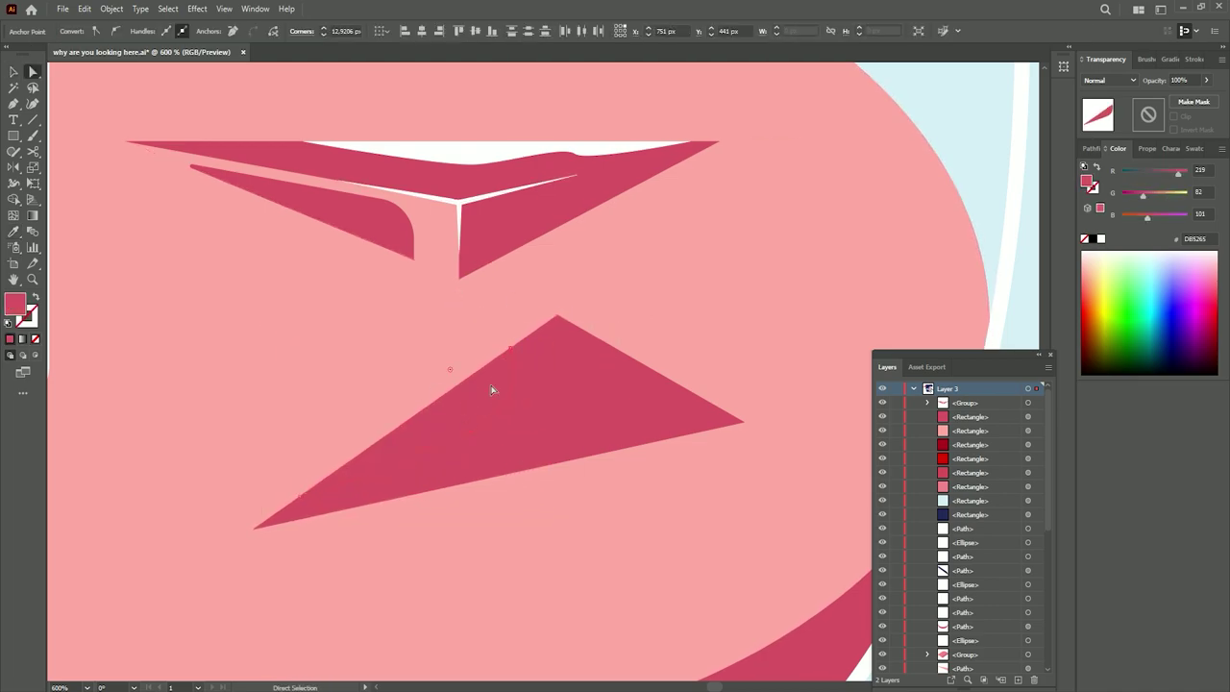
key("v")
left_click_drag(256, 527, 301, 495)
Split the right triangle with Shape Builder and close the light-blue highlight at the tip.
left_click(494, 336)
key("ctrl+equal")
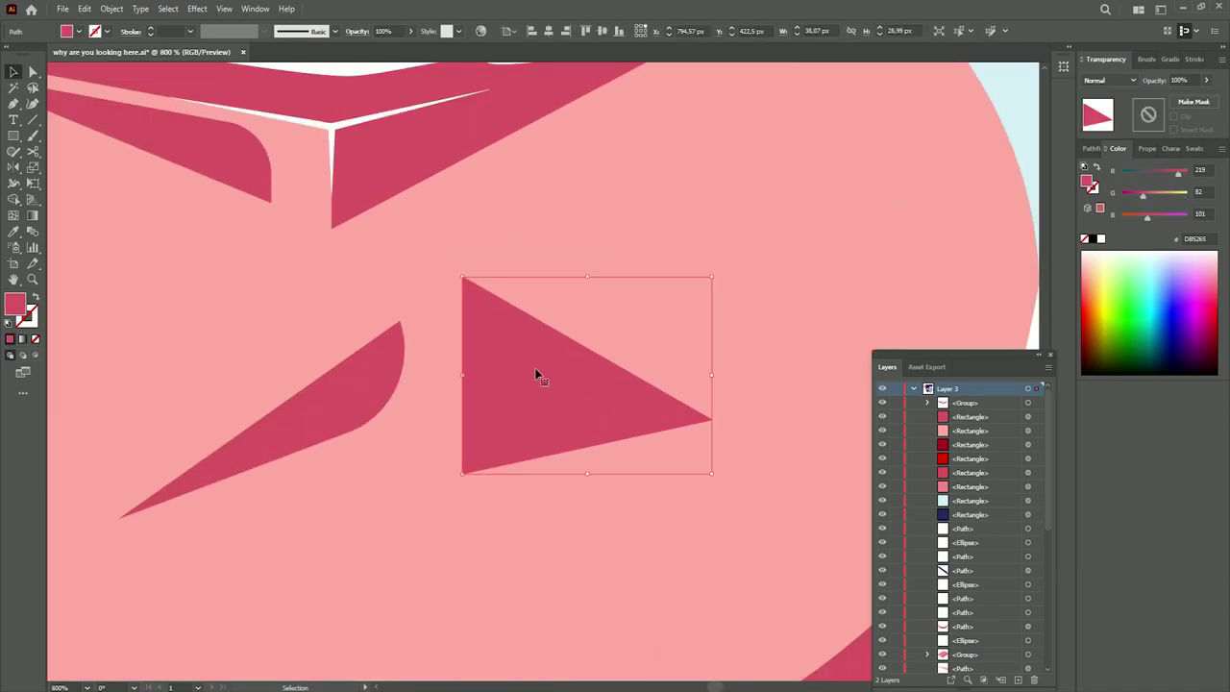
left_click(579, 421)
left_click(650, 233)
key("i")
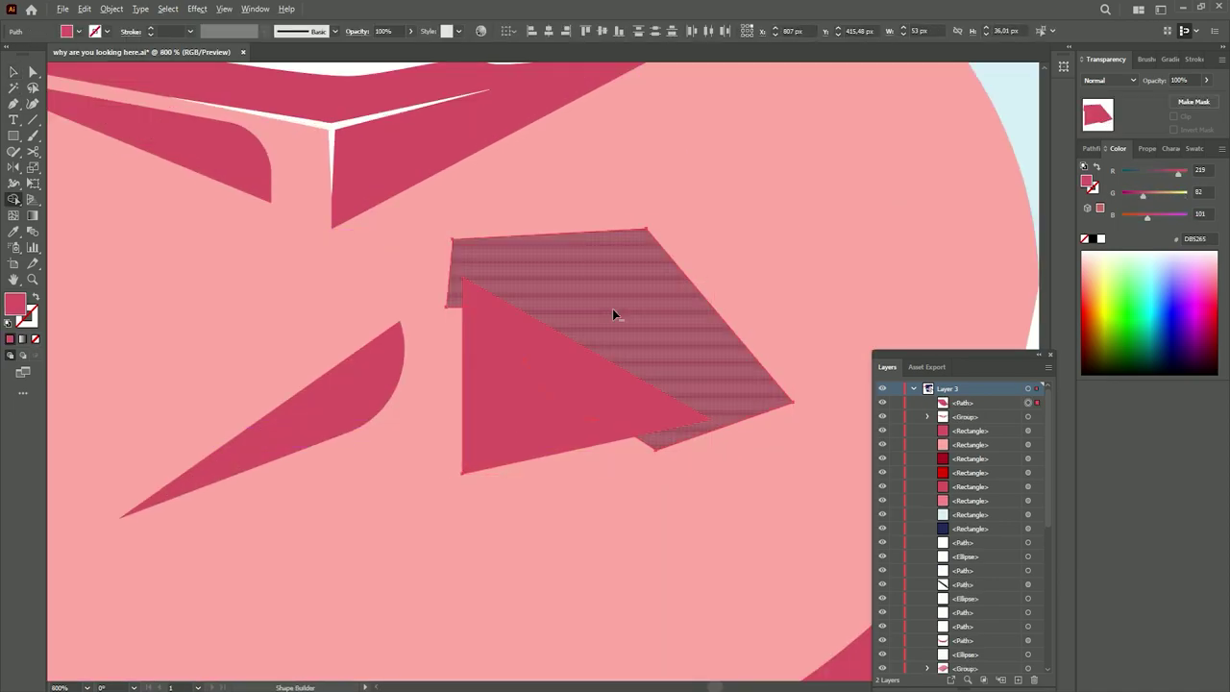
left_click(566, 346)
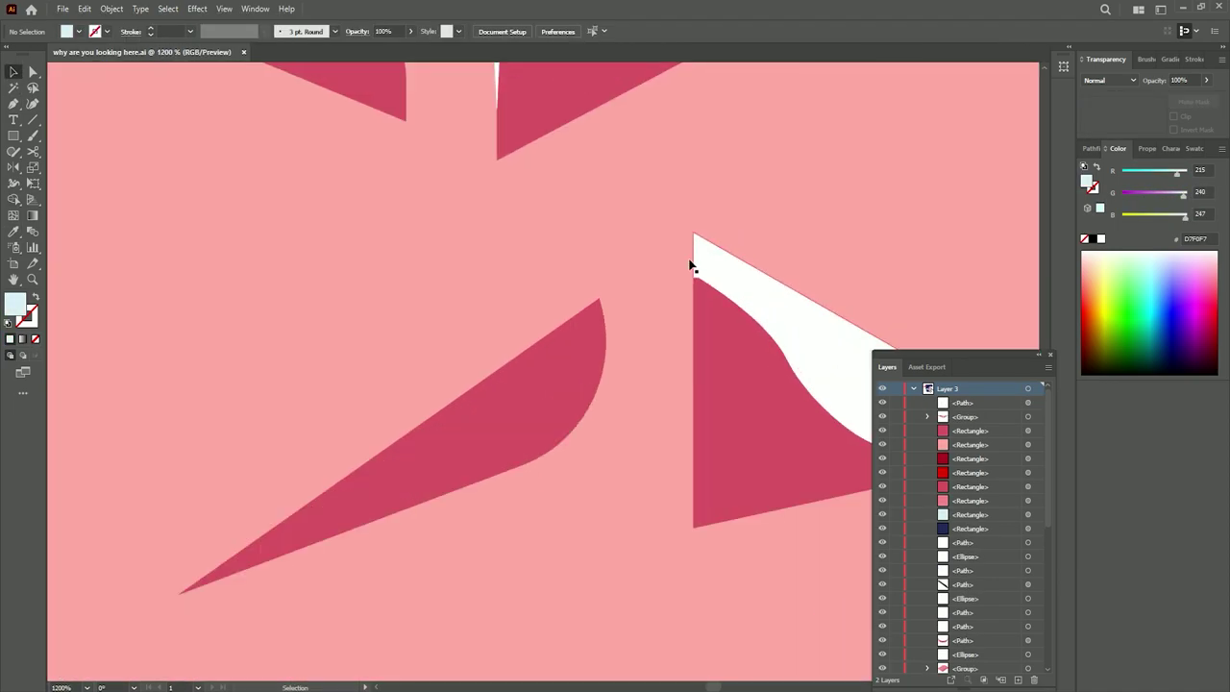
left_click(549, 201)
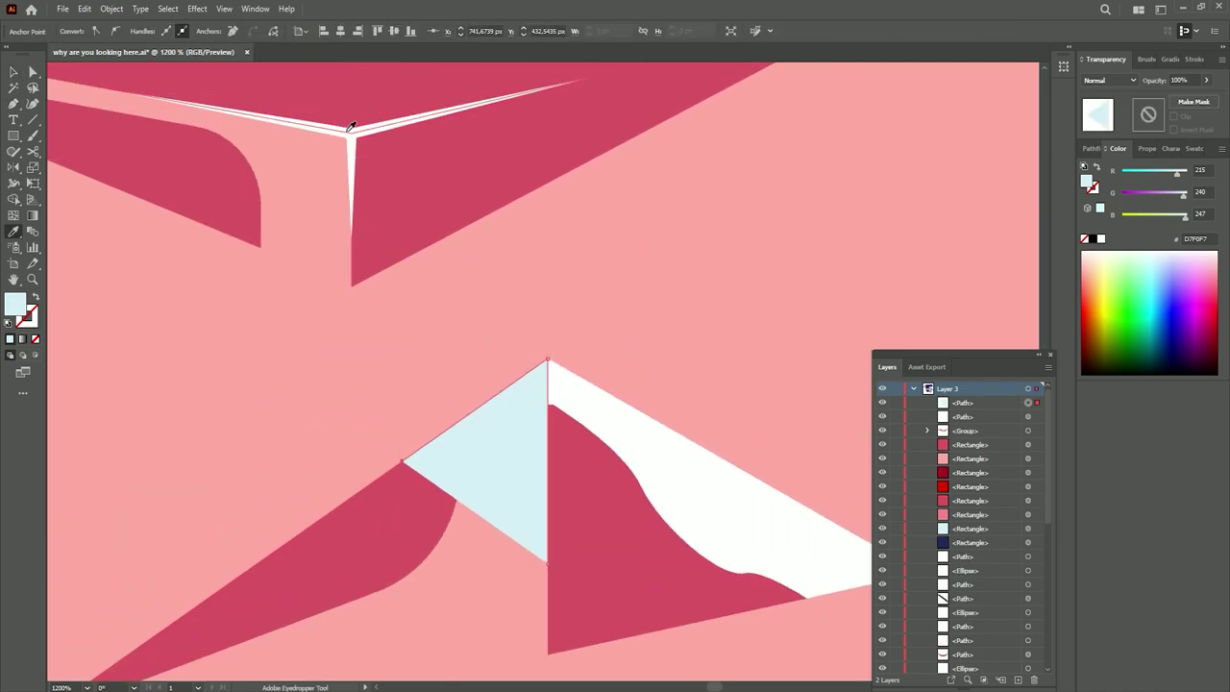
Taper the white diagonal stroke with the Width tool and set the edge stroke to 1 pt.
key("shift+w")
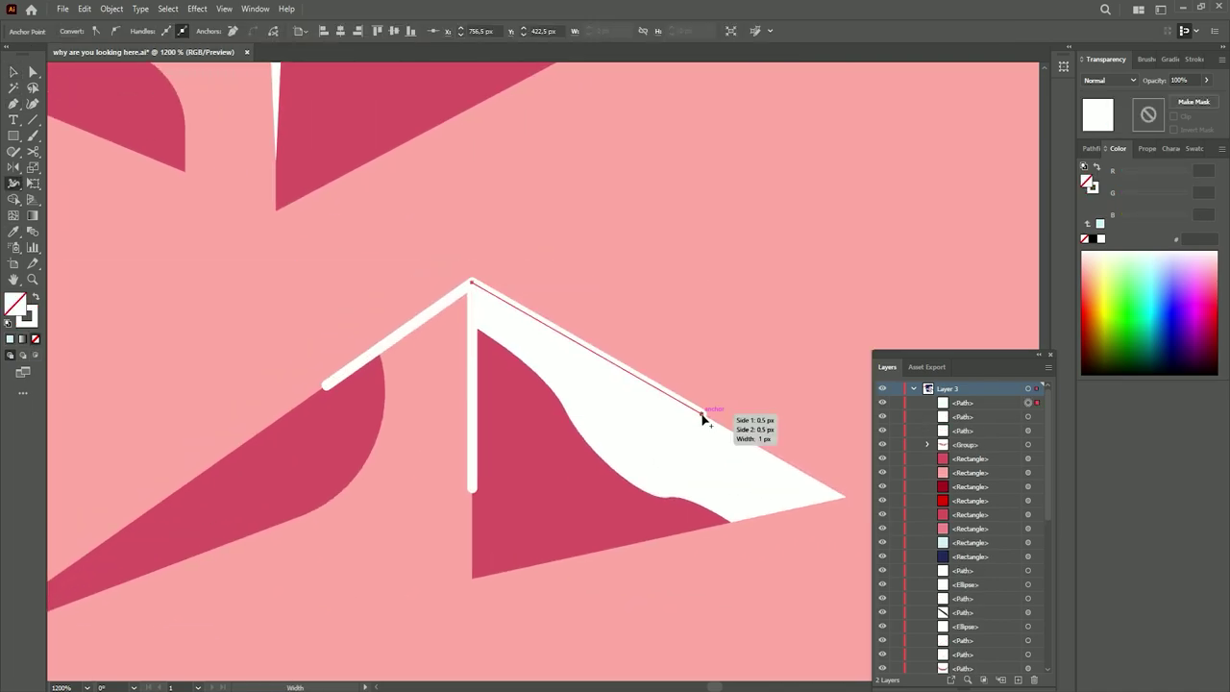
left_click_drag(329, 387, 472, 488)
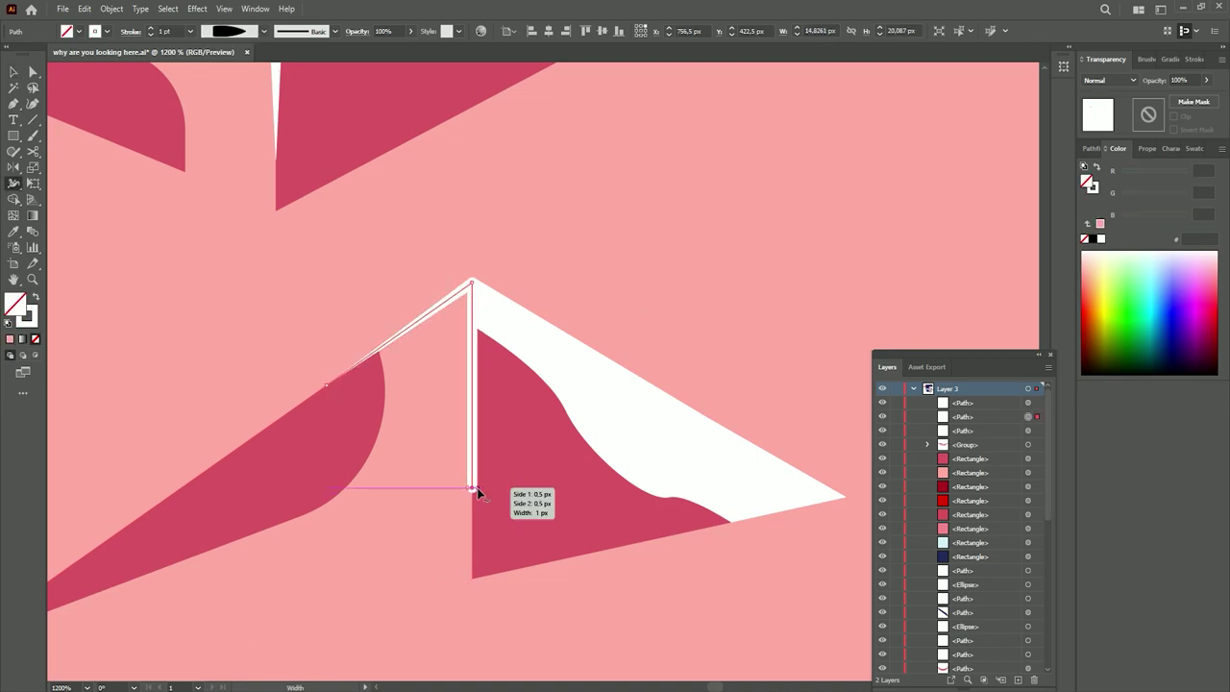
left_click(131, 31)
key("v")
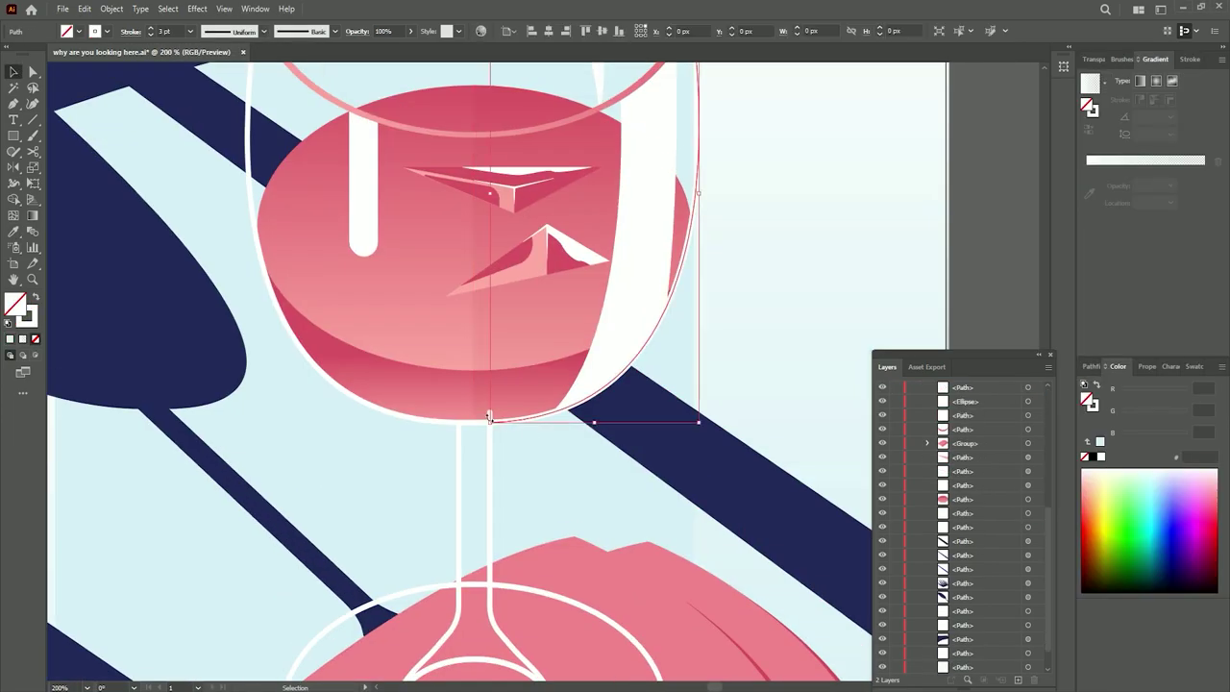
left_click(357, 397)
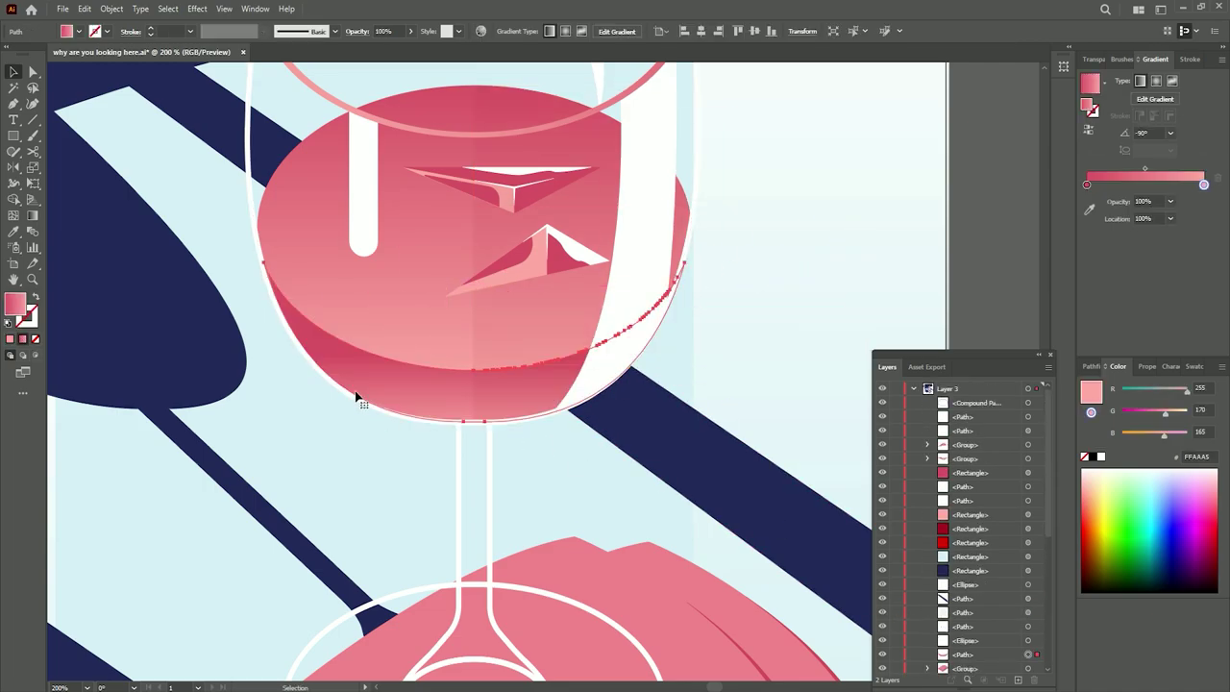
scroll(535, 492, "down", 4)
left_click(560, 543)
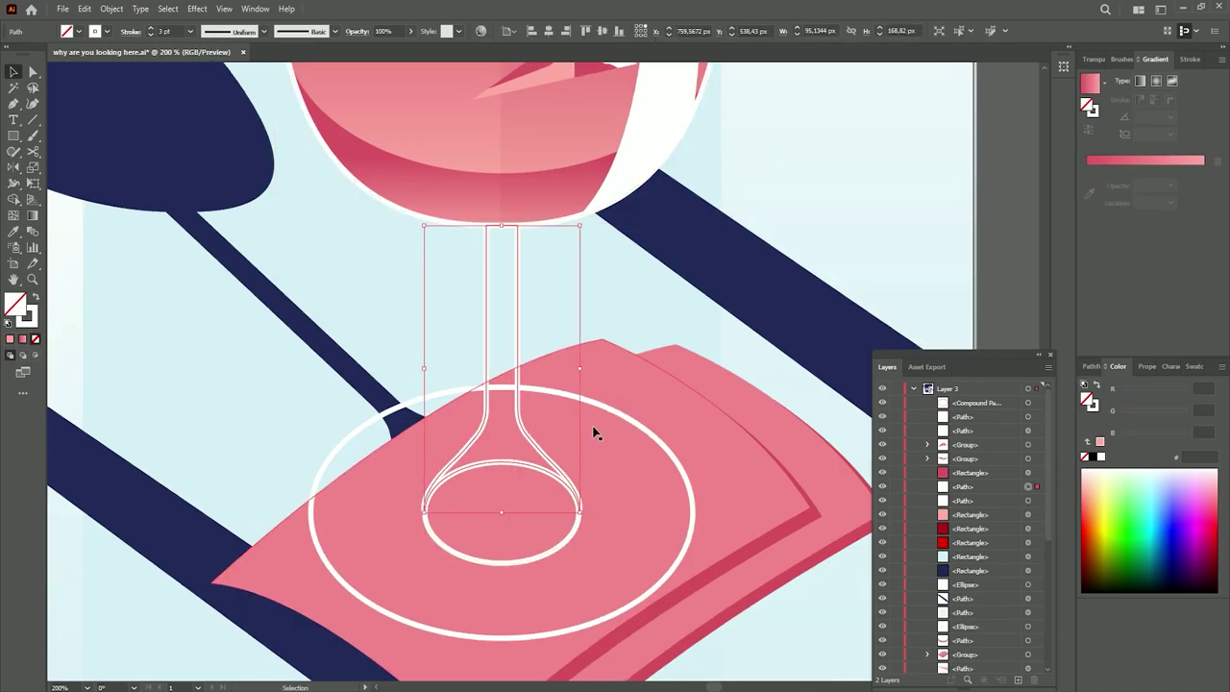
Clear the current selection and zoom in on the glass stem and base.
scroll(595, 433, "down", 2)
scroll(587, 404, "up", 2)
scroll(582, 343, "down", 6)
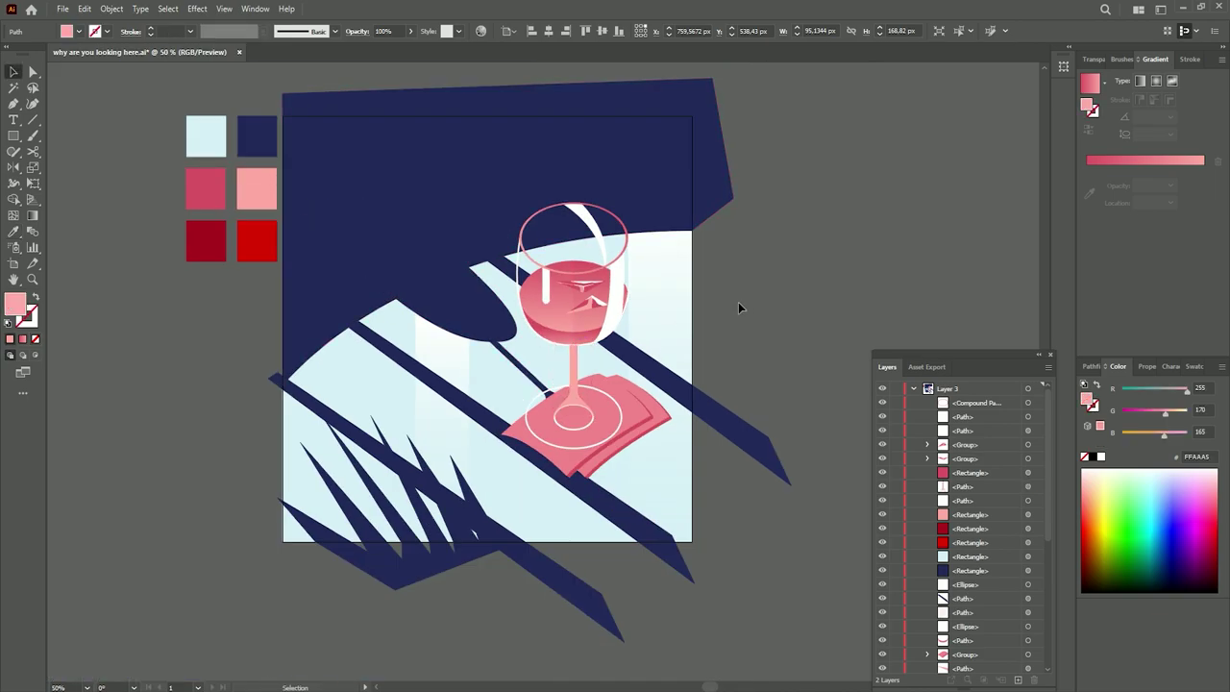
left_click(738, 307)
scroll(567, 330, "up", 5)
scroll(554, 240, "up", 1)
scroll(554, 239, "down", 3)
scroll(562, 269, "down", 1)
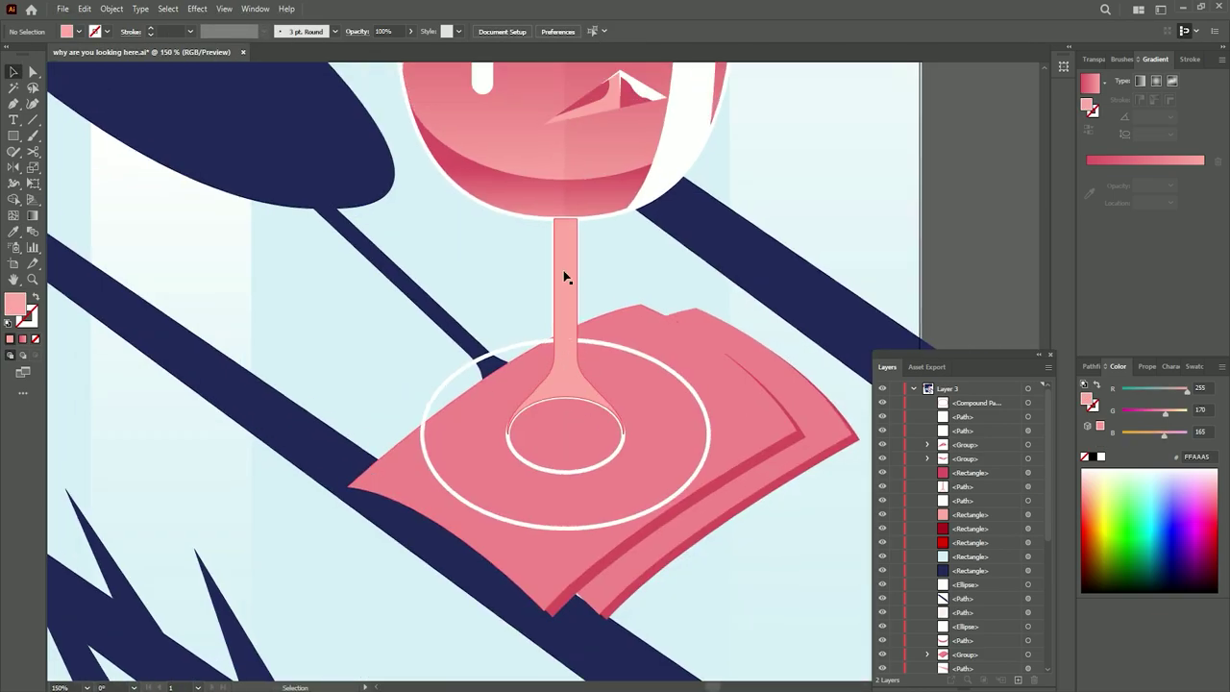
scroll(564, 277, "up", 4)
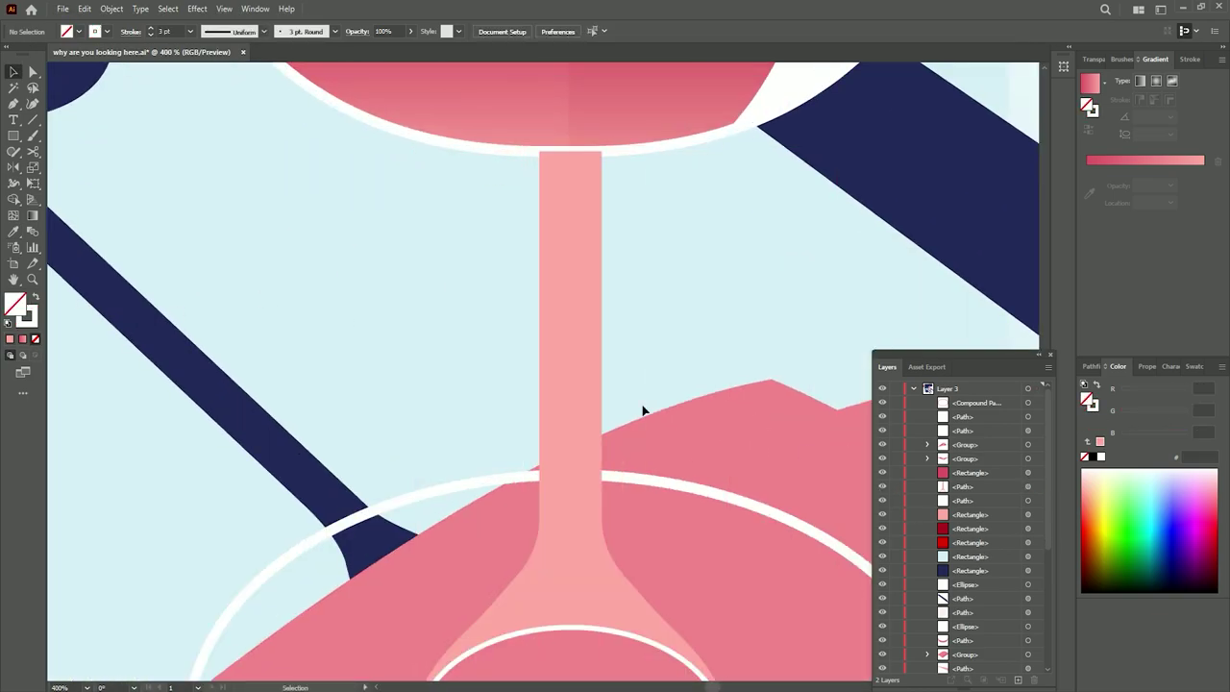
scroll(643, 410, "down", 1)
Copy the stem's light pink fill onto the small base ellipse with the Eyedropper.
left_click(579, 475)
key("i")
left_click(529, 349)
scroll(529, 349, "down", 2)
scroll(711, 282, "up", 3)
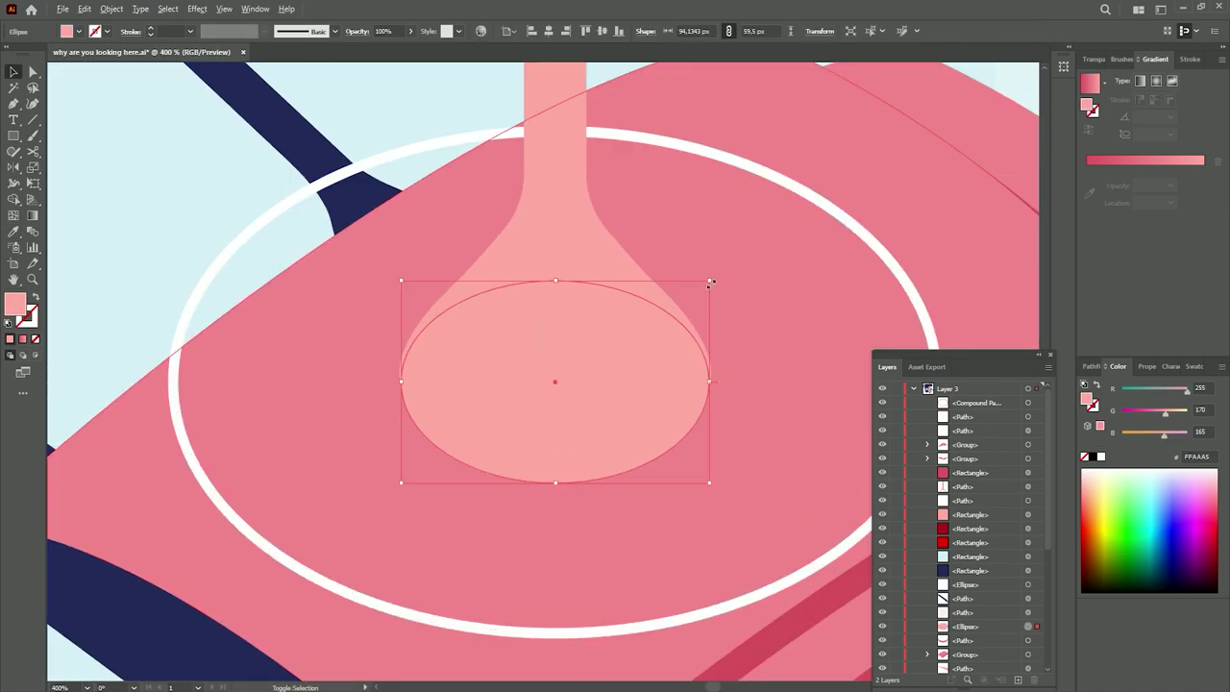
scroll(711, 282, "down", 2)
scroll(760, 275, "down", 2)
scroll(664, 233, "up", 1)
Pen a shadow shape down the stem's left side into the base and fill it darker pink.
scroll(605, 316, "up", 2)
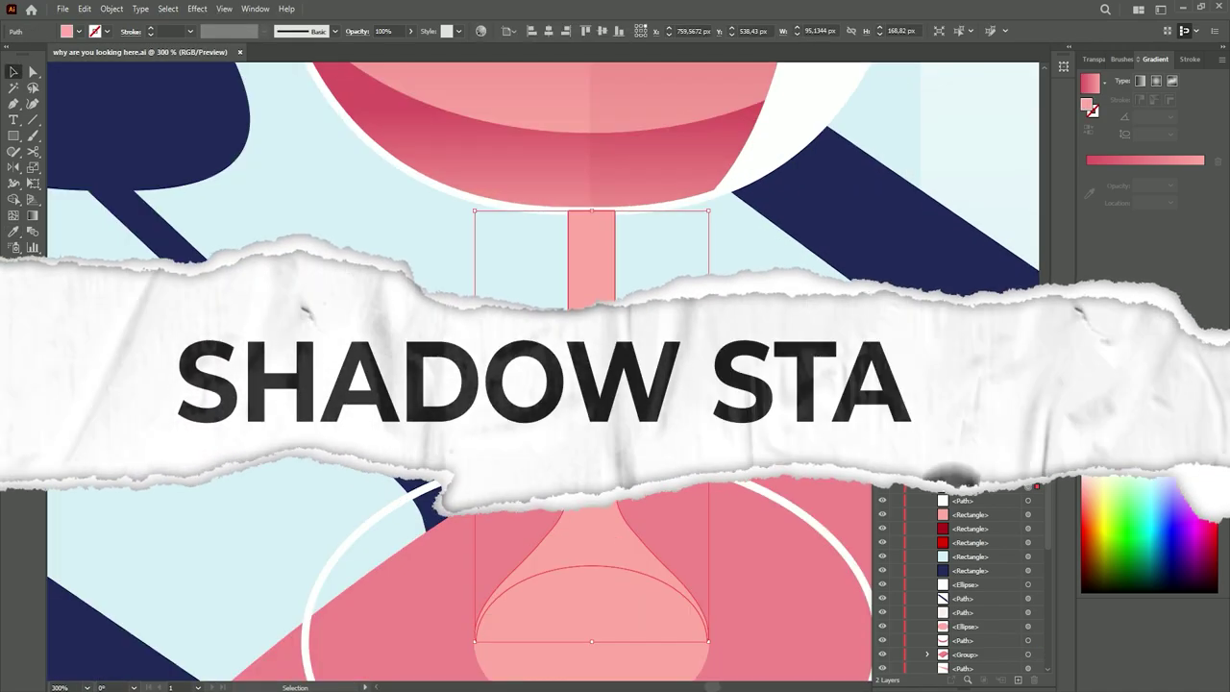
scroll(627, 293, "down", 1)
key("p")
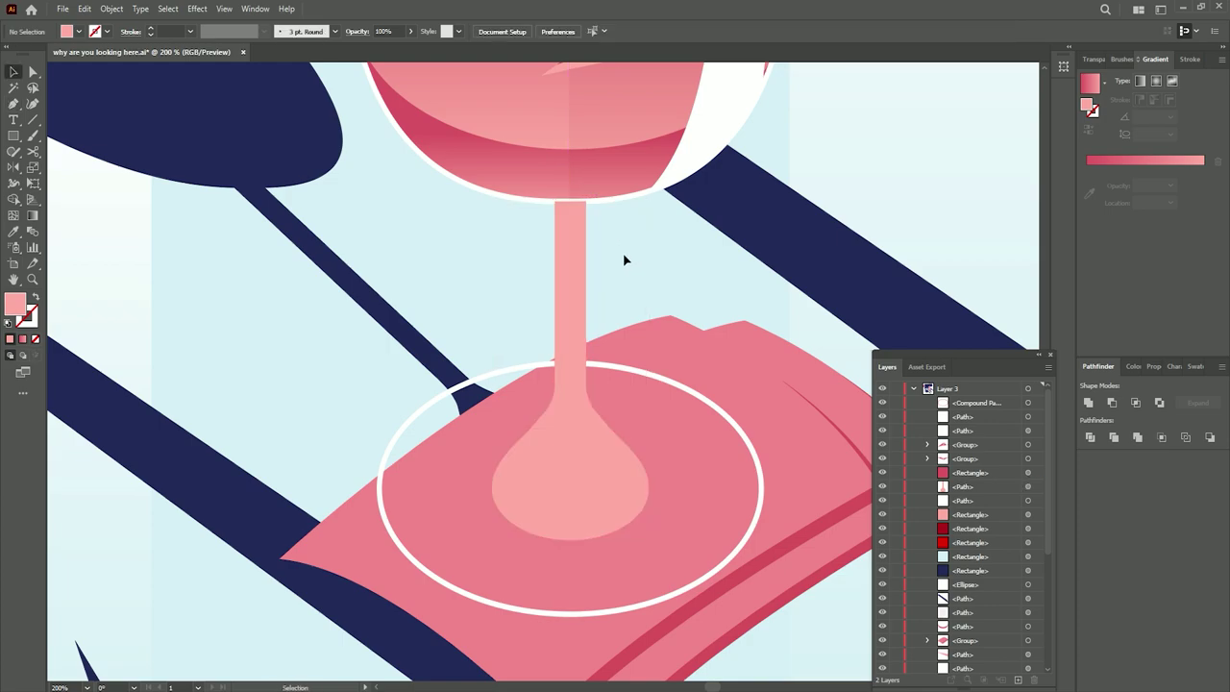
left_click(566, 201)
left_click(566, 437)
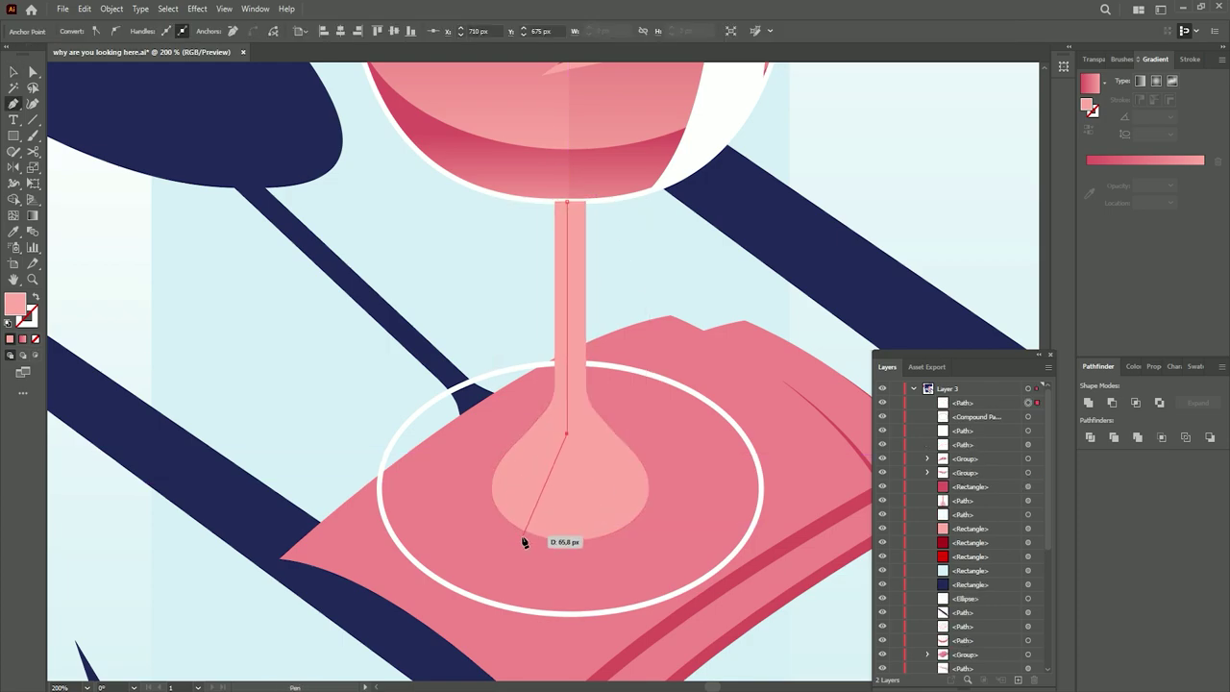
left_click(526, 529)
left_click(491, 529)
left_click(566, 202)
key("v")
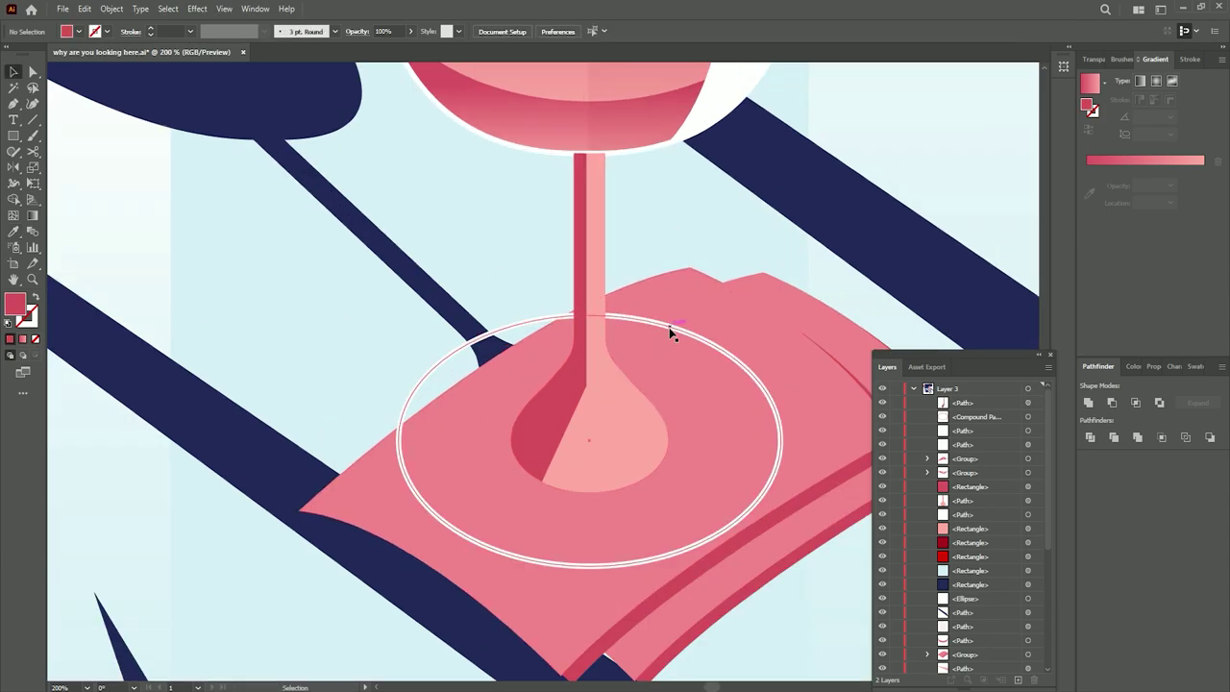
left_click(673, 334)
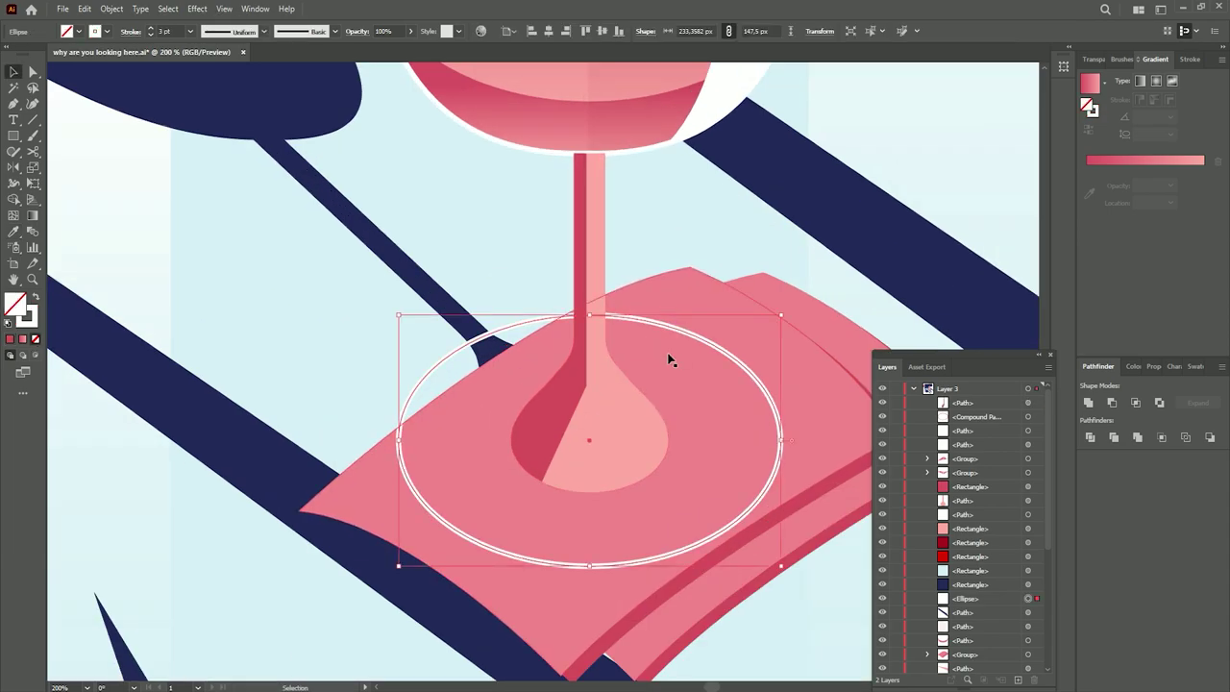
Pen a white highlight strip down the stem's right side, angled toward the base.
left_click(403, 348)
scroll(584, 388, "up", 2, "alt")
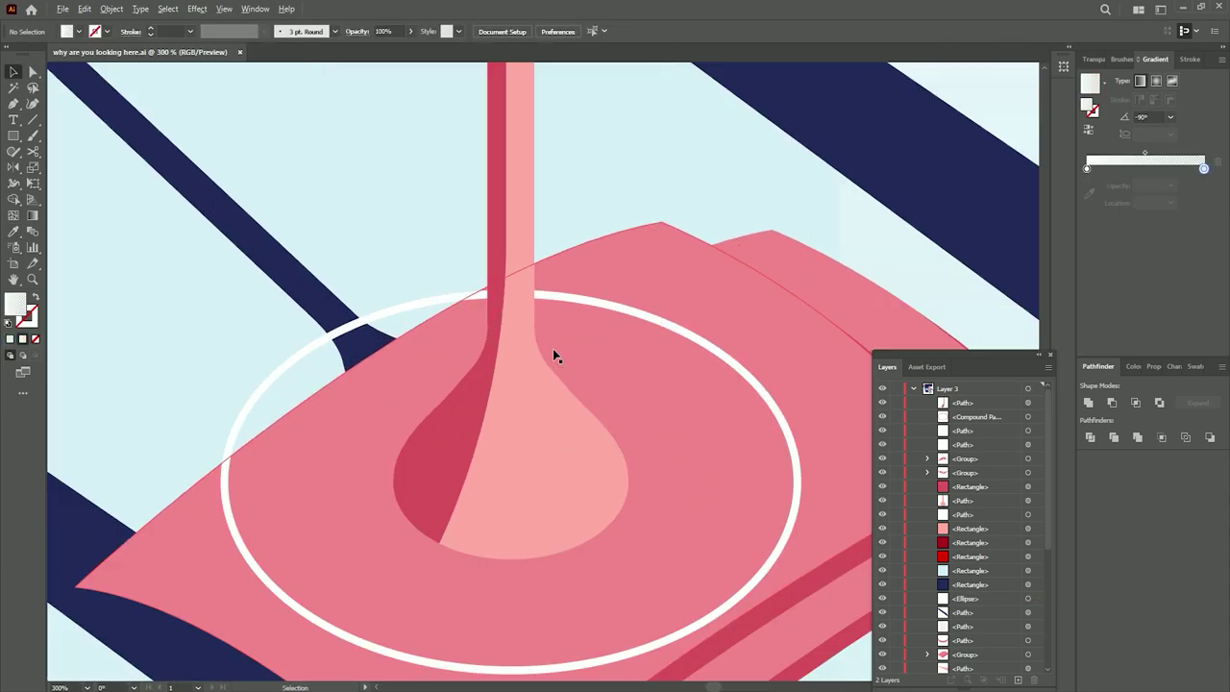
left_click(508, 242)
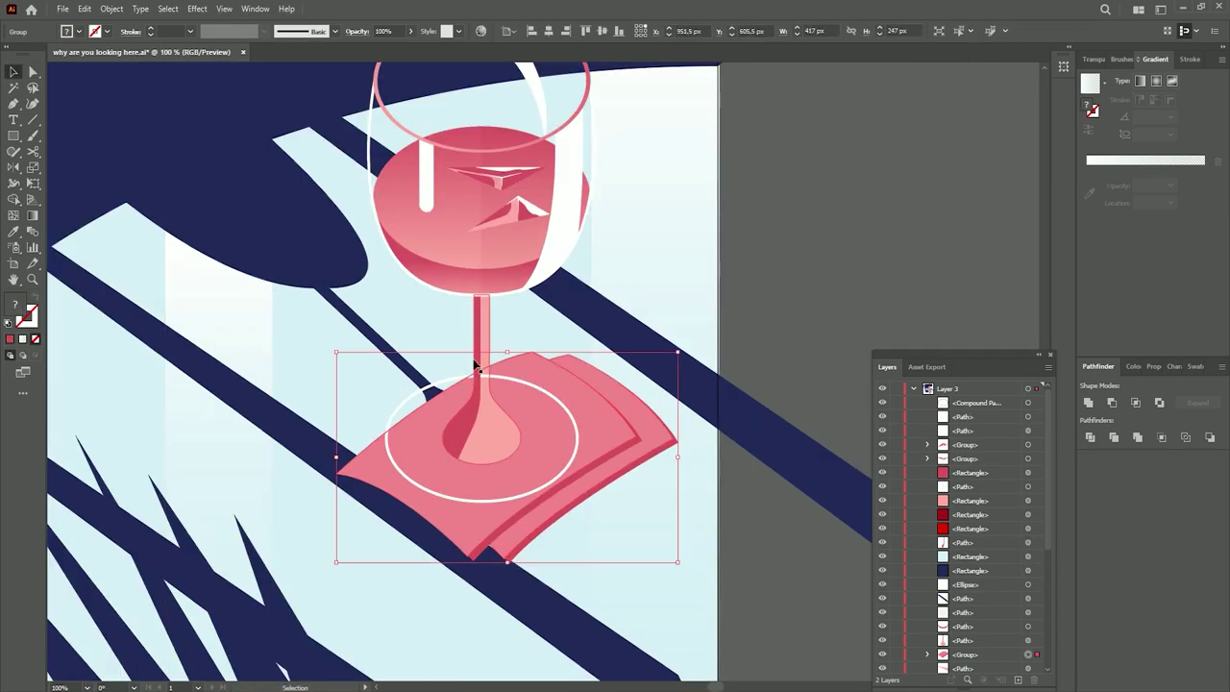
scroll(484, 212, "up", 2, "alt")
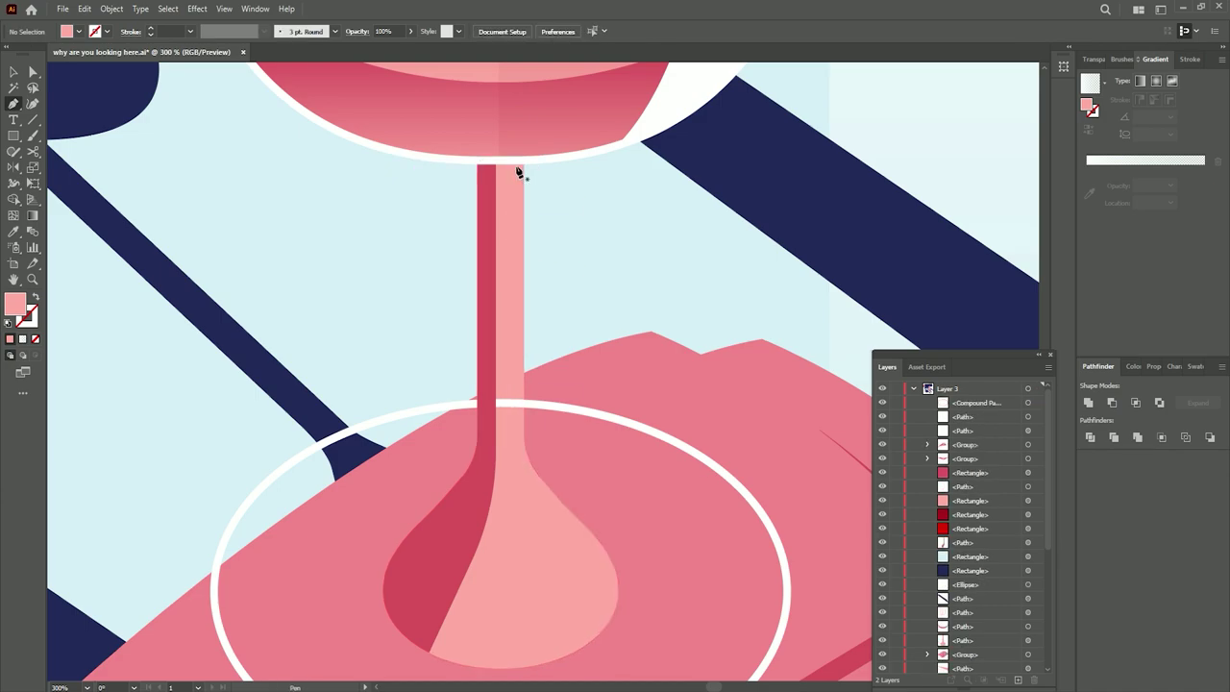
left_click(517, 160)
left_click(517, 490)
left_click(601, 591)
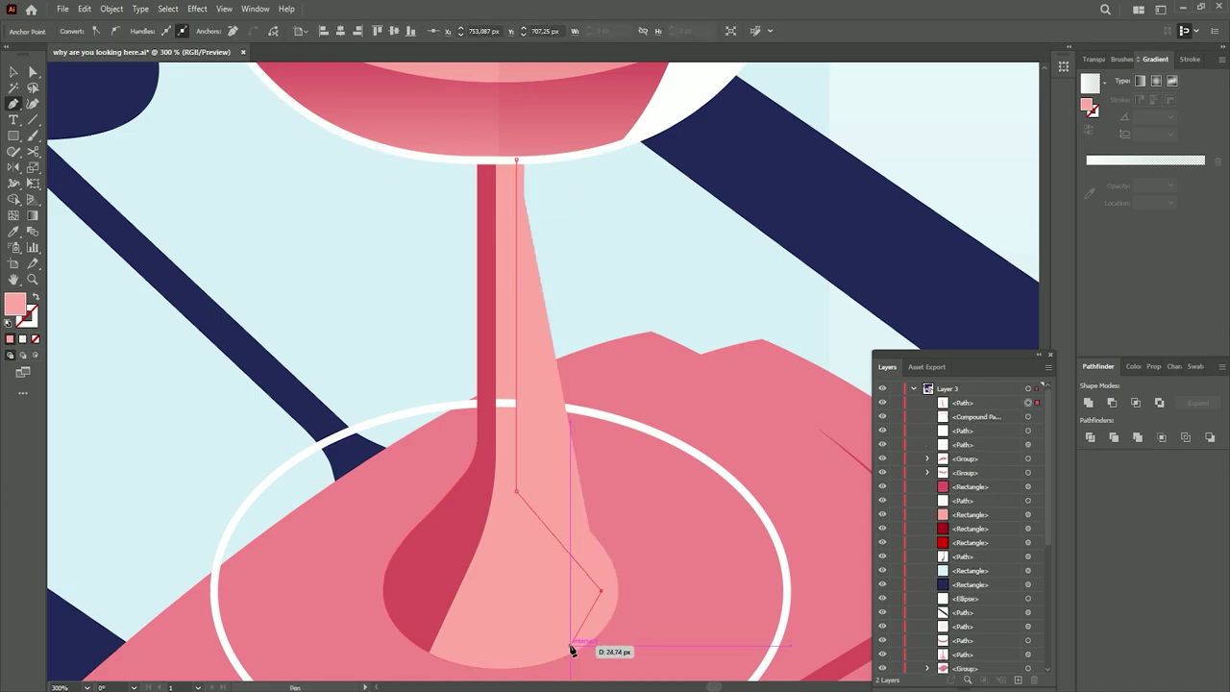
left_click(502, 492)
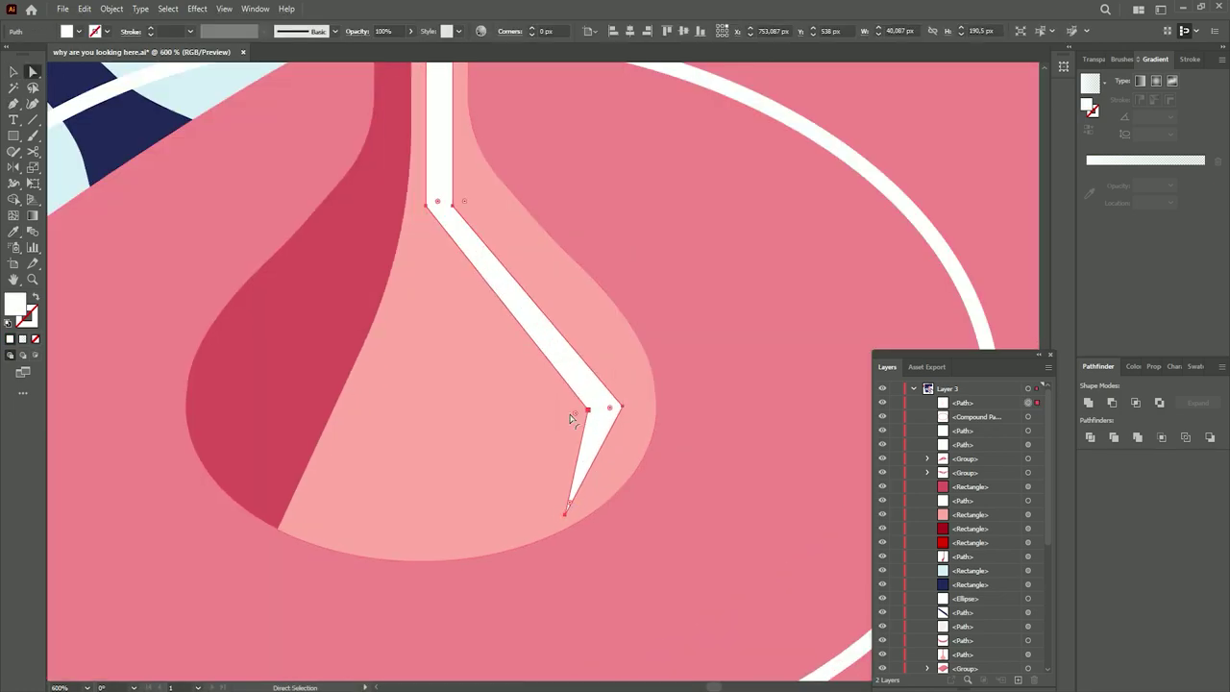
left_click(628, 410)
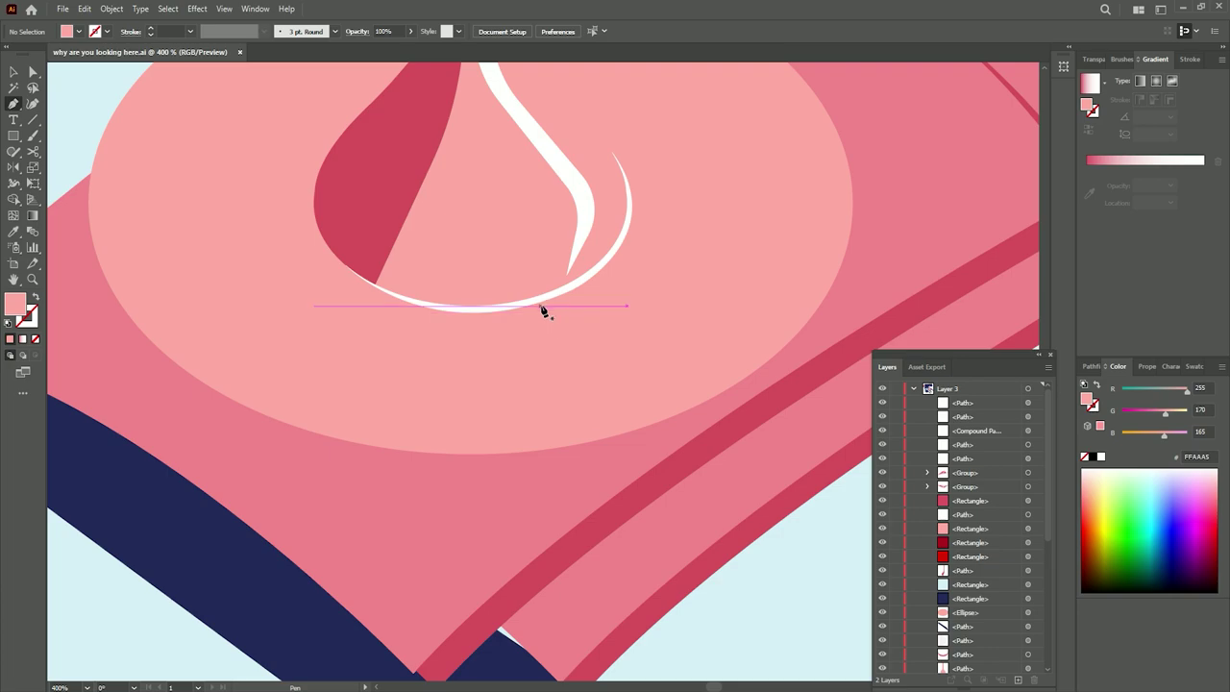
Draw a curved highlight line along the base's lower edge and a white-outlined ellipse over the base.
left_click(645, 380)
left_click_drag(444, 434, 329, 411)
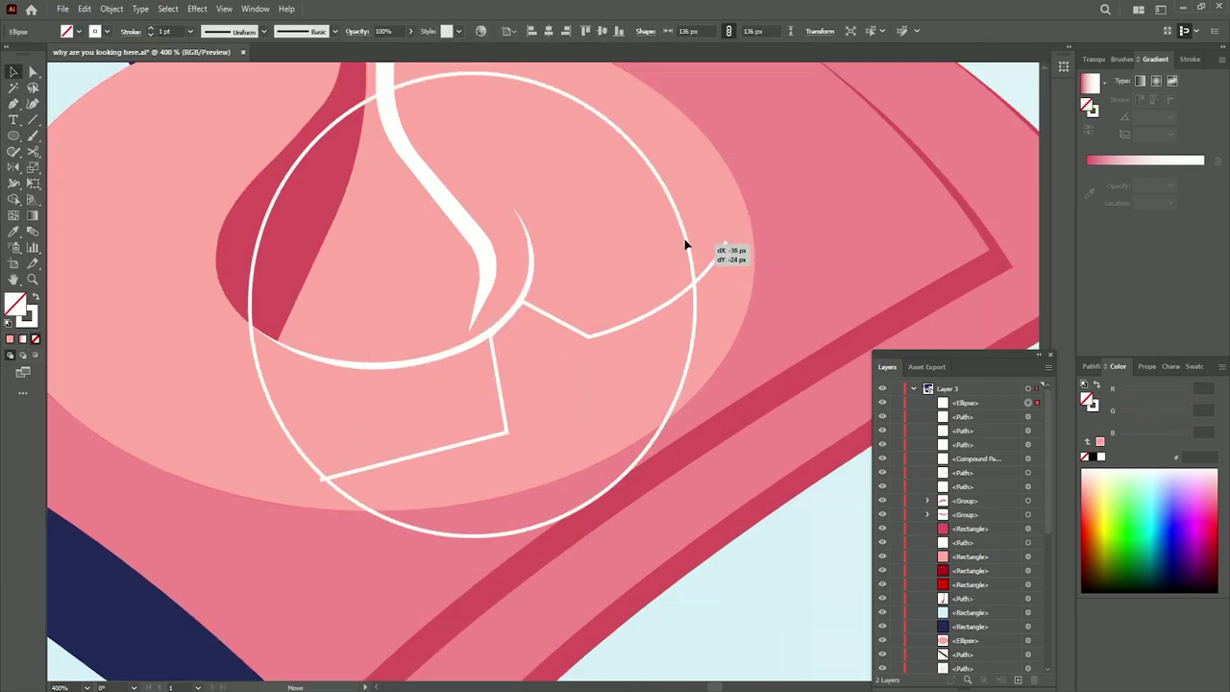
left_click_drag(467, 288, 721, 189)
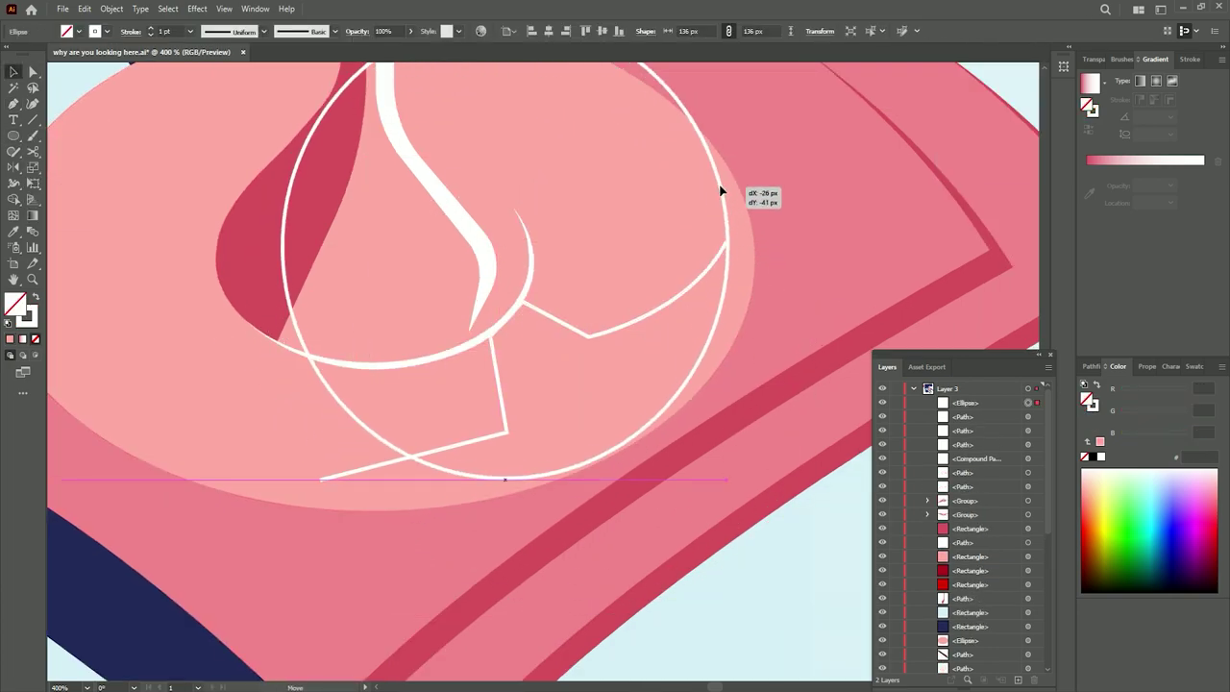
key("ctrl+minus")
key("v")
left_click(581, 346)
key("ctrl+plus")
key("v")
mouse_move(680, 313)
left_mouse_down()
mouse_move(723, 332)
mouse_move(720, 297)
left_mouse_up()
Merge the overlapping region into a closed base highlight with Shape Builder and nudge the base path.
key("a")
left_click(501, 430)
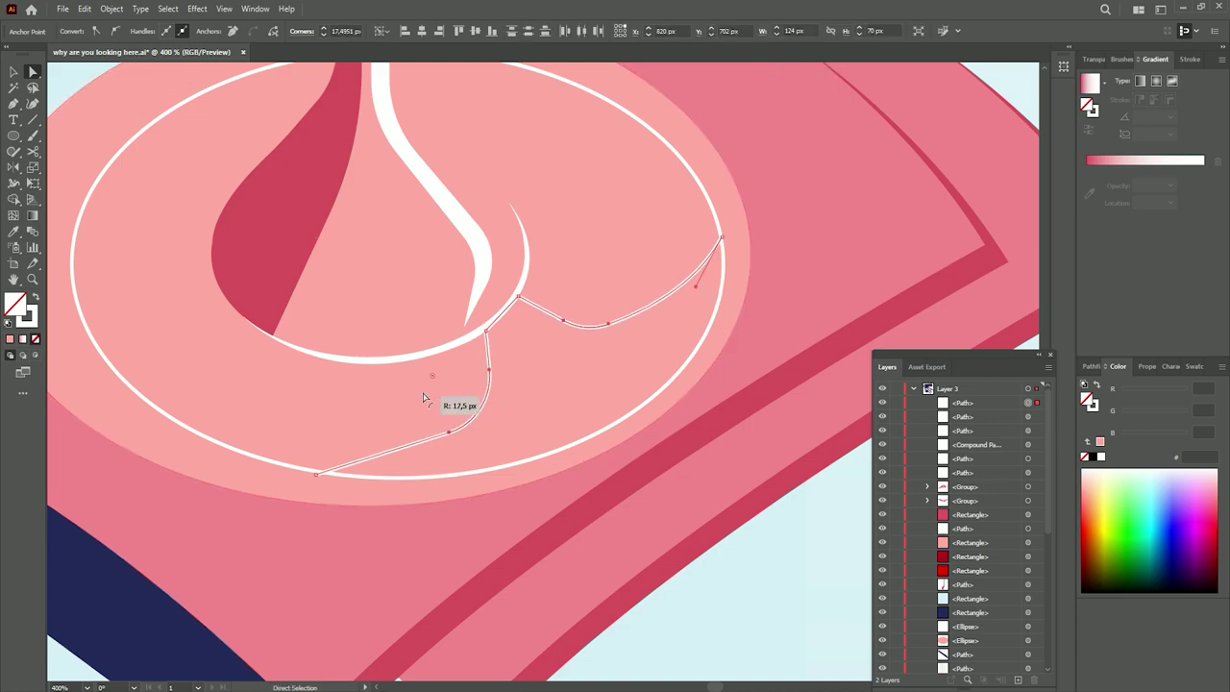
key("shift+m")
left_click(710, 282)
key("v")
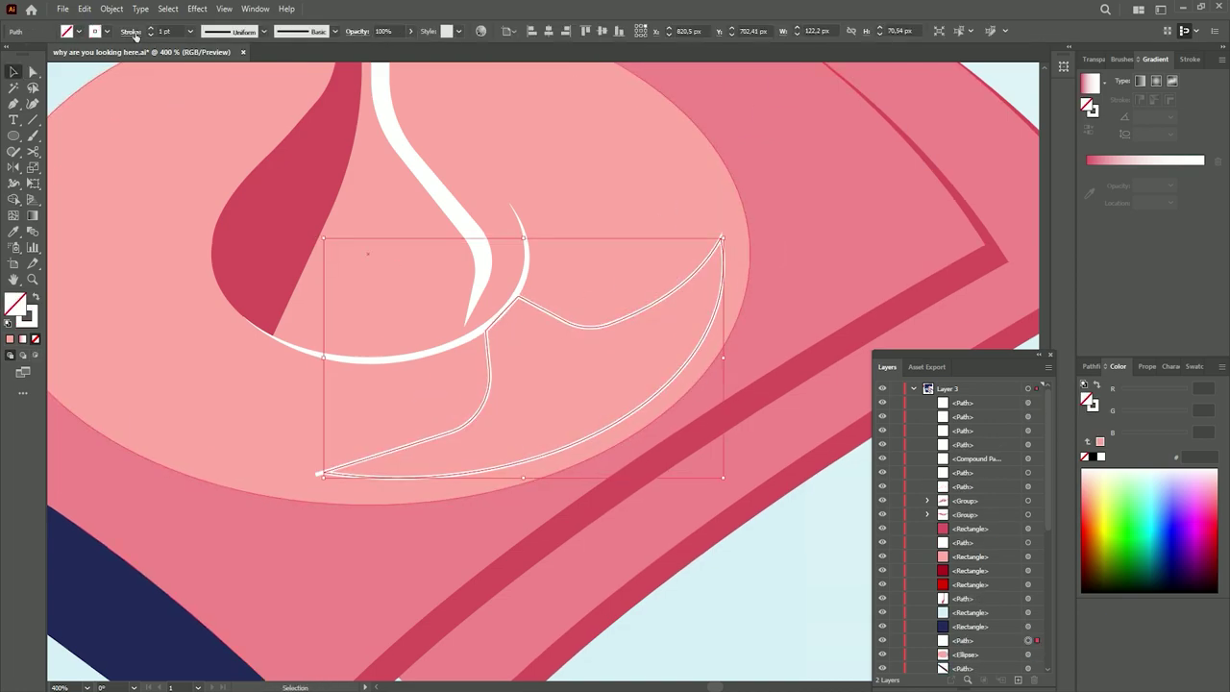
scroll(771, 214, "down", 5)
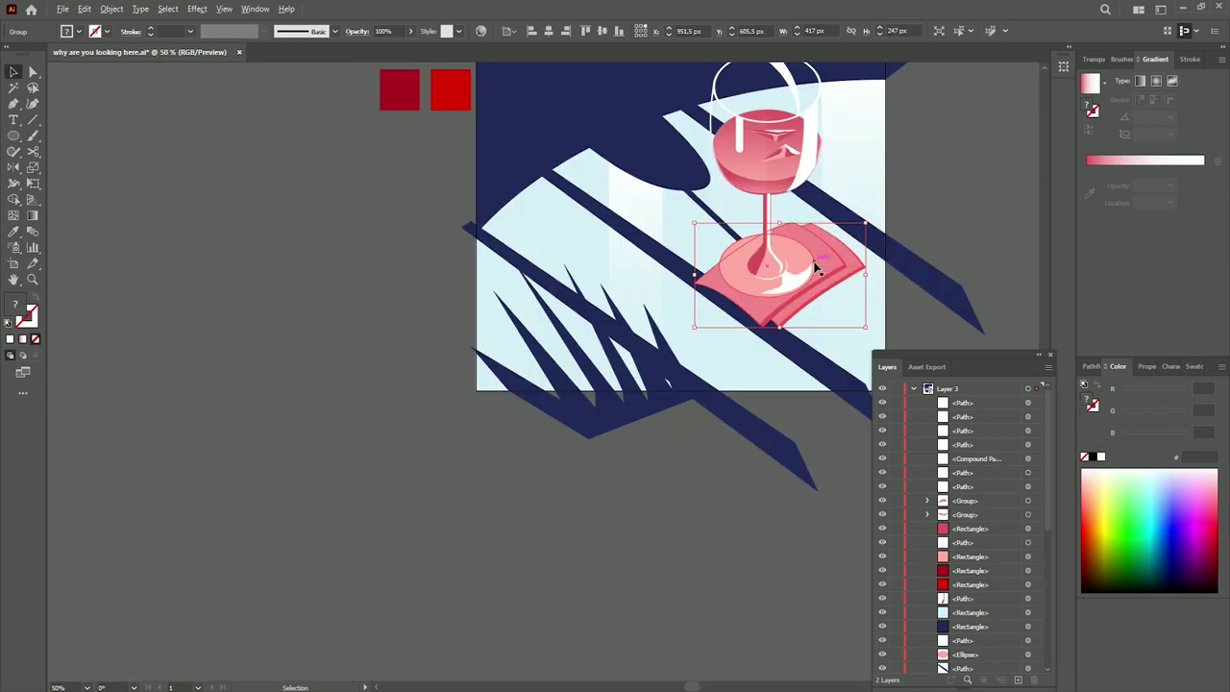
scroll(835, 246, "up", 2)
key("ctrl+shift+a")
mouse_move(631, 364)
left_mouse_down()
mouse_move(629, 385)
mouse_move(620, 309)
left_mouse_up()
scroll(791, 372, "up", 3)
Pen a curved dark red shadow shape across the left of the glass base.
key("a")
scroll(789, 350, "down", 5)
scroll(789, 351, "up", 3)
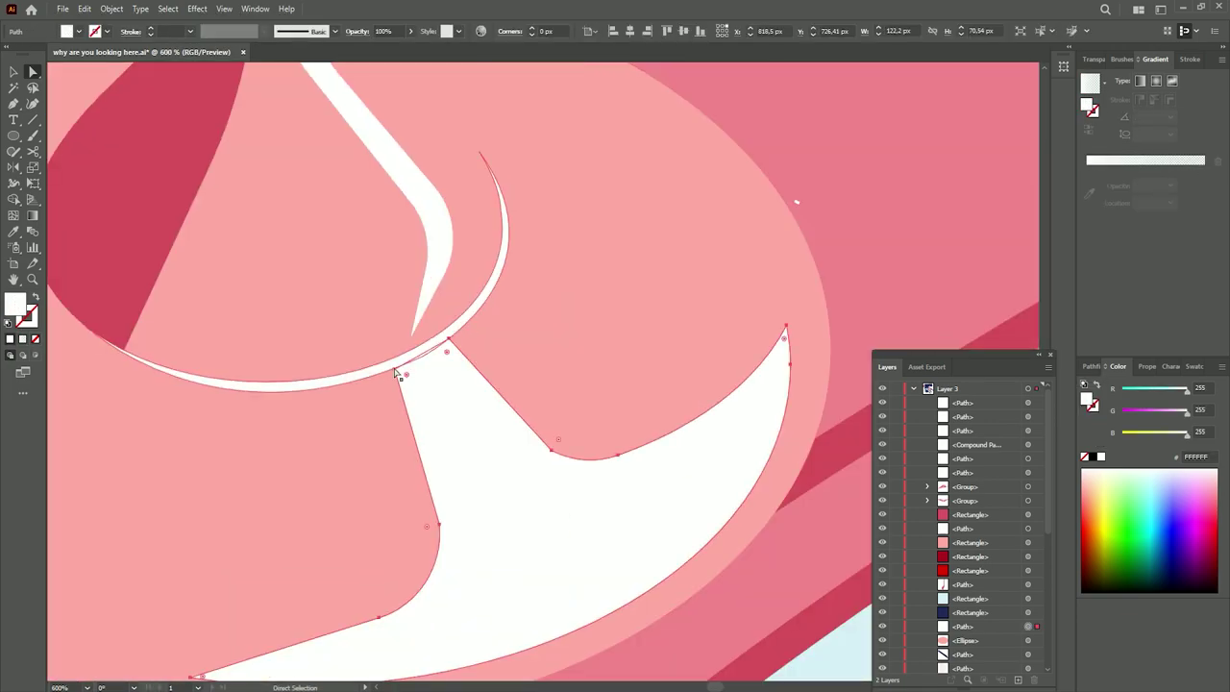
key("ctrl+shift+a")
scroll(607, 329, "down", 3)
key("v")
scroll(608, 329, "up", 3)
scroll(651, 329, "up", 2)
key("p")
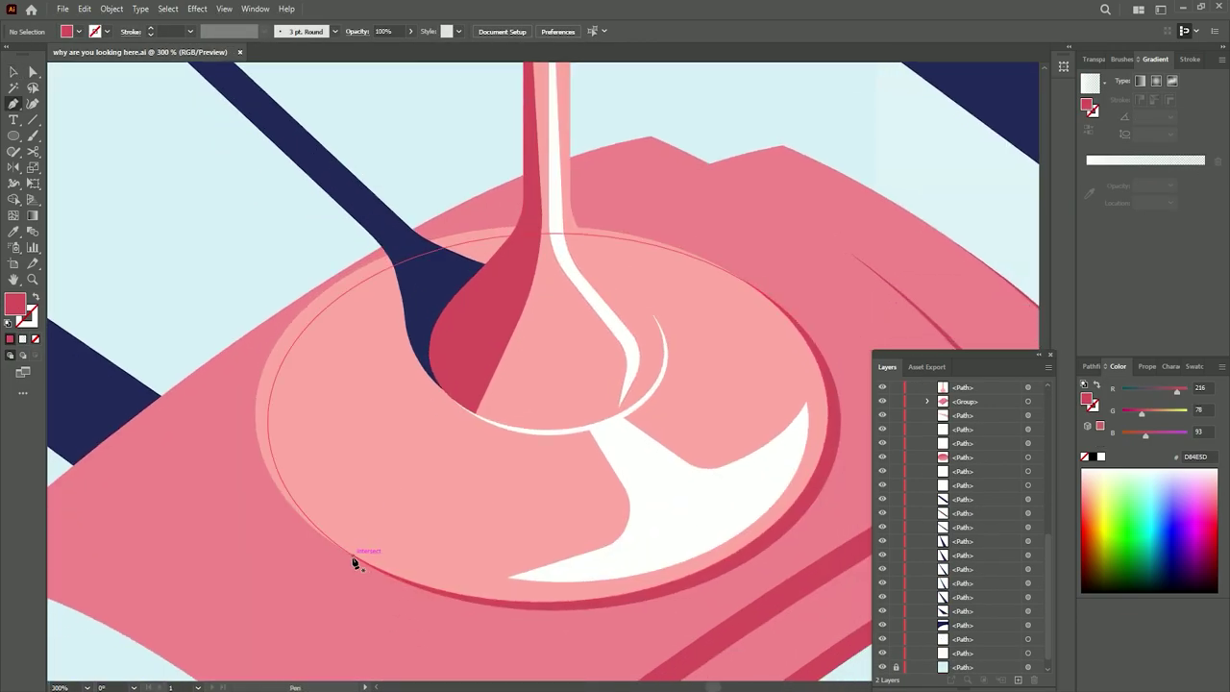
left_click_drag(663, 197, 634, 177)
left_click(303, 128)
left_click(149, 389)
left_click(274, 591)
left_click_drag(595, 610, 439, 609)
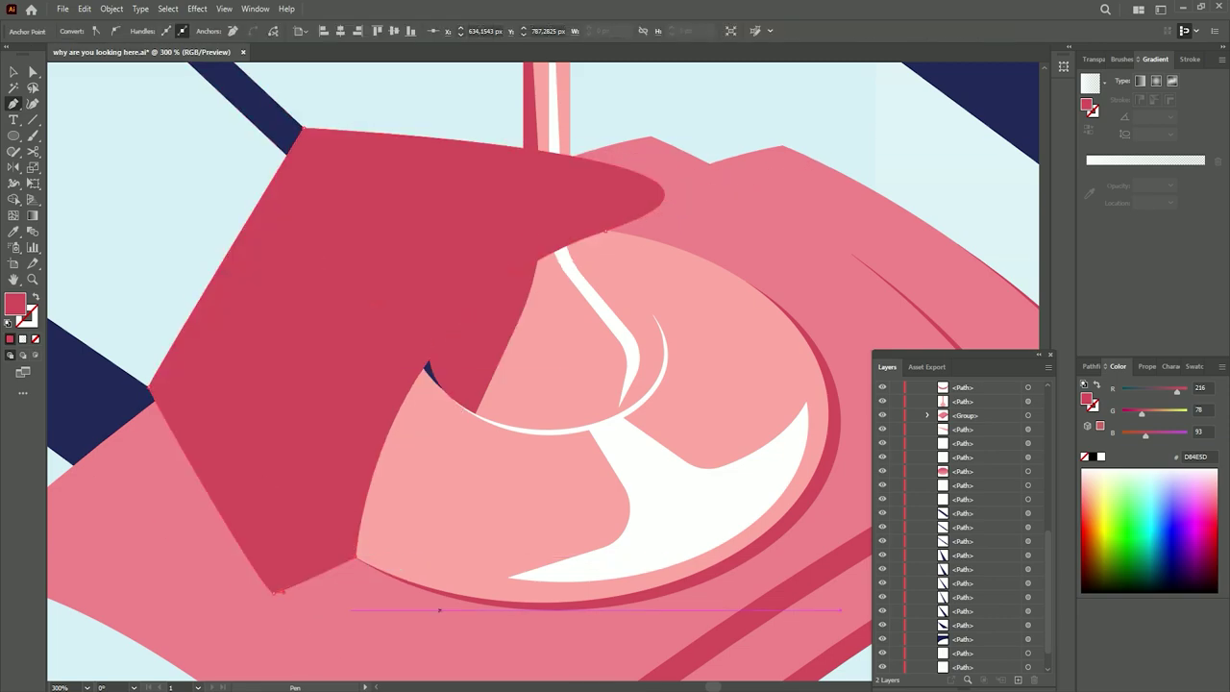
Trim the shadow with Shape Builder so only the part inside the base ellipse remains.
left_click(252, 378, "shift")
key("shift+m")
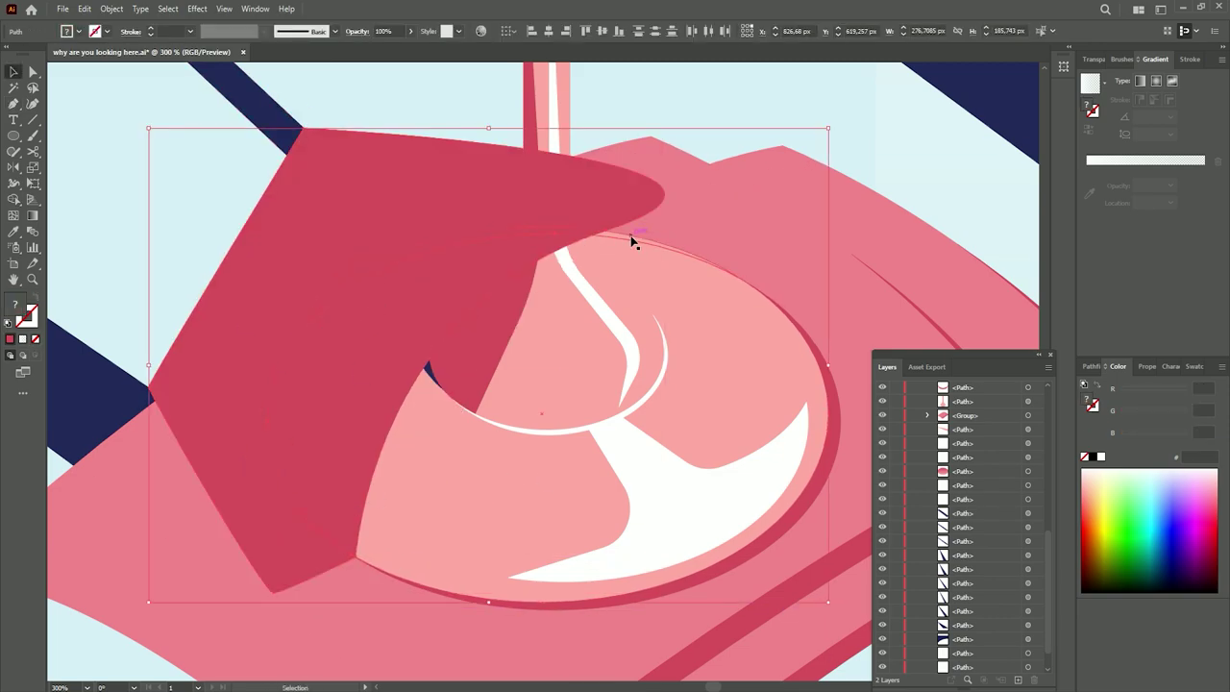
left_click(297, 237, "alt")
key("v")
scroll(591, 261, "down", 3)
scroll(606, 329, "up", 3)
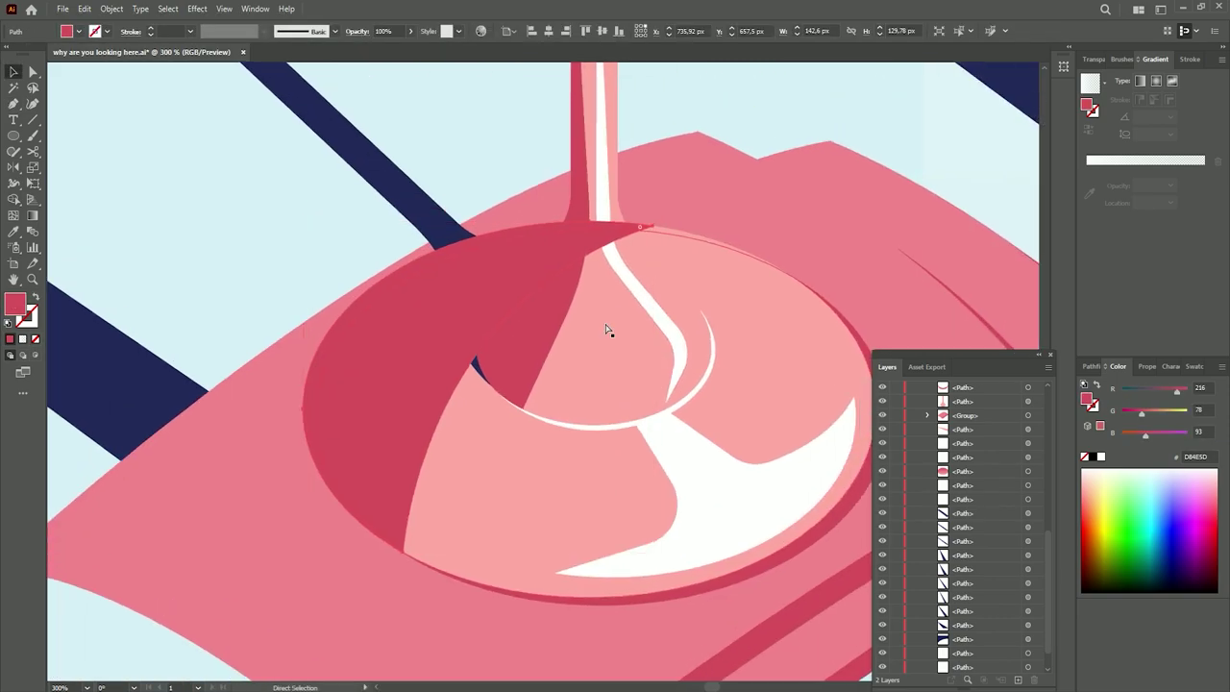
scroll(606, 330, "down", 2)
scroll(873, 247, "down", 5)
scroll(813, 192, "up", 1)
scroll(805, 325, "down", 3)
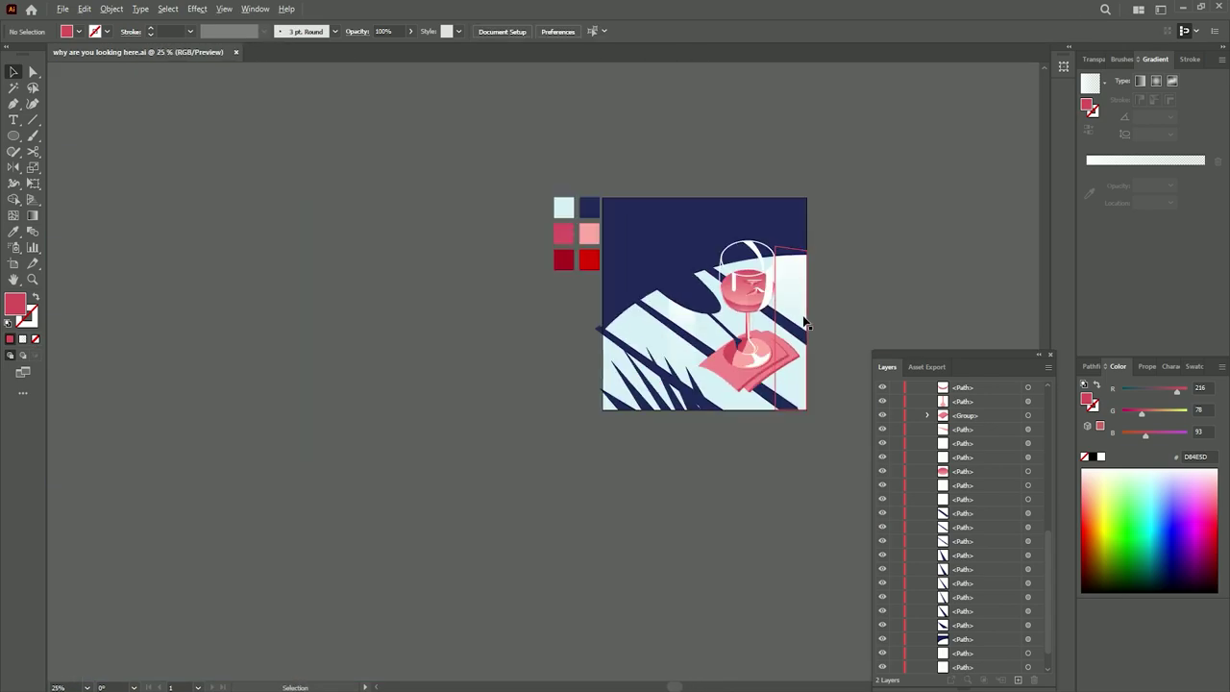
scroll(851, 300, "up", 1)
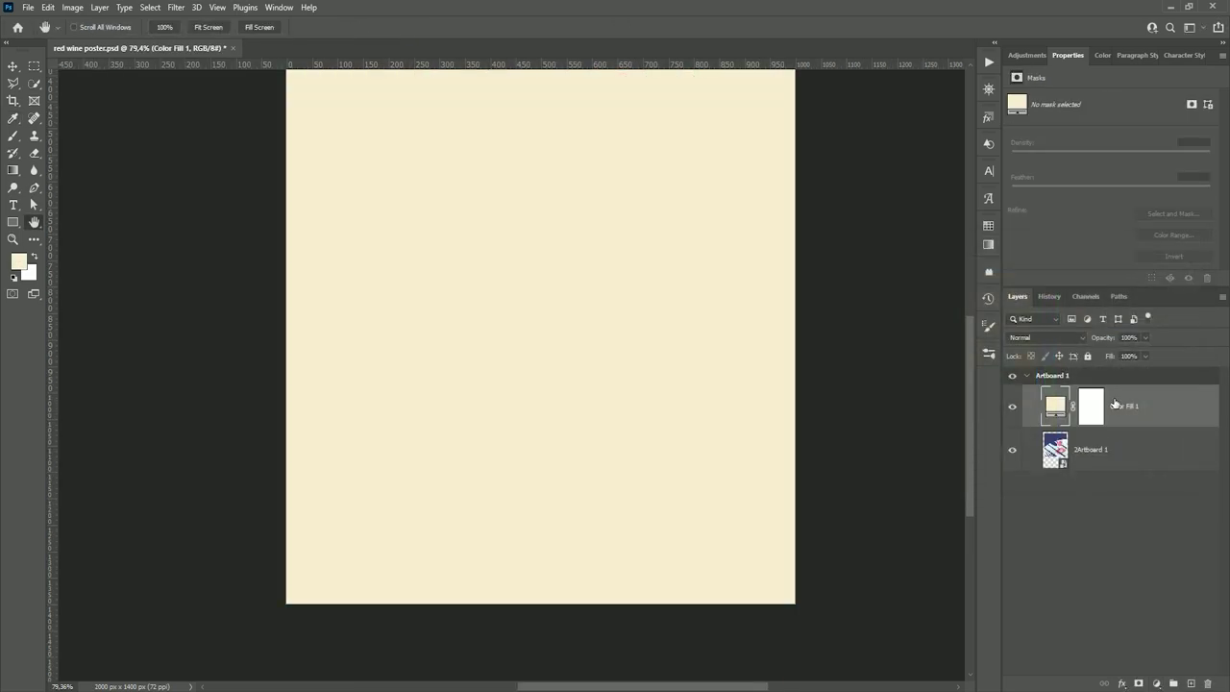
Move the cream Color Fill layer below the artwork and draw an outlined box beneath the glass.
left_click_drag(1114, 404, 1139, 466)
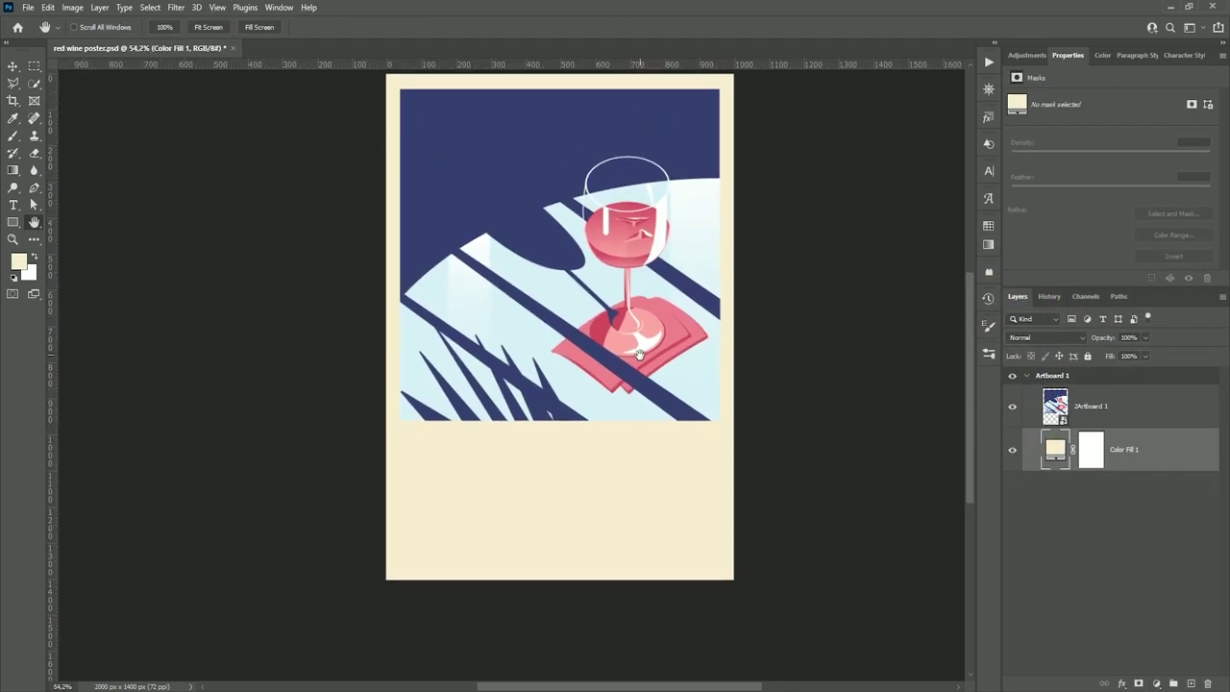
left_click(989, 243)
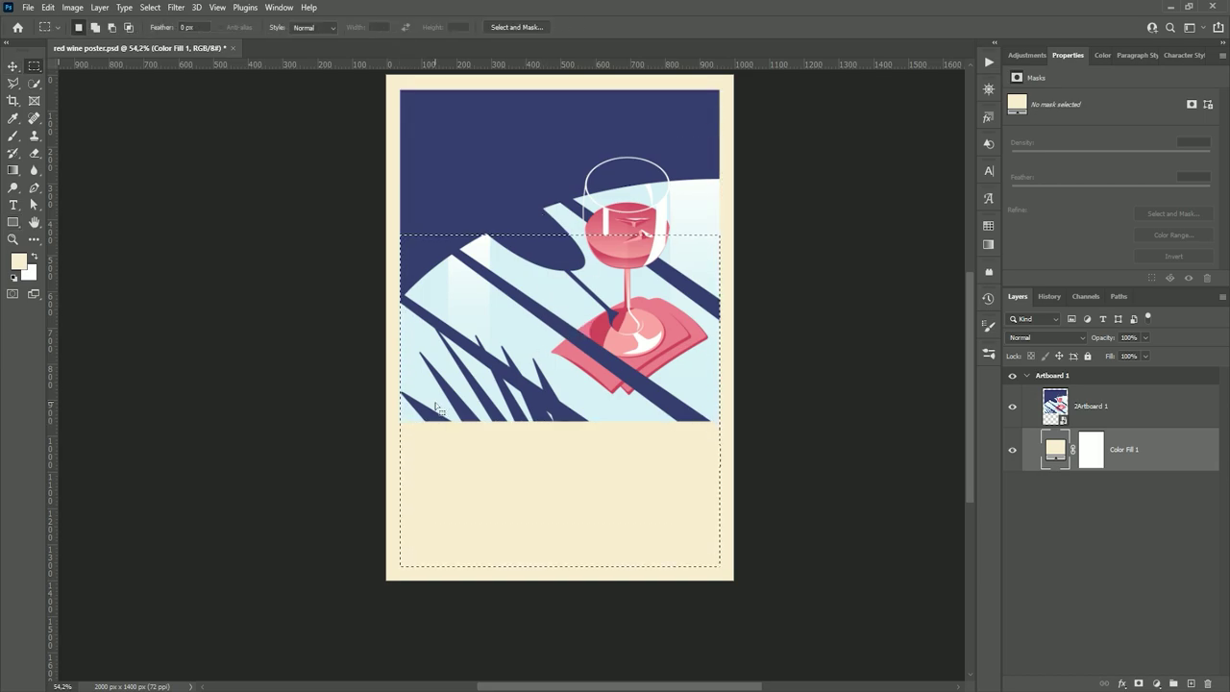
scroll(413, 426, "up", 5)
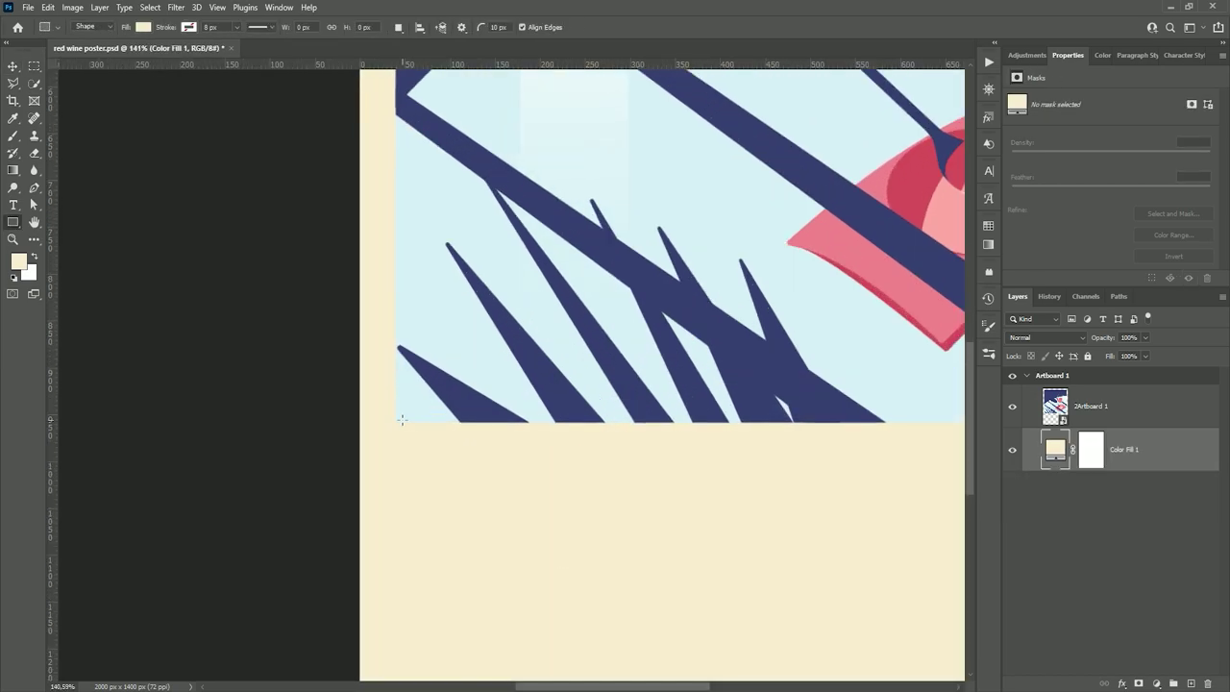
left_click_drag(154, 423, 747, 450)
key("v")
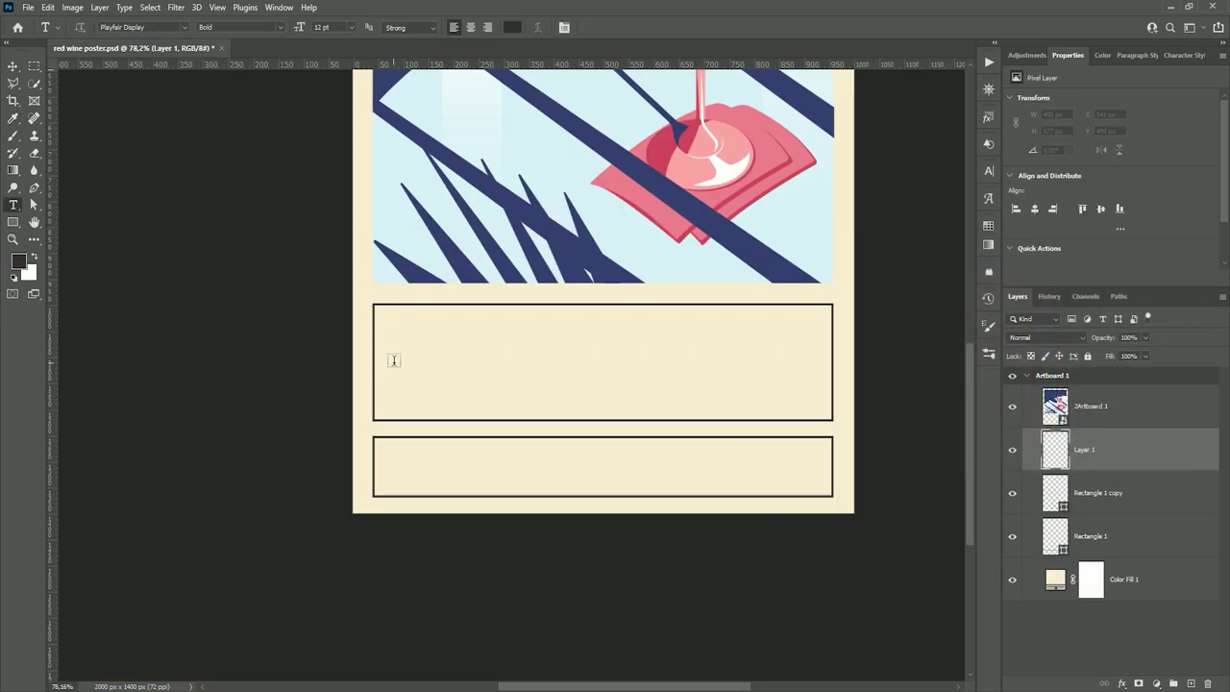
Add a 72 pt RED WINE title centred in the upper box and enlarge it.
left_click(394, 361)
type("RED WINE")
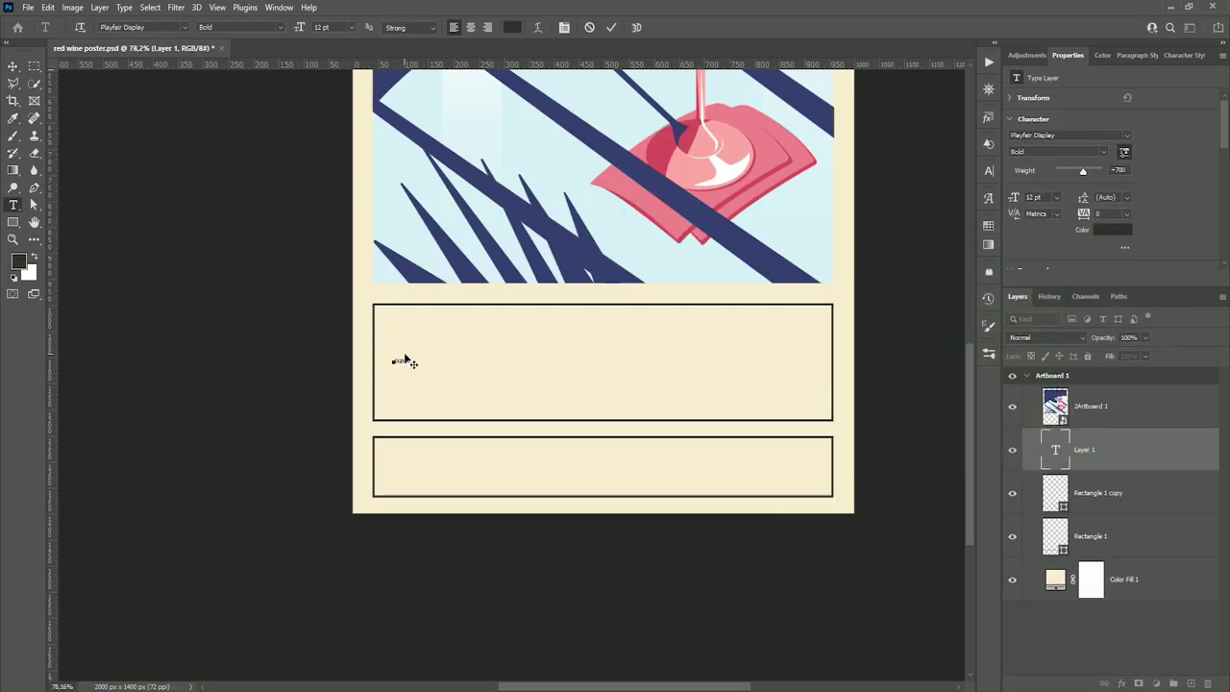
left_click(317, 29)
left_click(338, 191)
key("ctrl+Return")
left_click_drag(487, 350, 603, 365)
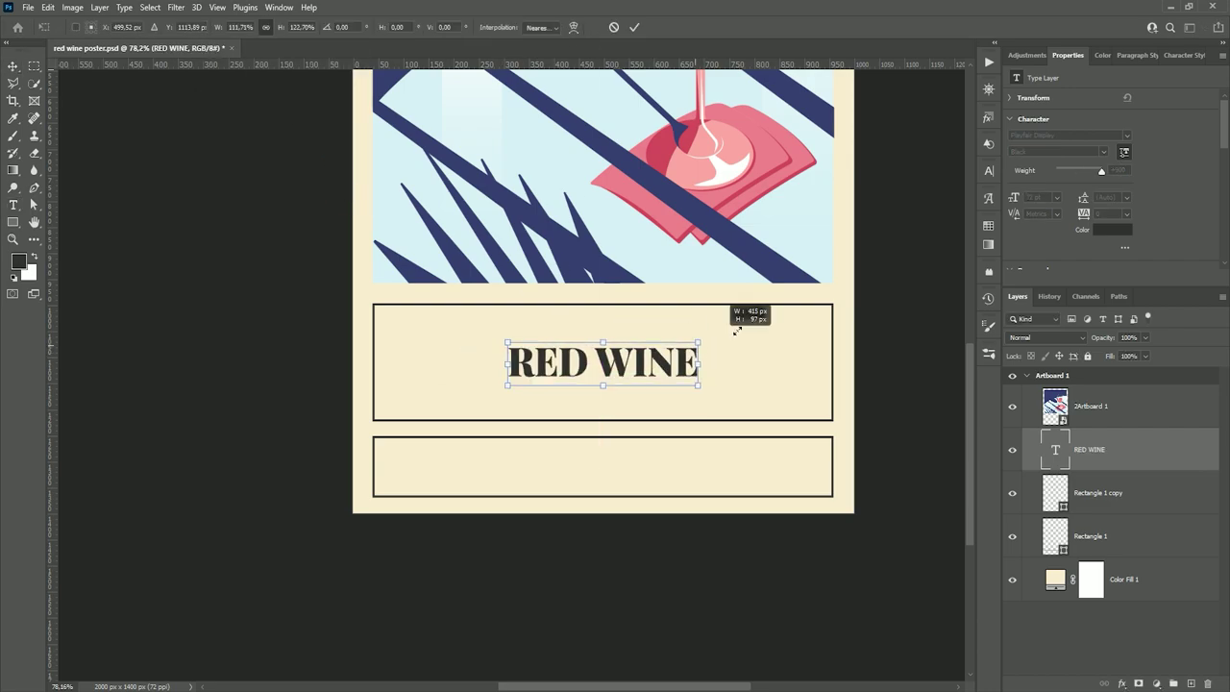
left_click_drag(736, 324, 793, 321)
key("Return")
Stretch the RED WINE title taller with Free Transform to fill the box.
key("ctrl+minus")
scroll(730, 159, "up", 5)
key("ctrl+t")
left_click_drag(642, 319, 642, 317)
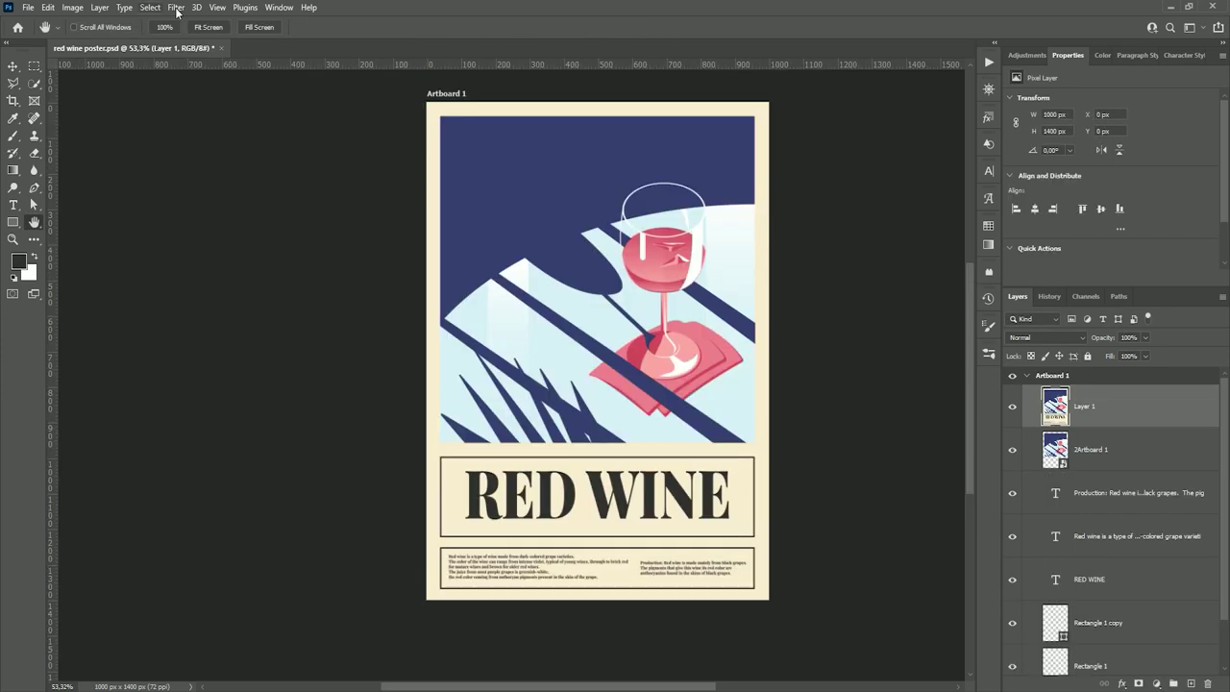
left_click(176, 7)
Apply Add Noise to the merged layer, then delete that grainy layer.
left_click(346, 269)
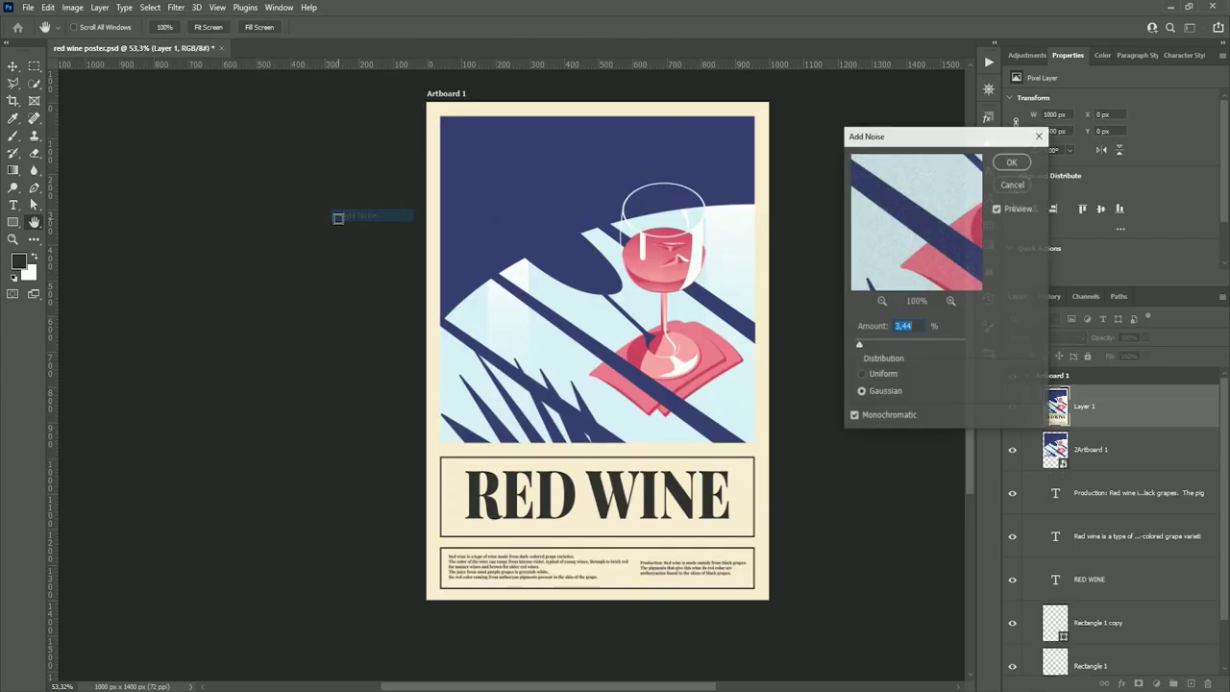
key("Return")
left_click(176, 7)
left_click(370, 213)
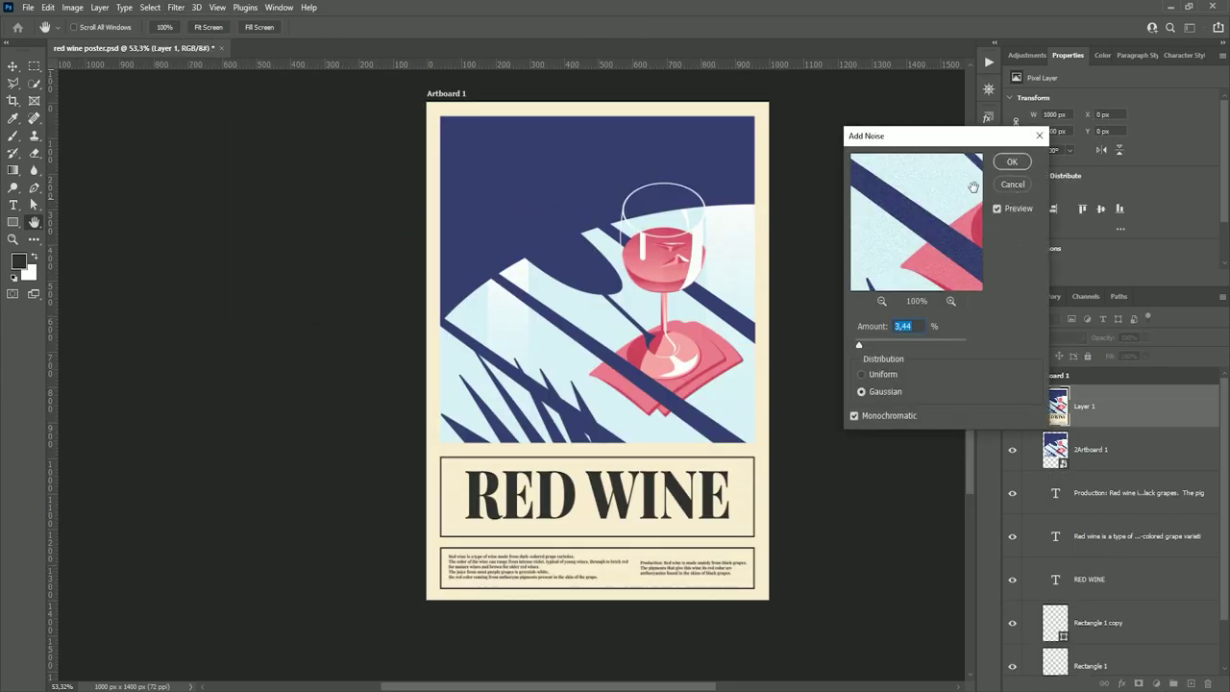
key("Return")
key("Delete")
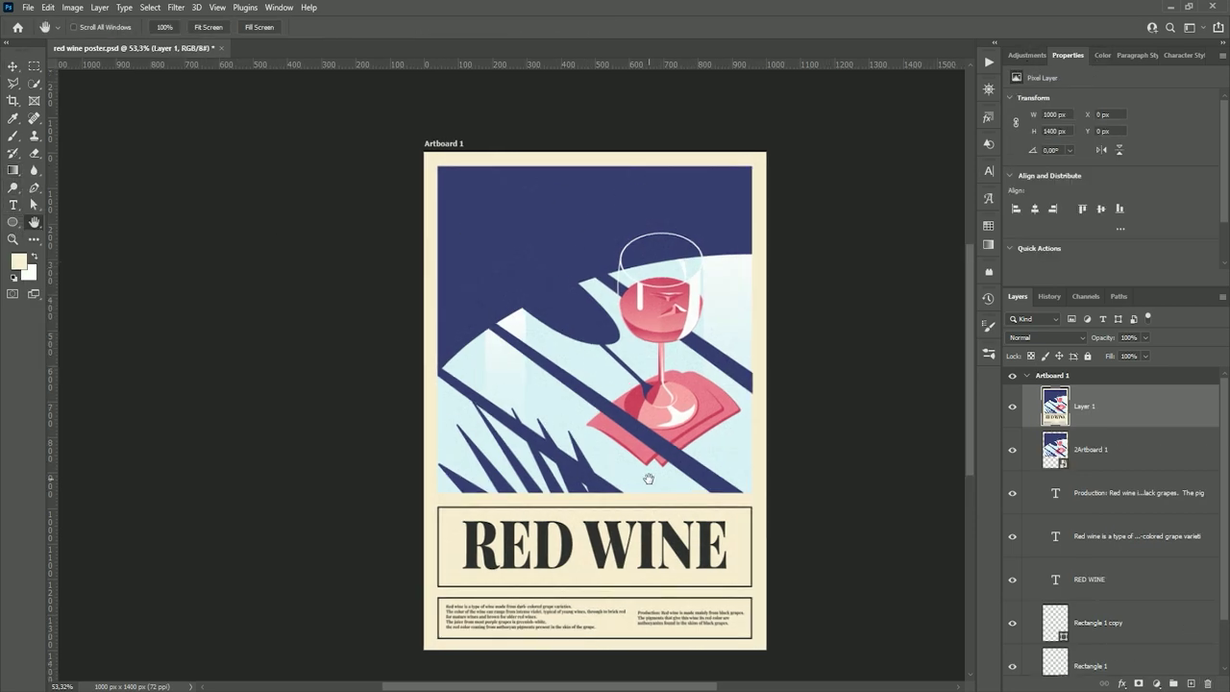
Paint soft shading onto the cream Color Fill layer's mask with a large soft Eraser.
left_click(1090, 655)
key("e")
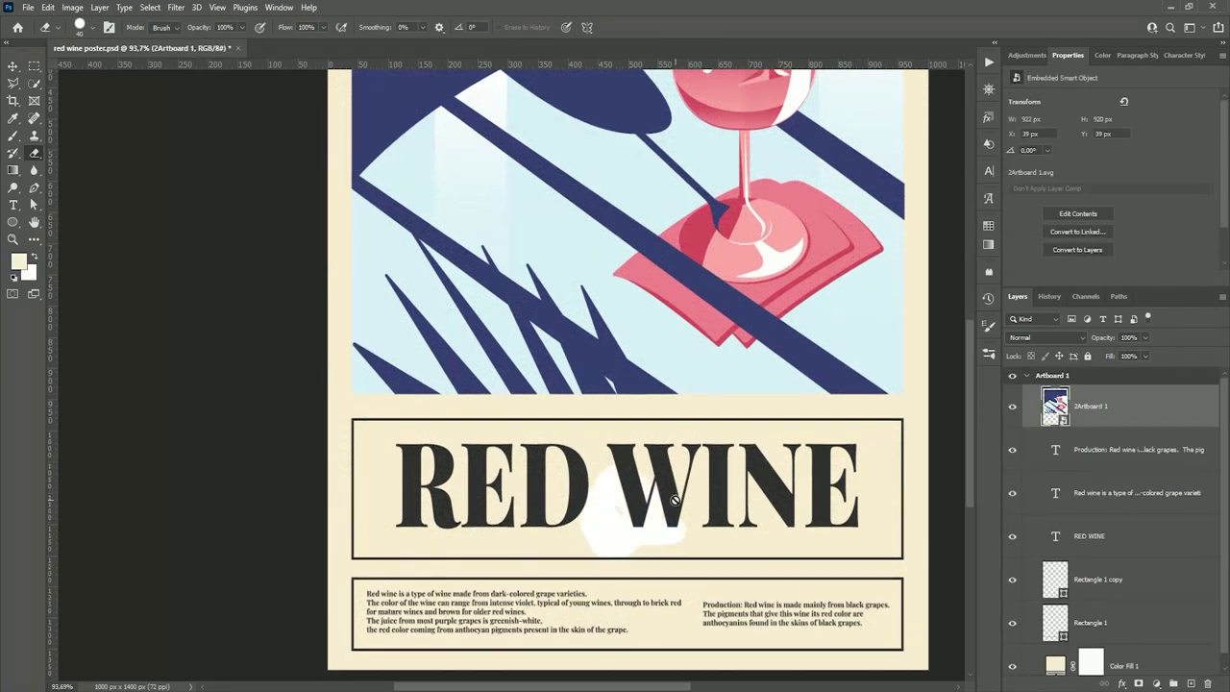
scroll(1104, 576, "down", 1)
left_click(1104, 656)
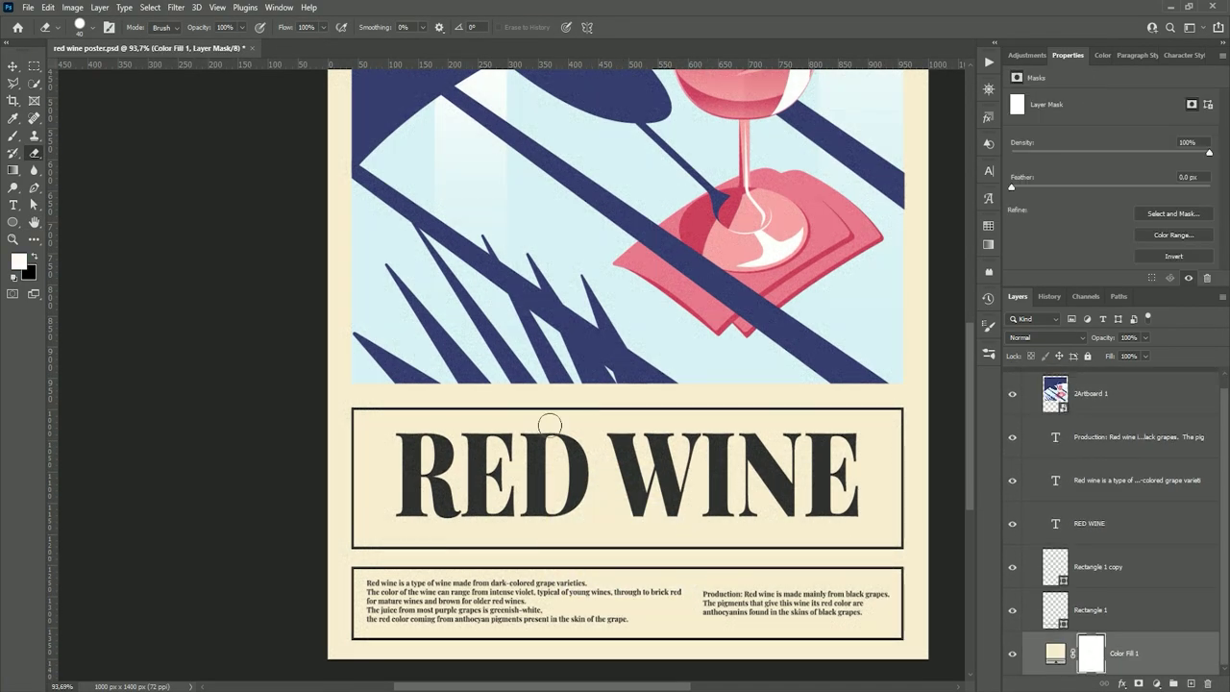
left_click(79, 27)
scroll(576, 336, "down", 3)
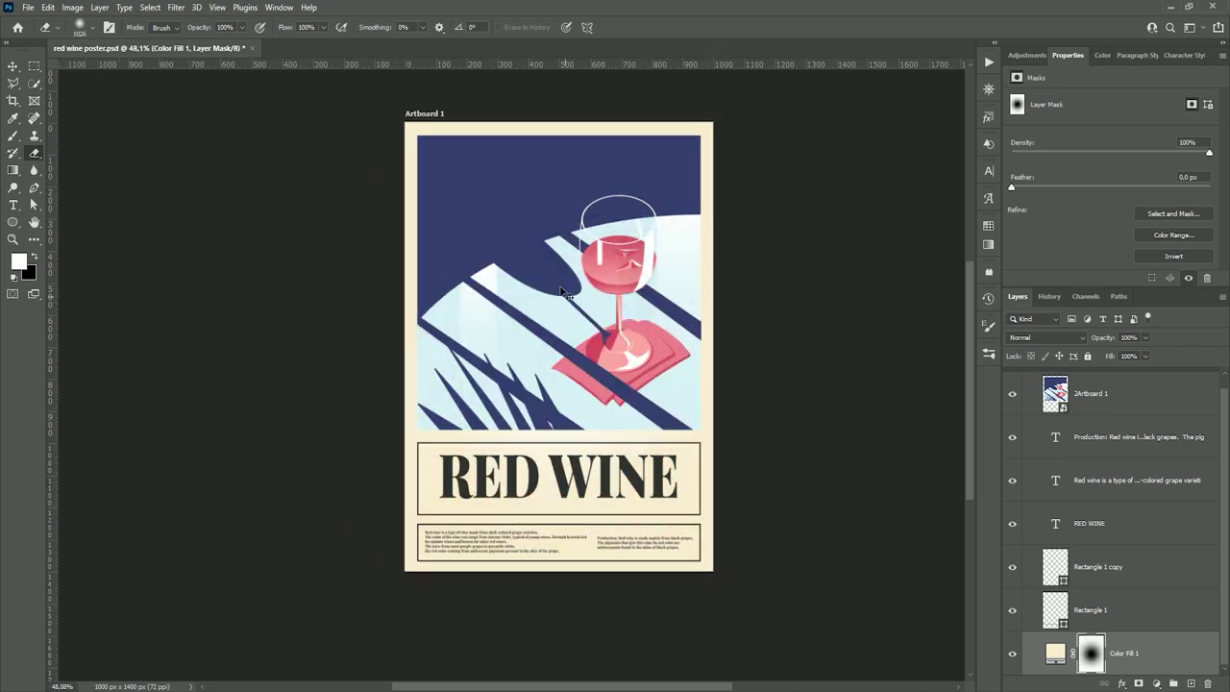
key("bracketright")
key("bracketright")
key("bracketright")
scroll(672, 317, "down", 1)
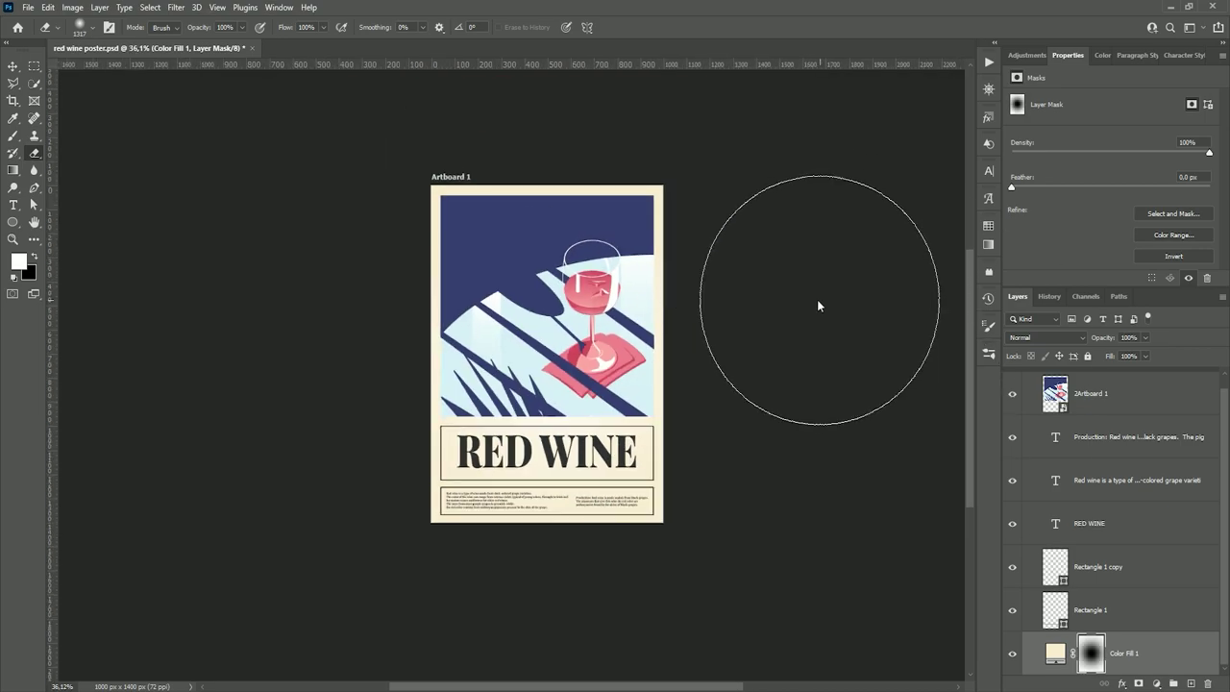
right_click(538, 221)
key("Return")
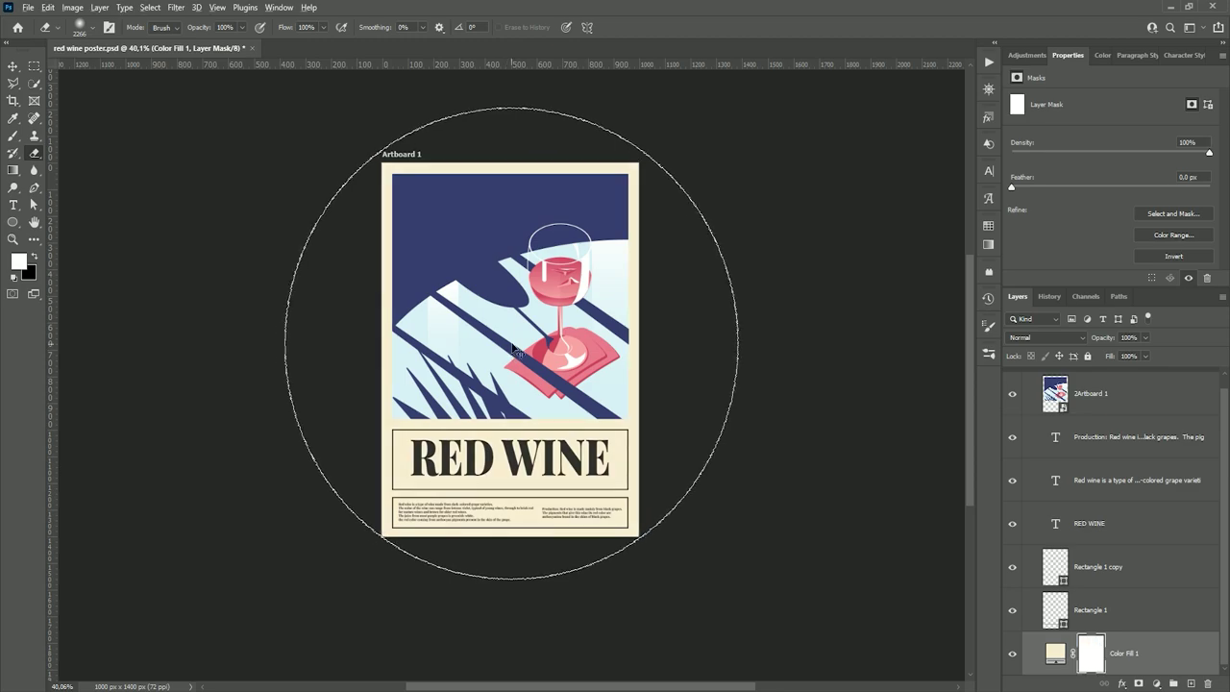
key("bracketleft")
key("bracketleft")
key("bracketleft")
scroll(813, 375, "down", 2)
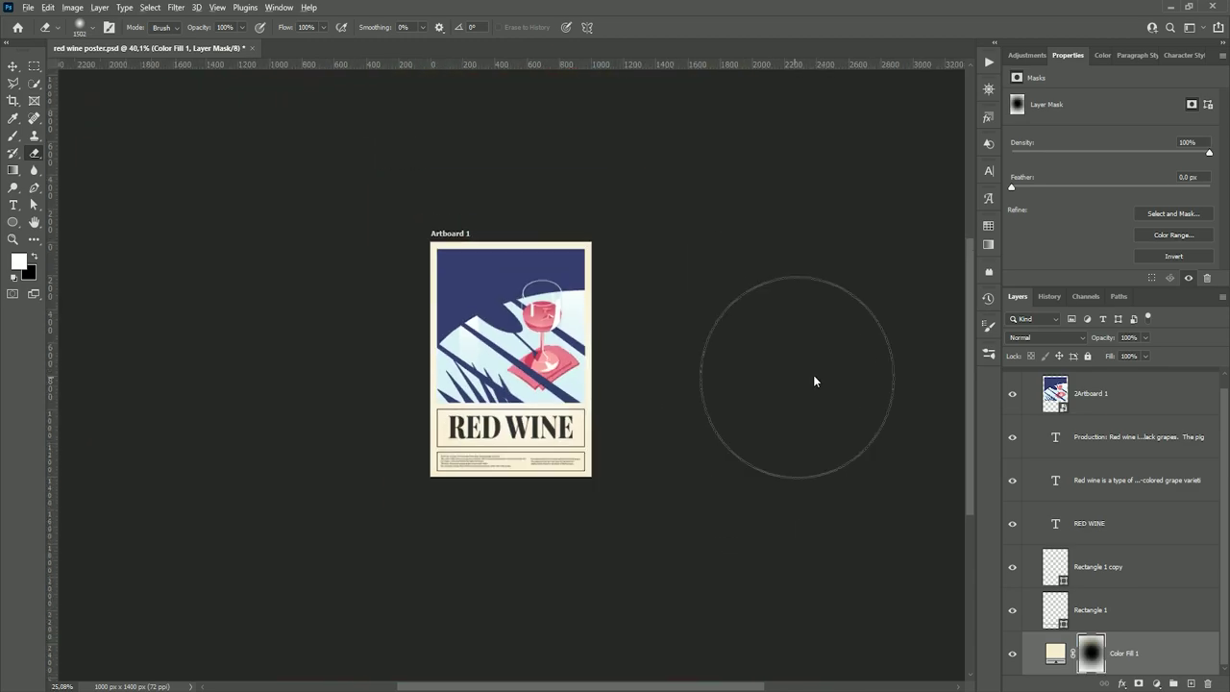
Fit the whole poster in view and select the wine-glass artwork layer.
key("ctrl+0")
key("v")
left_click(1115, 408)
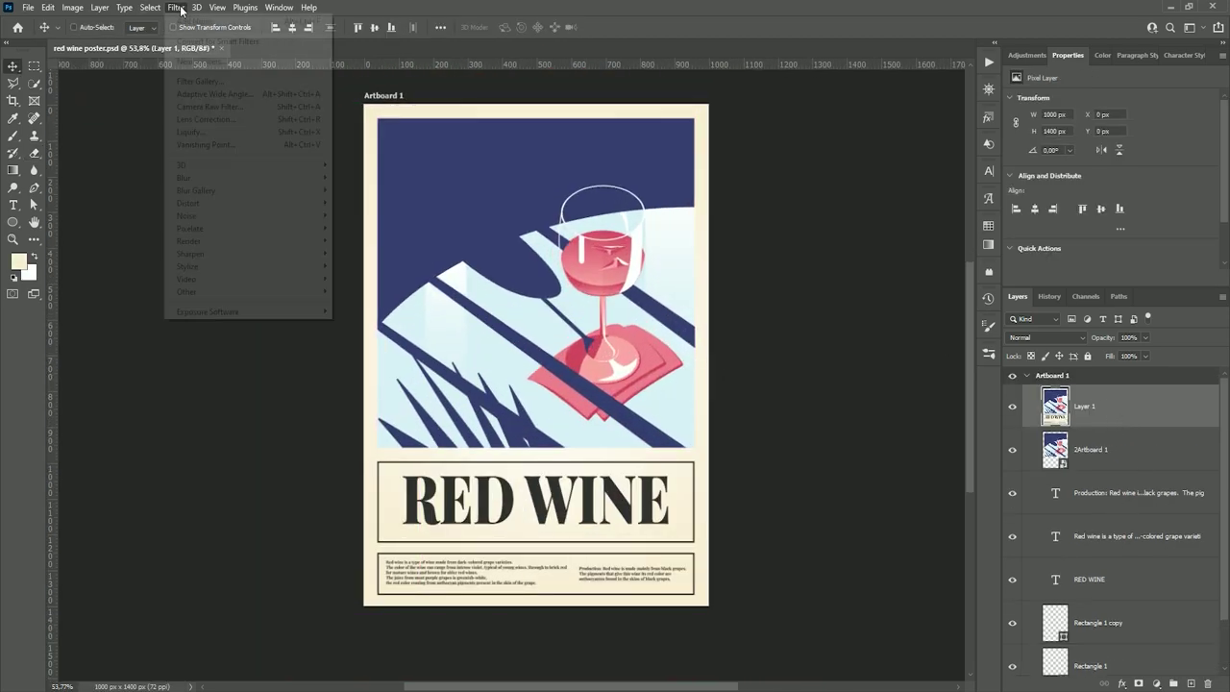